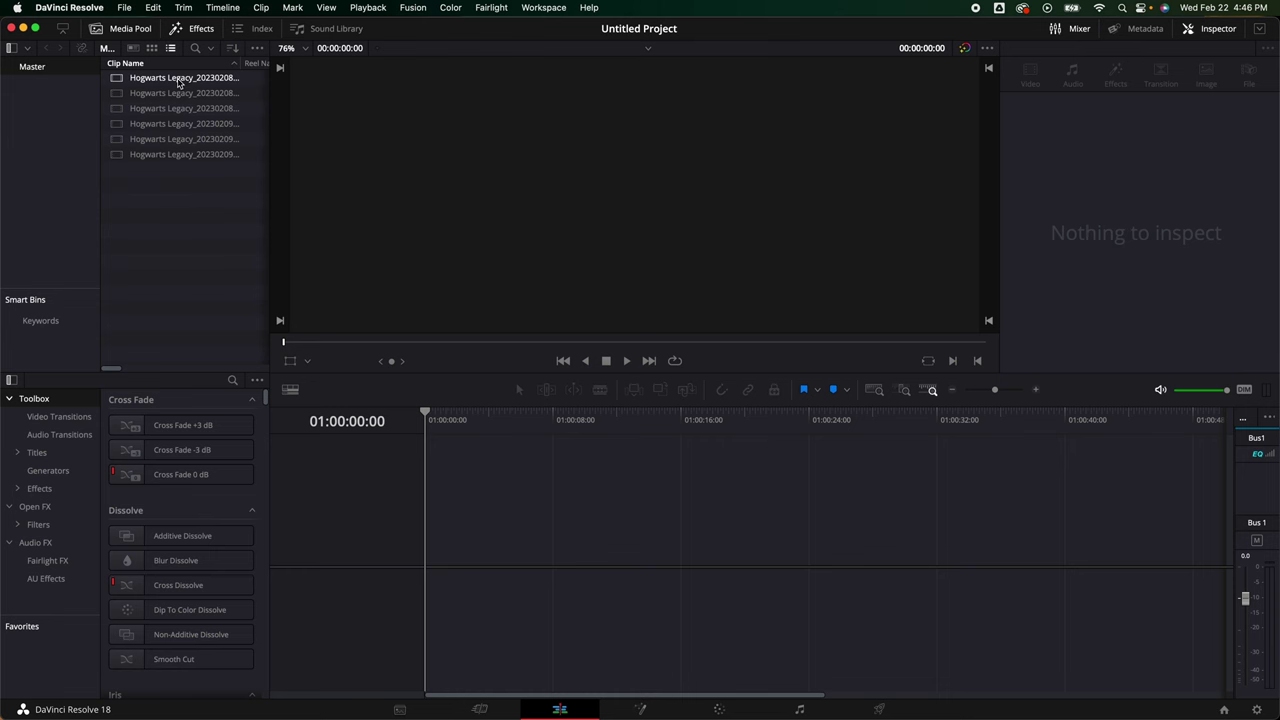
- Preview each gameplay clip in the Media Pool, finishing on Hogwarts Legacy_20230208210830.mov
{"action": "left_click", "coordinate": [180, 78]}
{"action": "left_click", "coordinate": [175, 93]}
{"action": "left_click", "coordinate": [174, 108]}
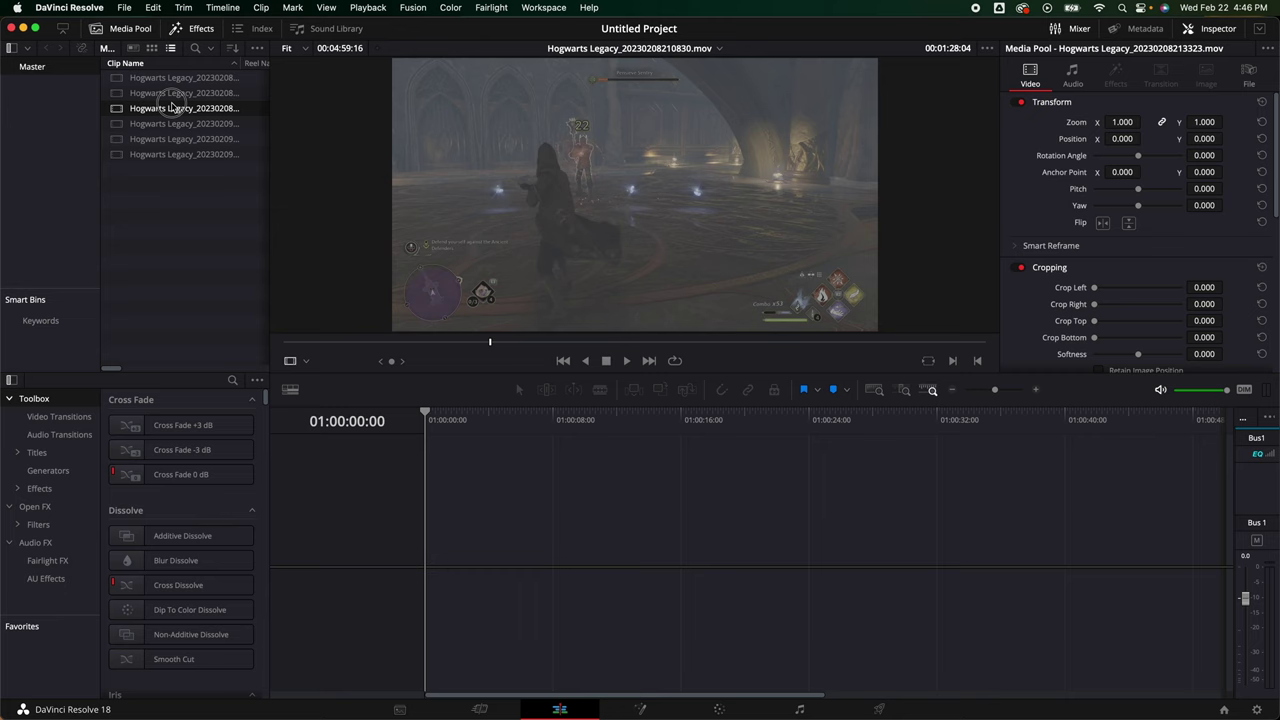
{"action": "left_click", "coordinate": [172, 124]}
{"action": "left_click", "coordinate": [170, 143]}
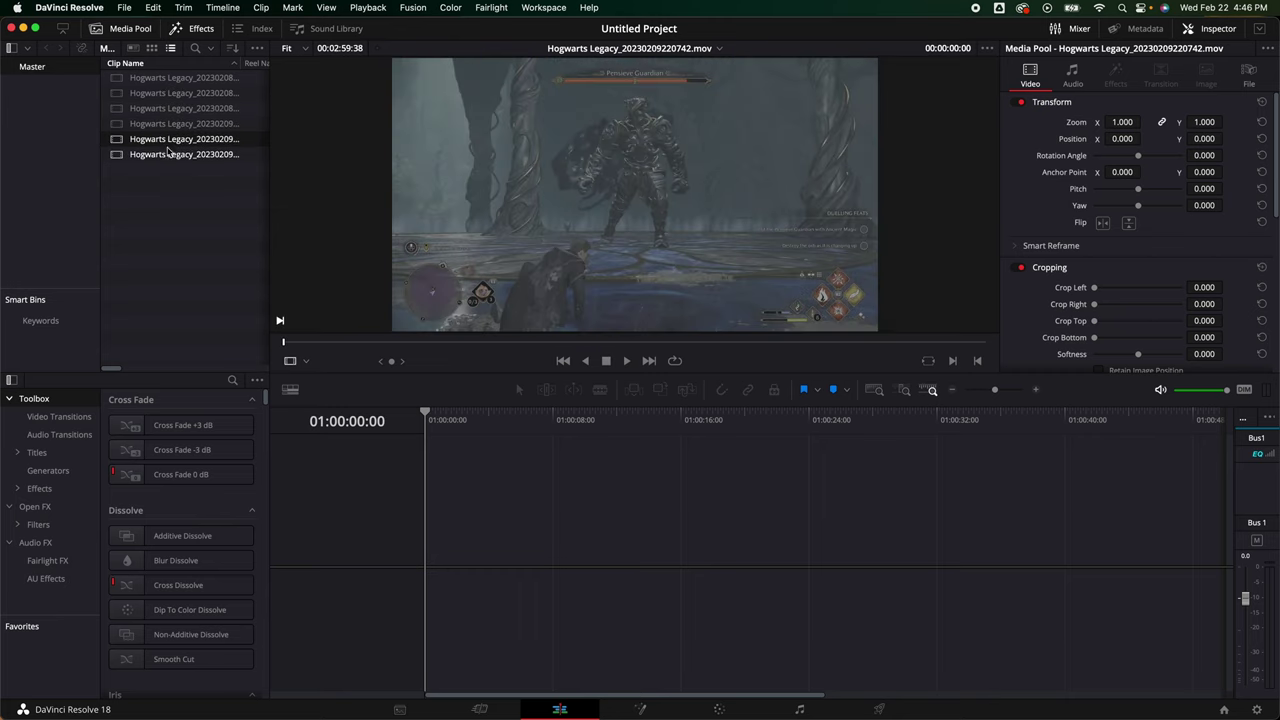
{"action": "left_click", "coordinate": [169, 157]}
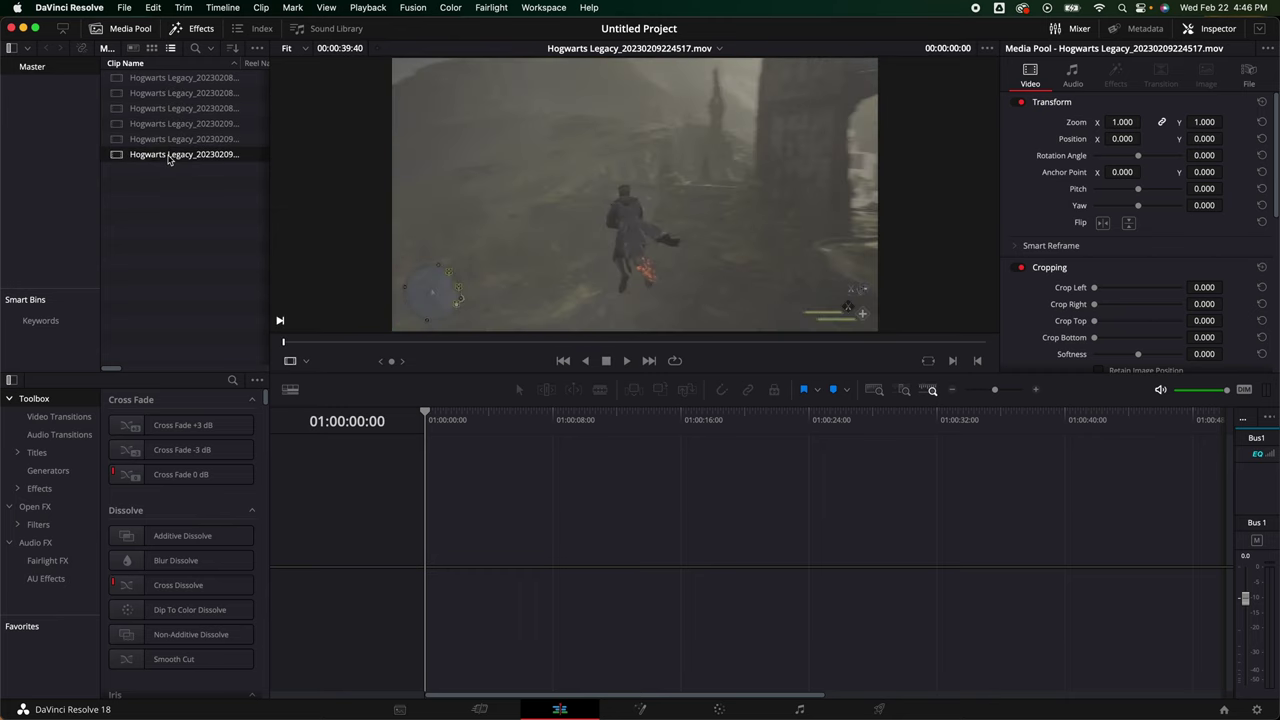
{"action": "left_click", "coordinate": [205, 93]}
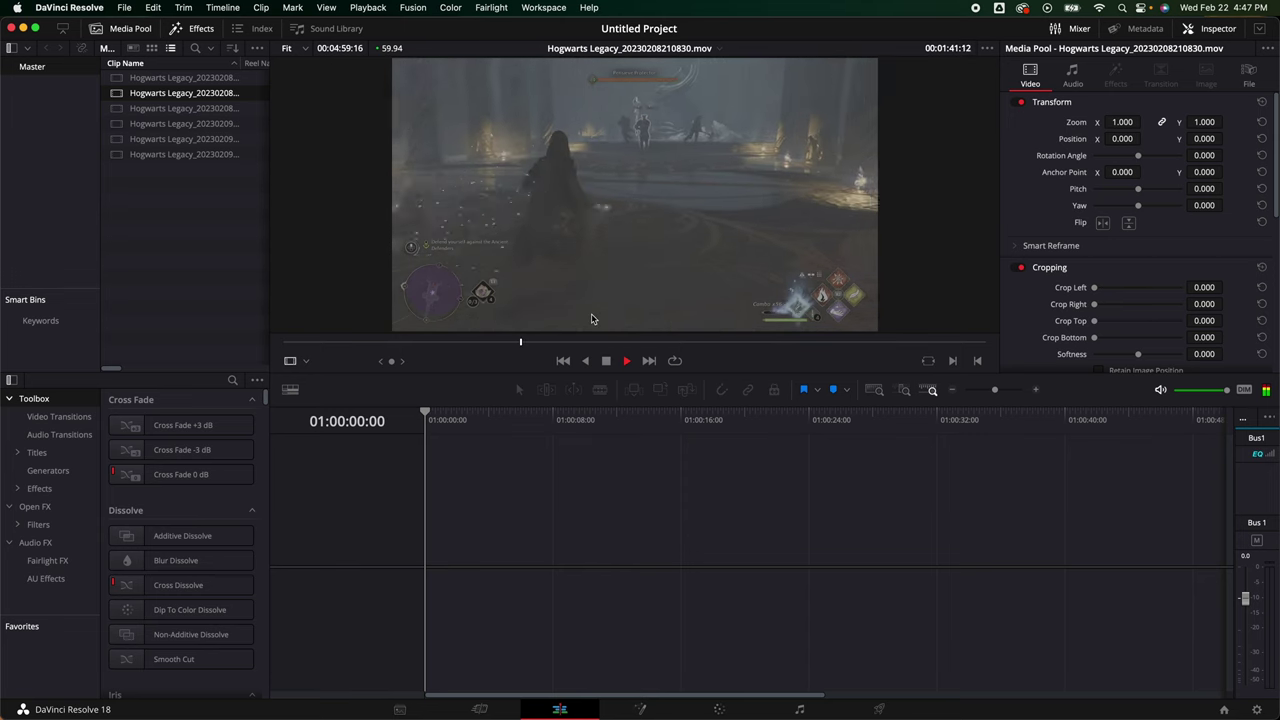
- Pick a moment in the source clip and drop its video only onto a new Timeline 1
{"action": "key", "text": "space"}
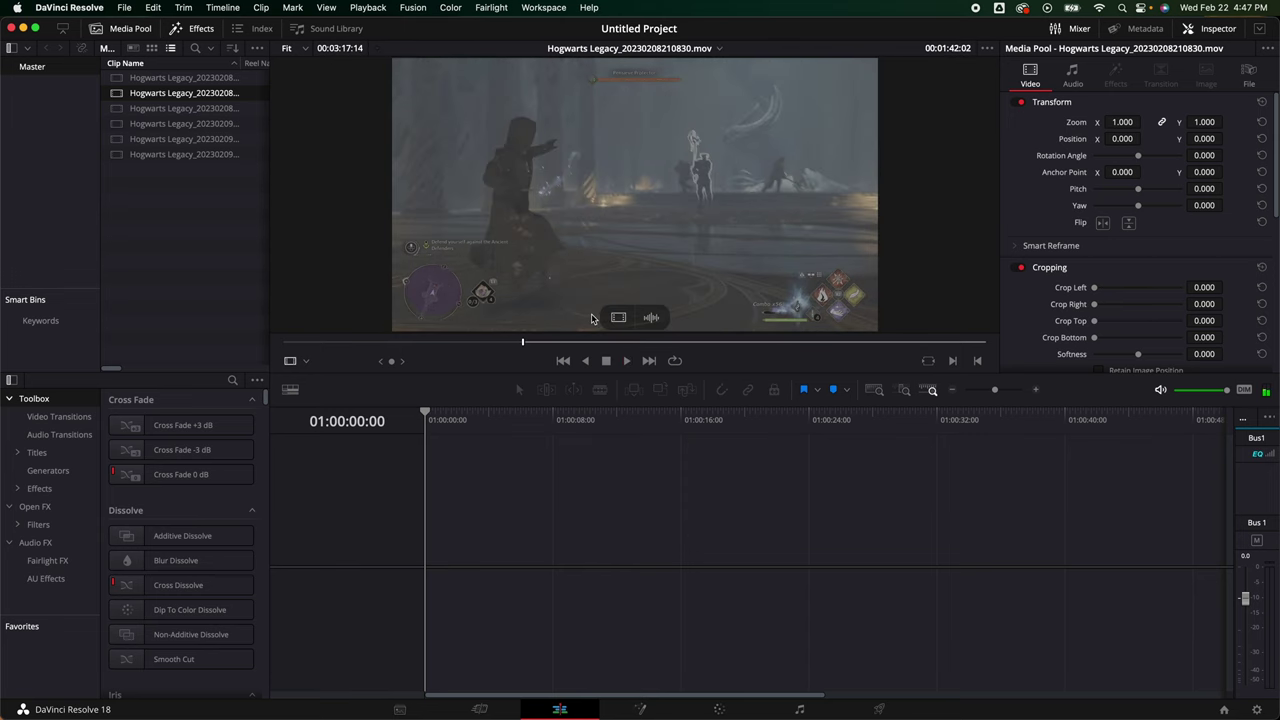
{"action": "key", "text": "space"}
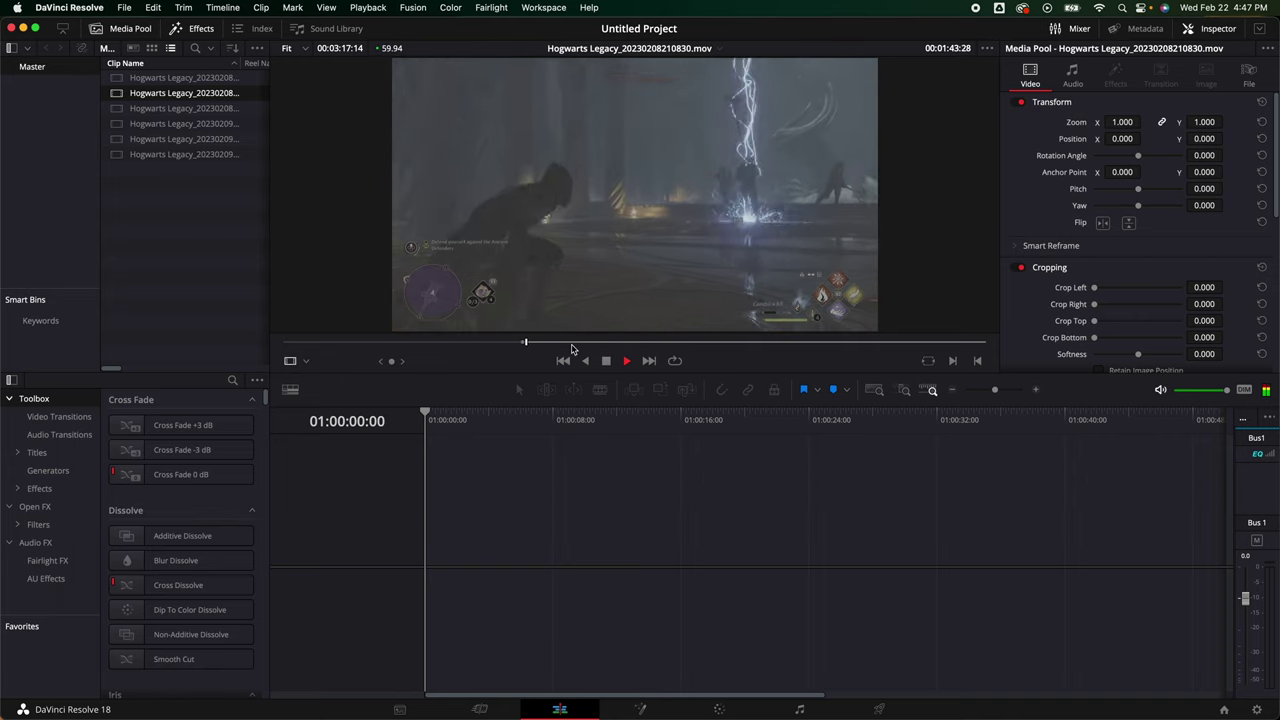
{"action": "key", "text": "space"}
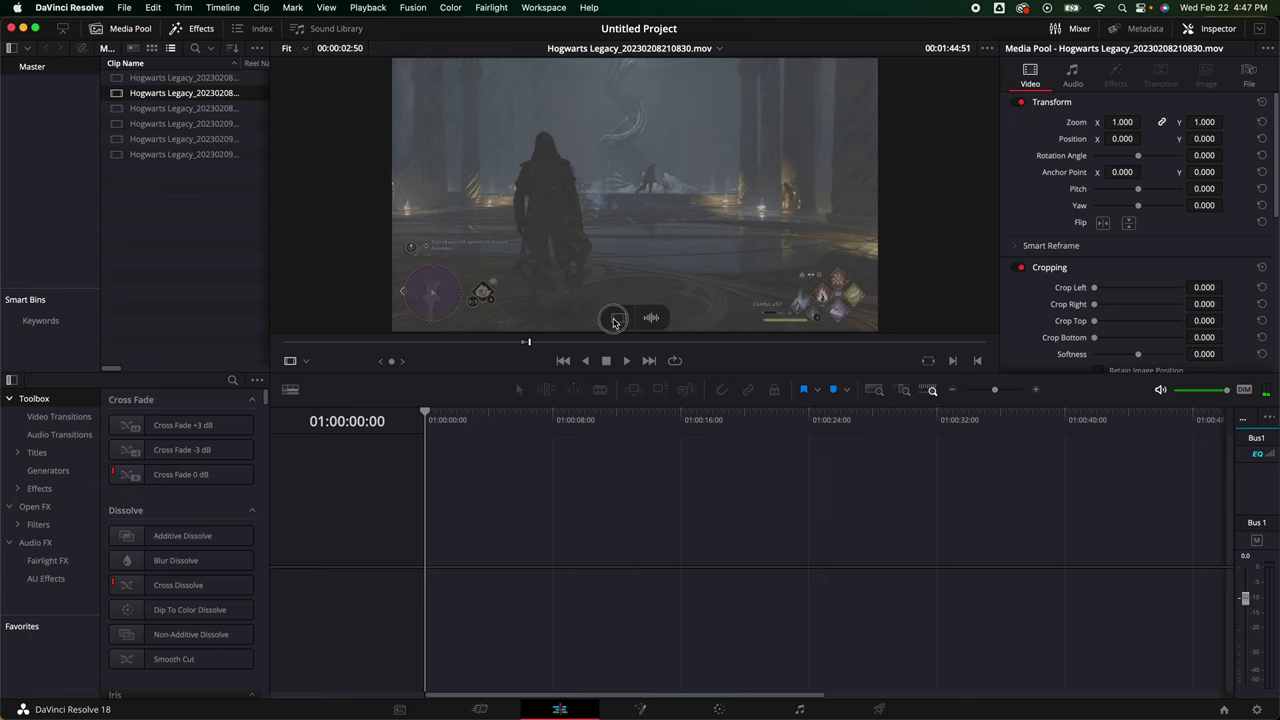
{"action": "left_click_drag", "start_coordinate": [614, 322], "coordinate": [440, 537]}
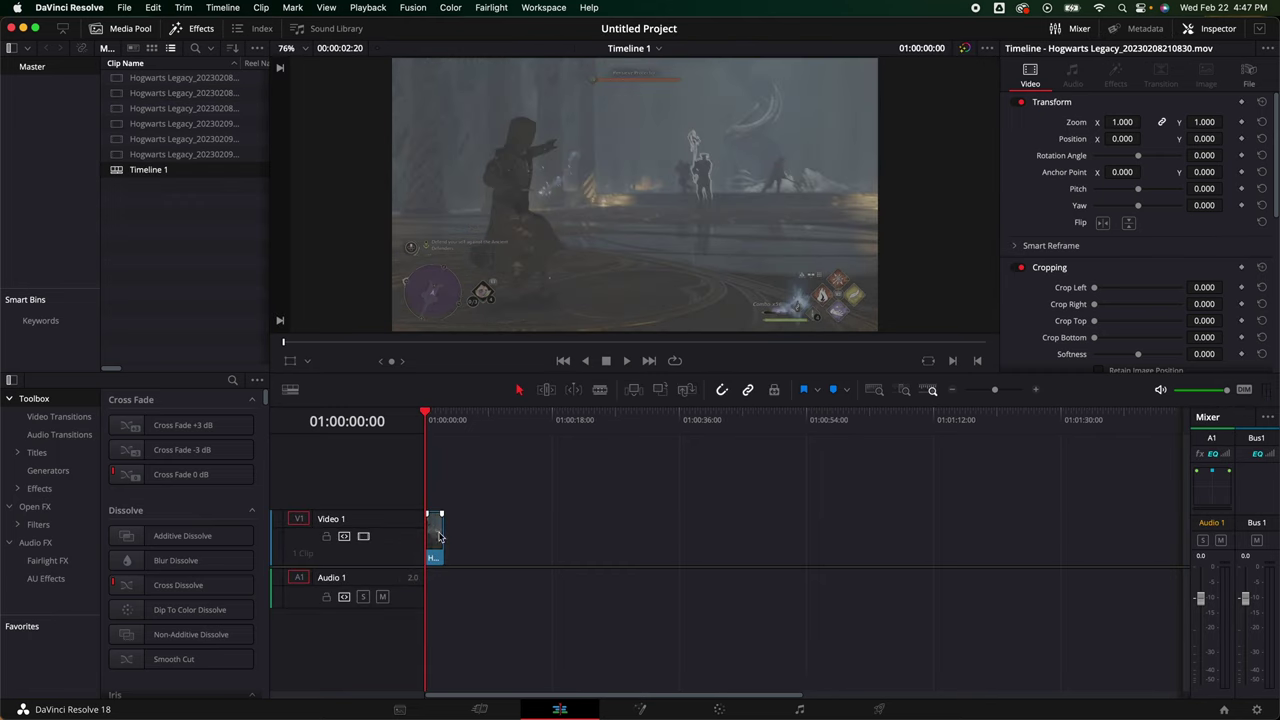
{"action": "double_click", "coordinate": [145, 93]}
{"action": "left_click_drag", "start_coordinate": [543, 345], "coordinate": [582, 347]}
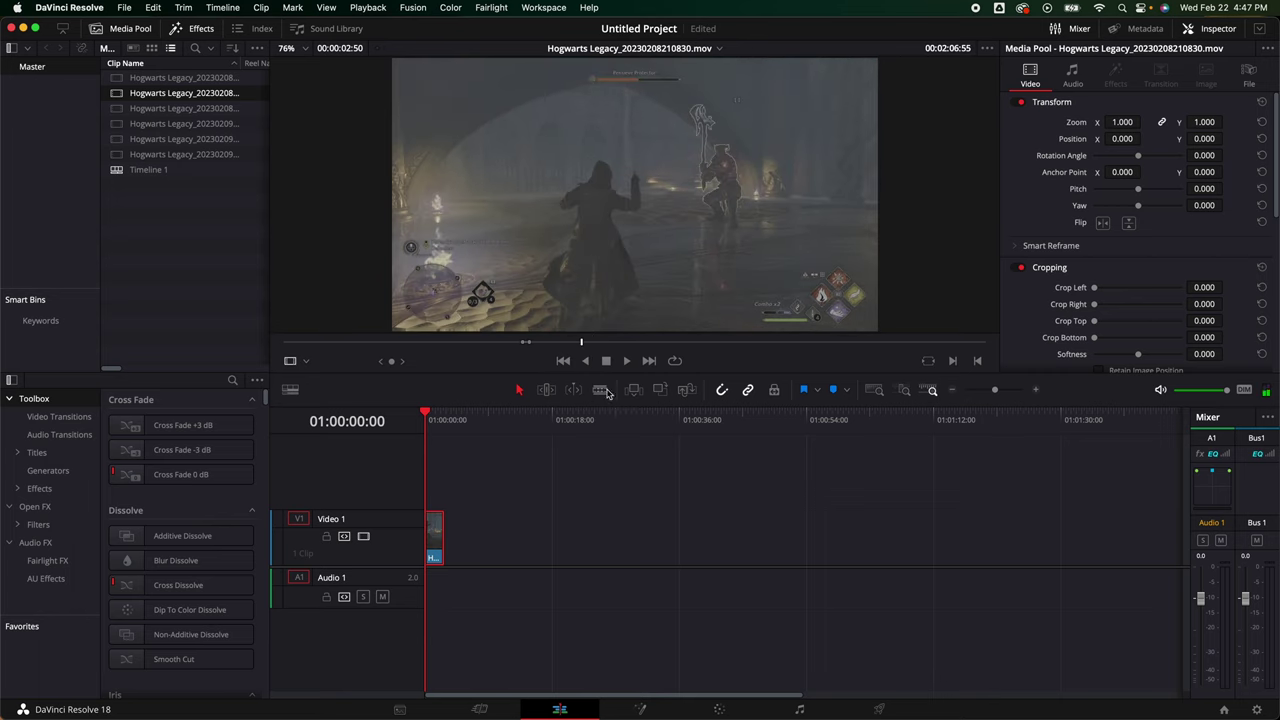
{"action": "left_click", "coordinate": [1216, 30]}
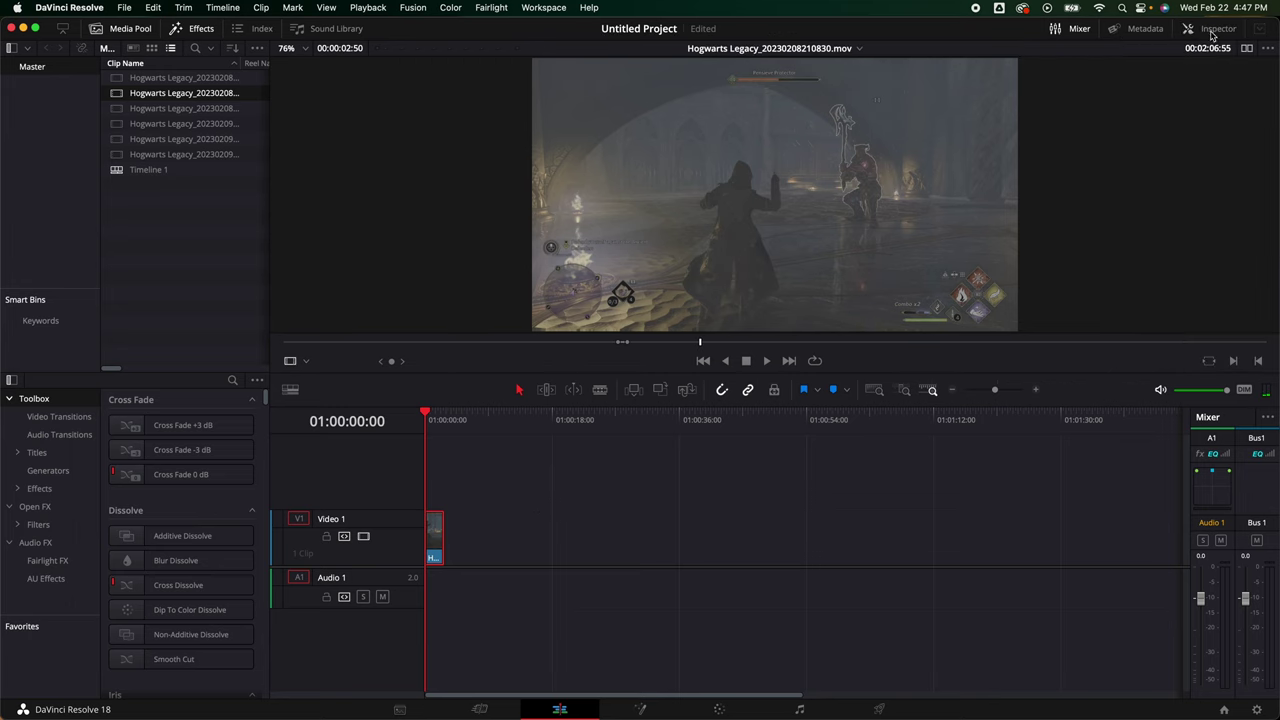
{"action": "left_click", "coordinate": [1245, 49]}
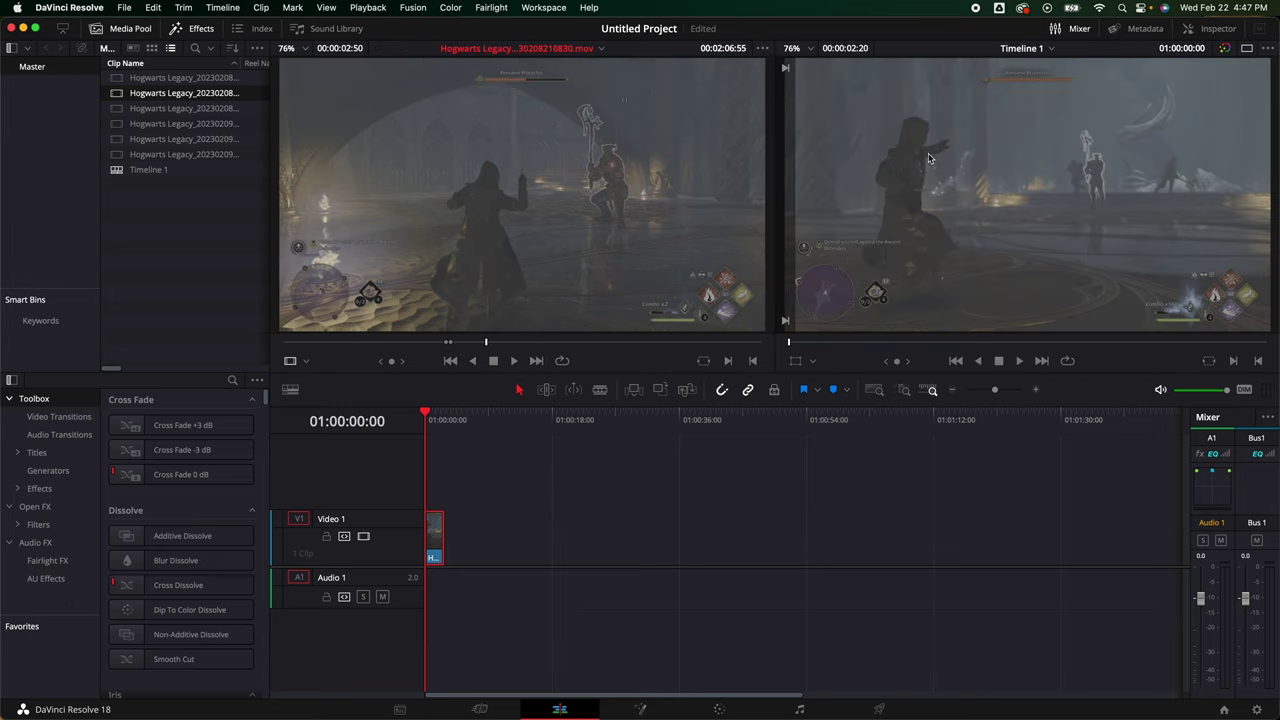
{"action": "left_click_drag", "start_coordinate": [483, 345], "coordinate": [498, 343]}
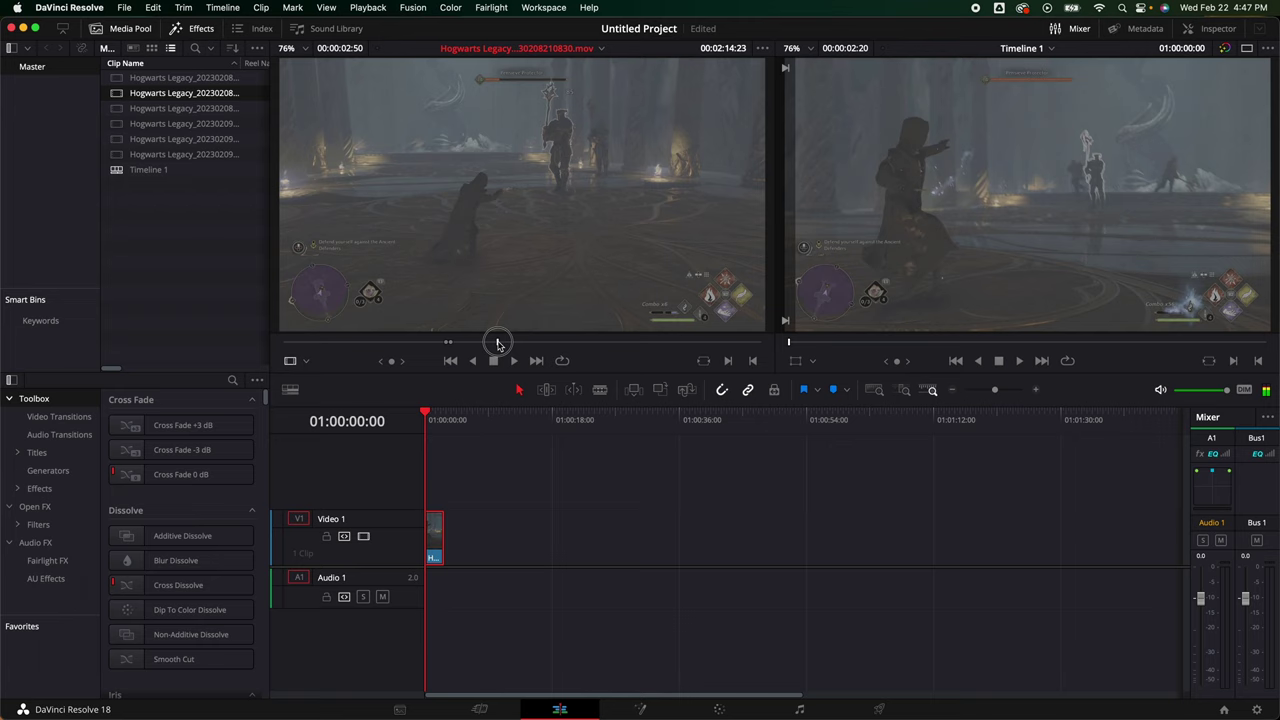
{"action": "left_click", "coordinate": [508, 428]}
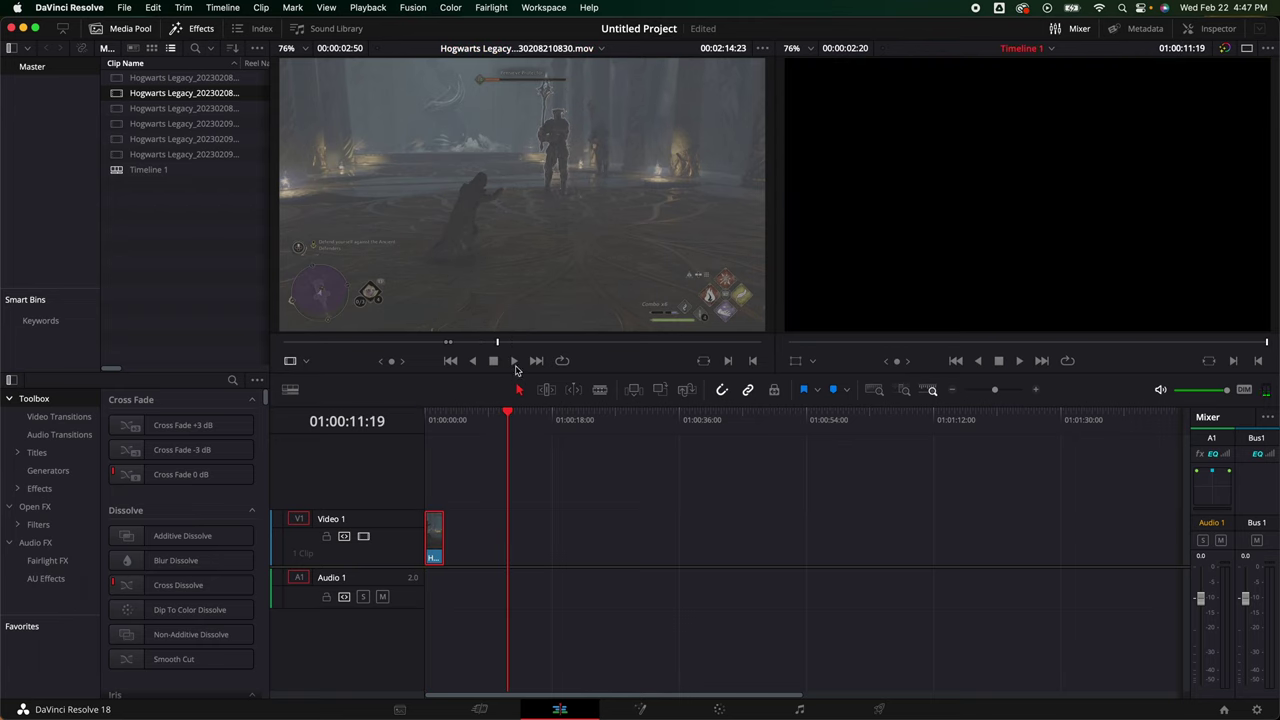
- Scrub the source clip to find the next moment to use
{"action": "left_click_drag", "start_coordinate": [498, 345], "coordinate": [507, 345]}
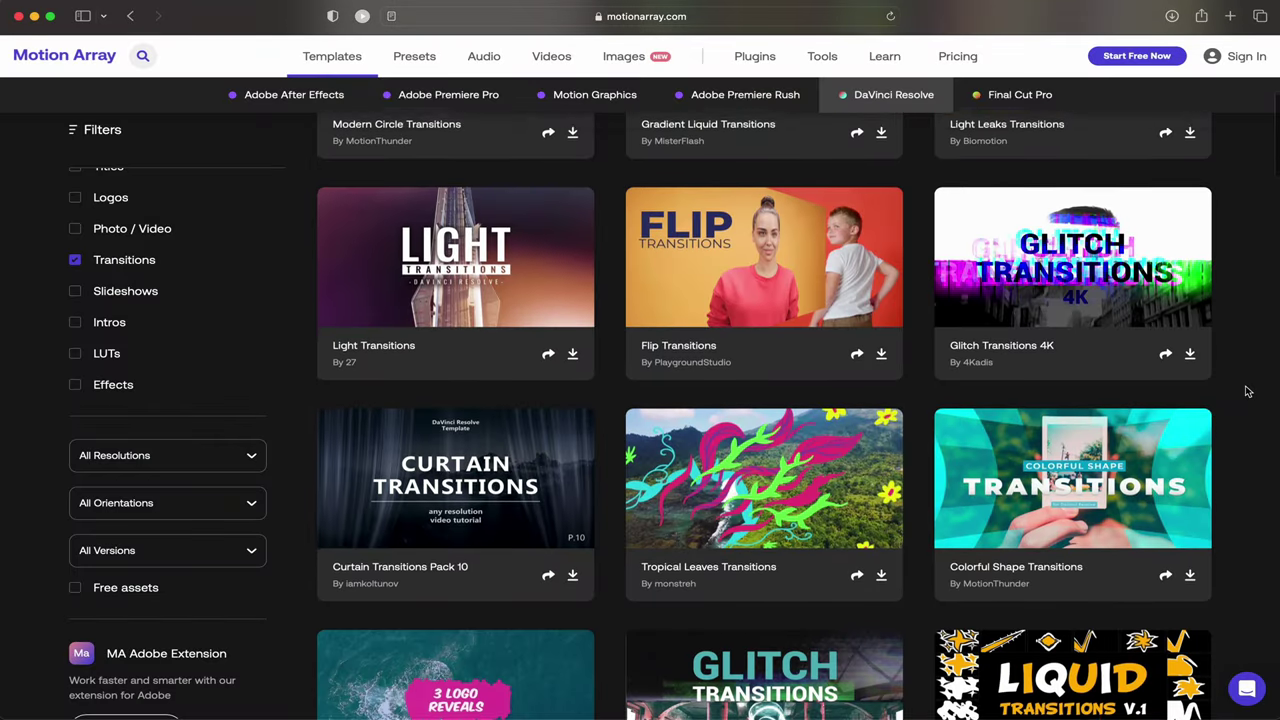
- Filter Motion Array templates to DaVinci Resolve Titles and open Modern Glitch Titles V.1
{"action": "scroll", "coordinate": [1246, 391], "scroll_direction": "down", "scroll_amount": 5}
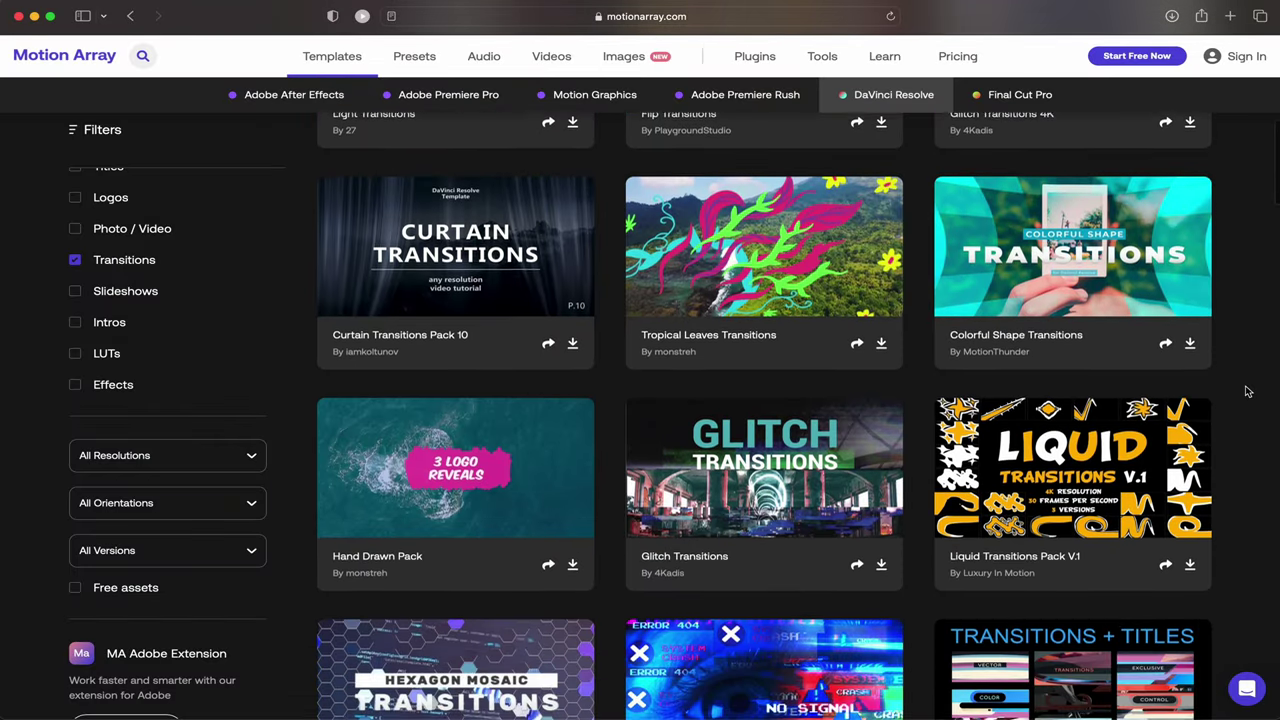
{"action": "scroll", "coordinate": [1246, 391], "scroll_direction": "down", "scroll_amount": 2}
{"action": "left_click", "coordinate": [848, 104]}
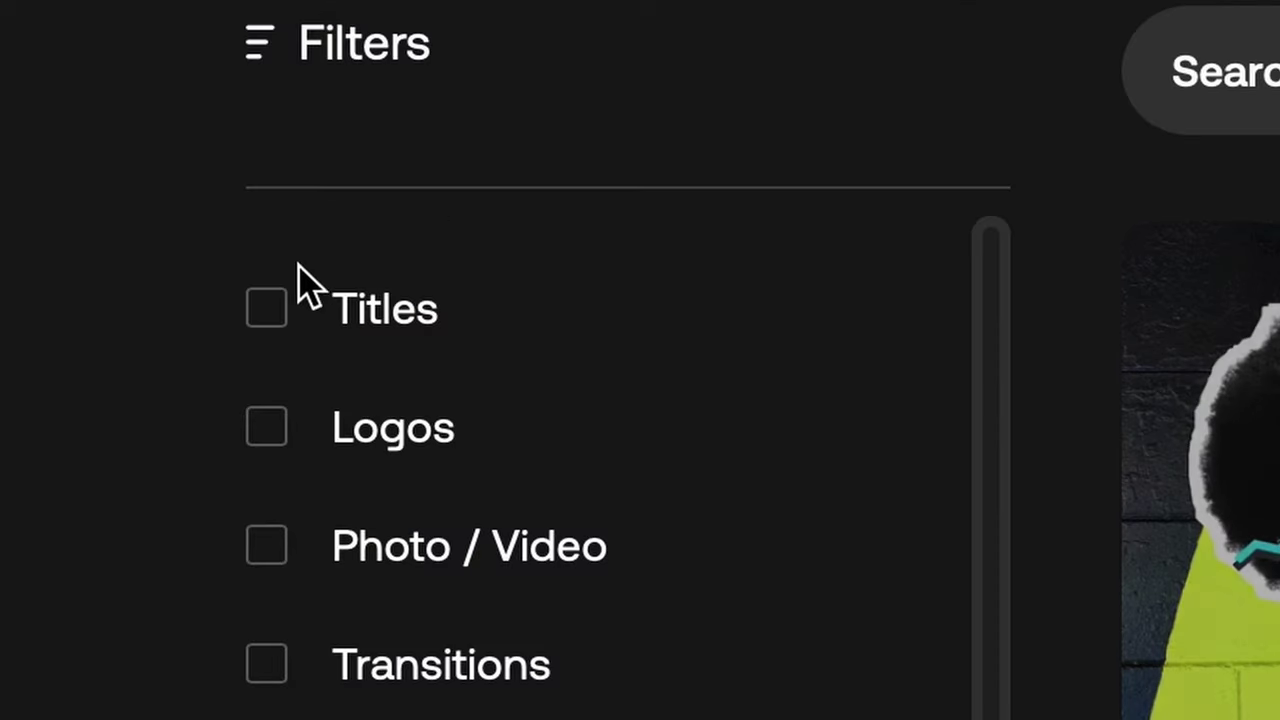
{"action": "left_click", "coordinate": [70, 199]}
{"action": "scroll", "coordinate": [765, 420], "scroll_direction": "down", "scroll_amount": 2}
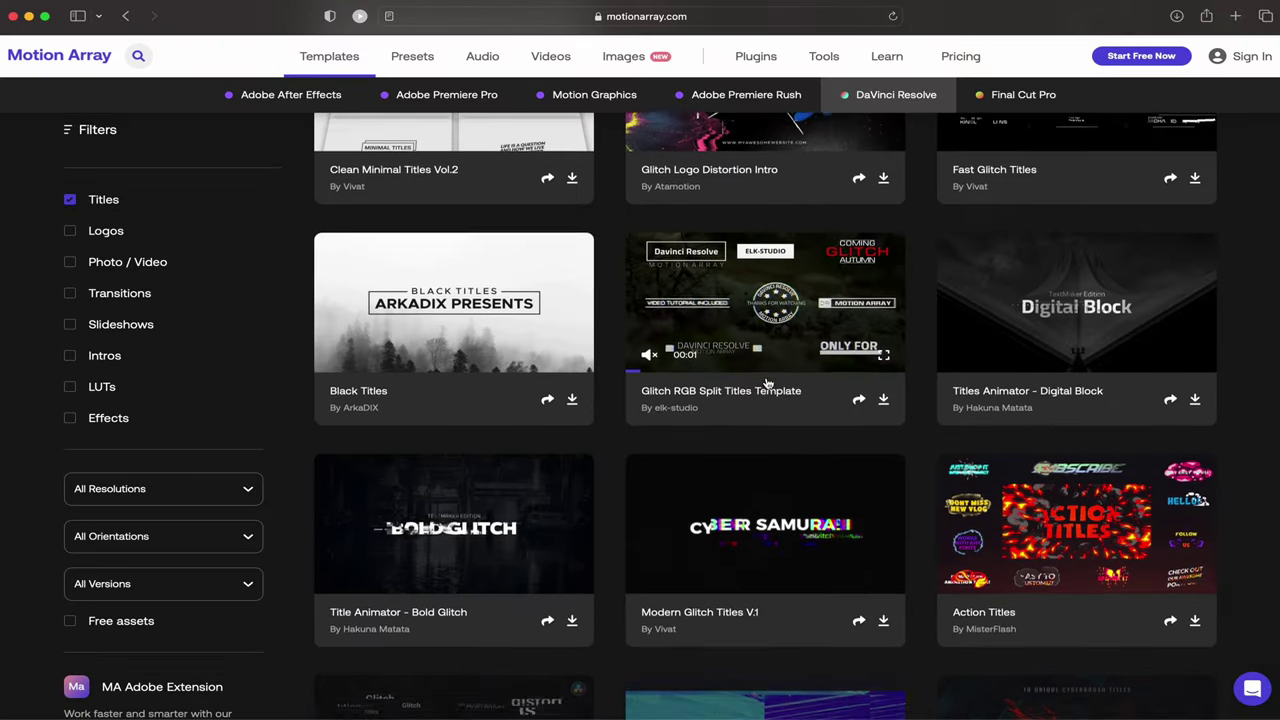
{"action": "left_click", "coordinate": [765, 512]}
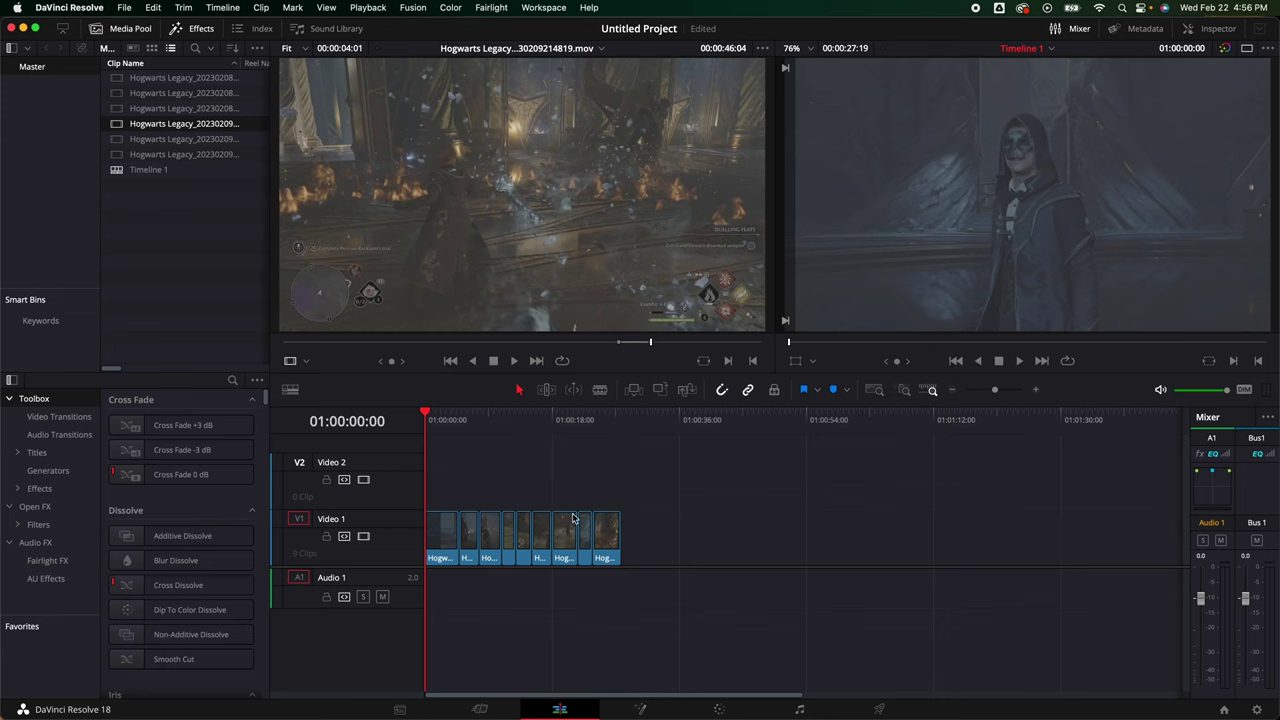
- Show the Inspector with a single viewer, scrub the timeline, and play the edit from its start
{"action": "left_click", "coordinate": [1216, 28]}
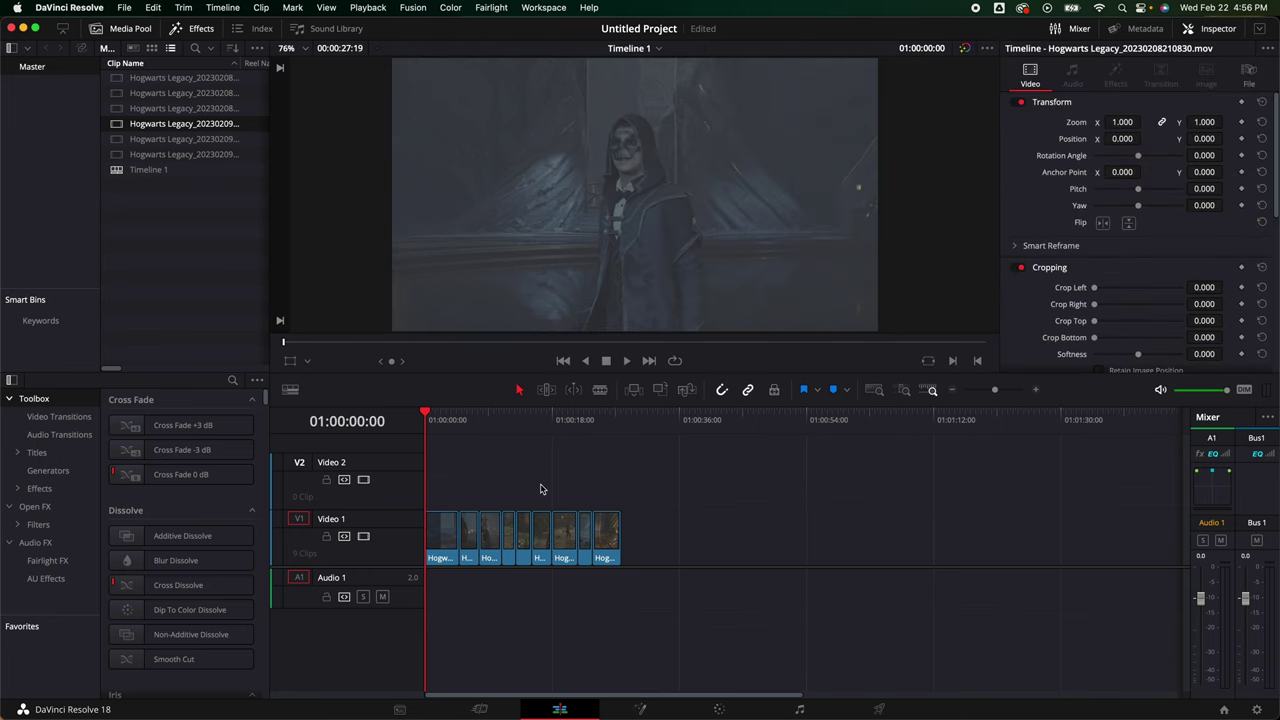
{"action": "left_click_drag", "start_coordinate": [442, 426], "coordinate": [597, 429]}
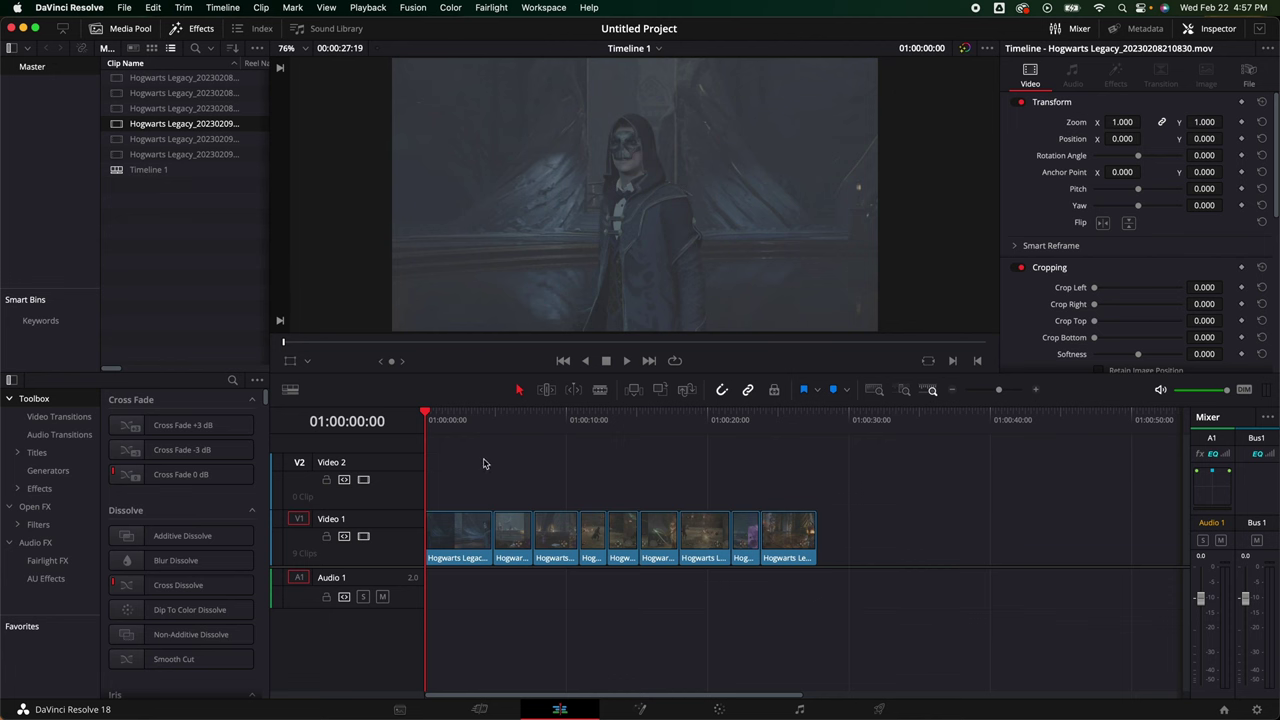
{"action": "key", "text": "space"}
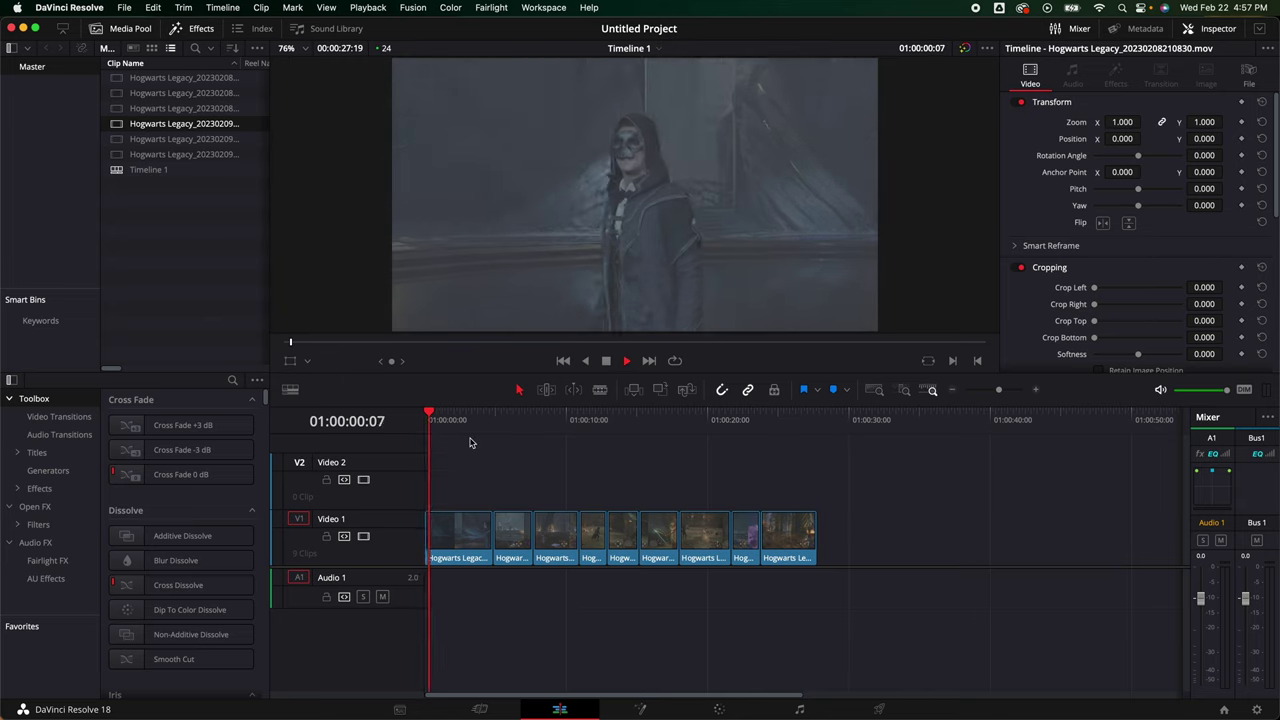
- Show retime controls on the first clip and zoom the timeline in
{"action": "left_click", "coordinate": [473, 541]}
{"action": "right_click", "coordinate": [473, 535]}
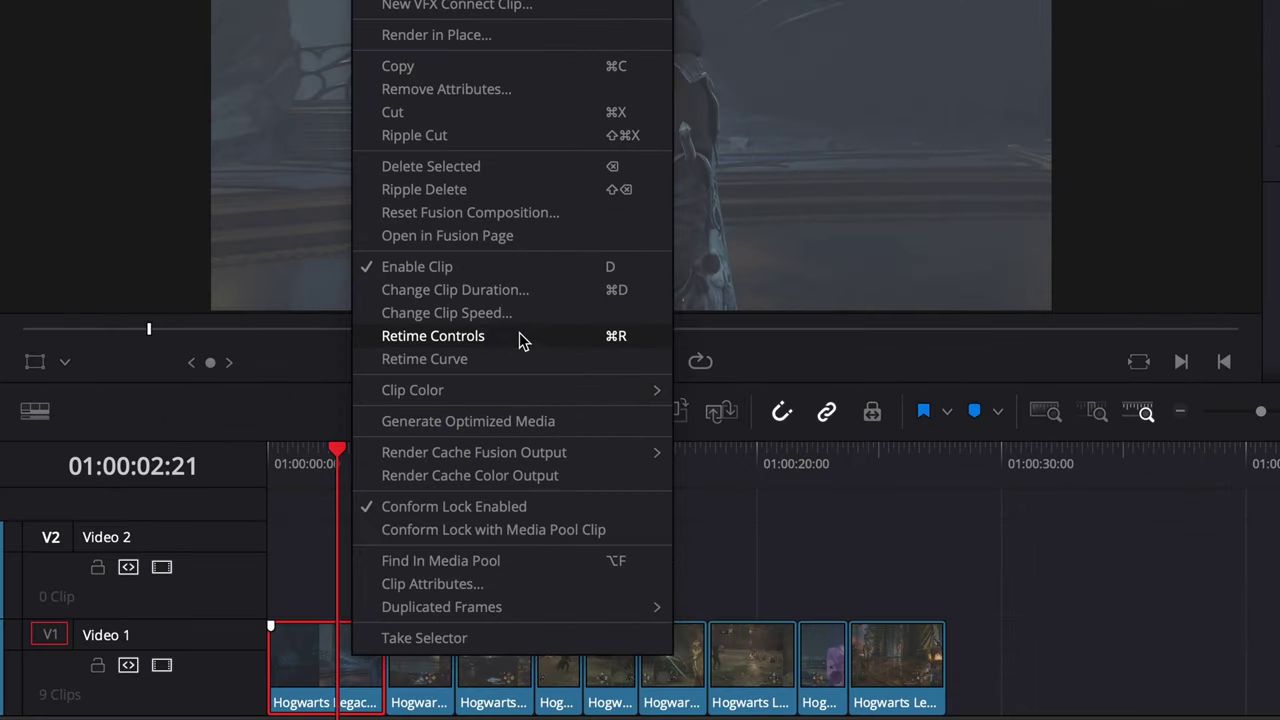
{"action": "left_click", "coordinate": [519, 338]}
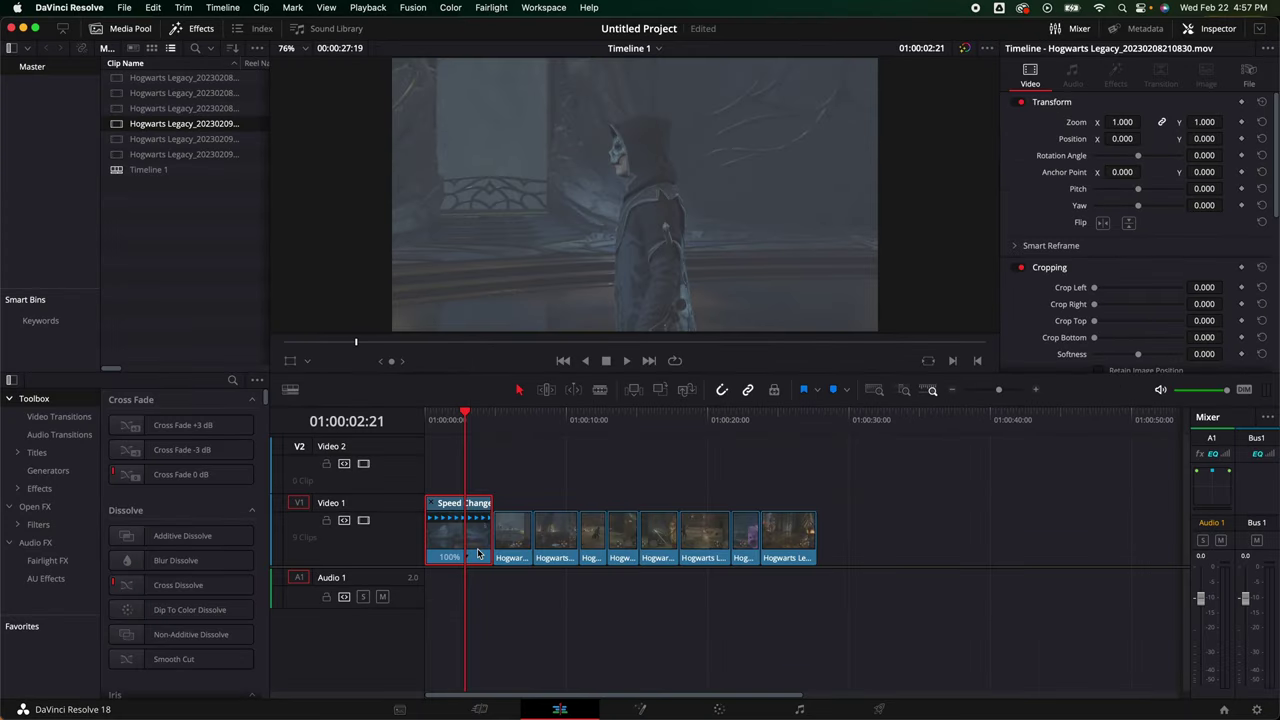
{"action": "key", "text": "super+r"}
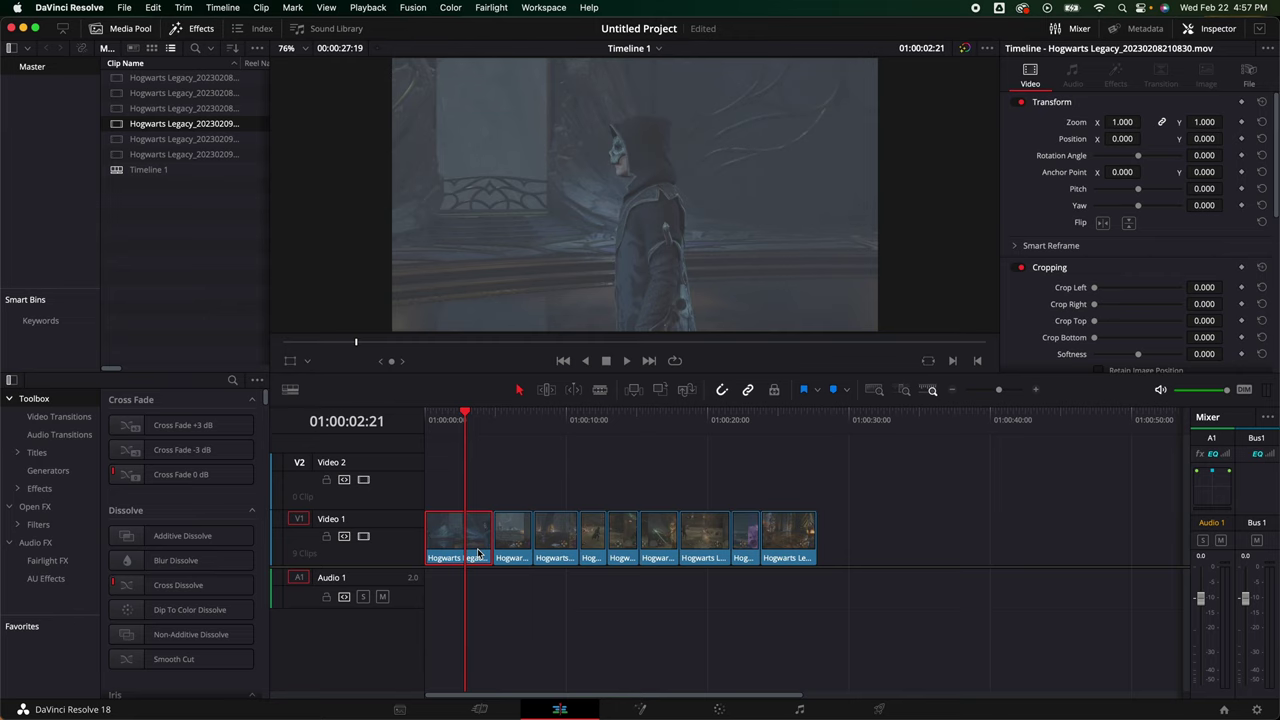
{"action": "key", "text": "super+r"}
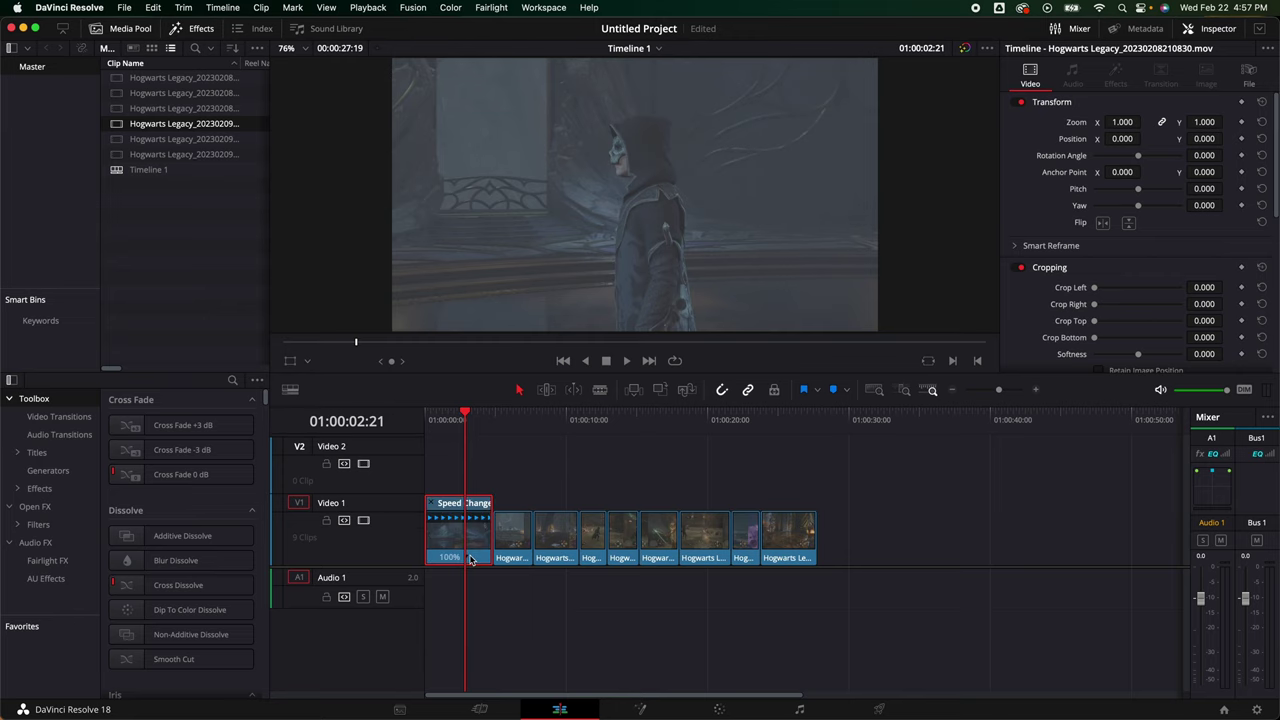
{"action": "key", "text": "super+equal"}
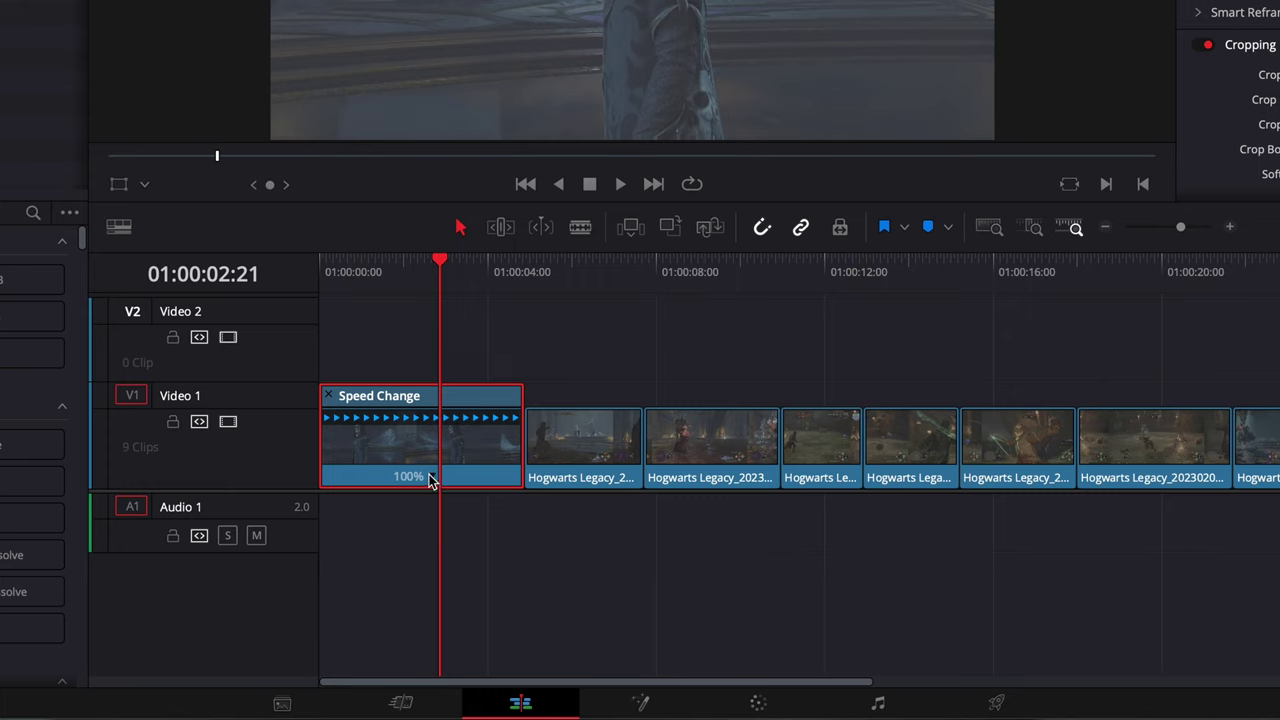
- Add a speed point, move the clip to Video 2, and set its second section to 200%
{"action": "left_click", "coordinate": [432, 478]}
{"action": "left_click", "coordinate": [446, 504]}
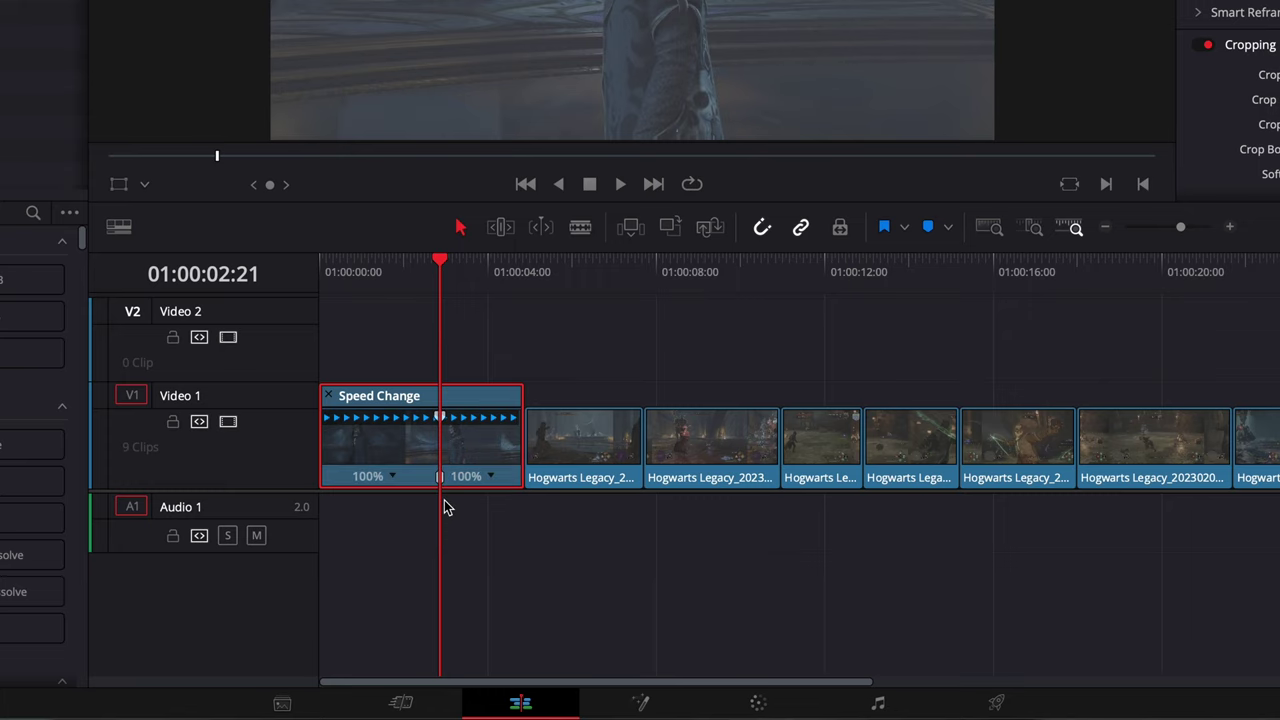
{"action": "left_click_drag", "start_coordinate": [492, 480], "coordinate": [485, 360]}
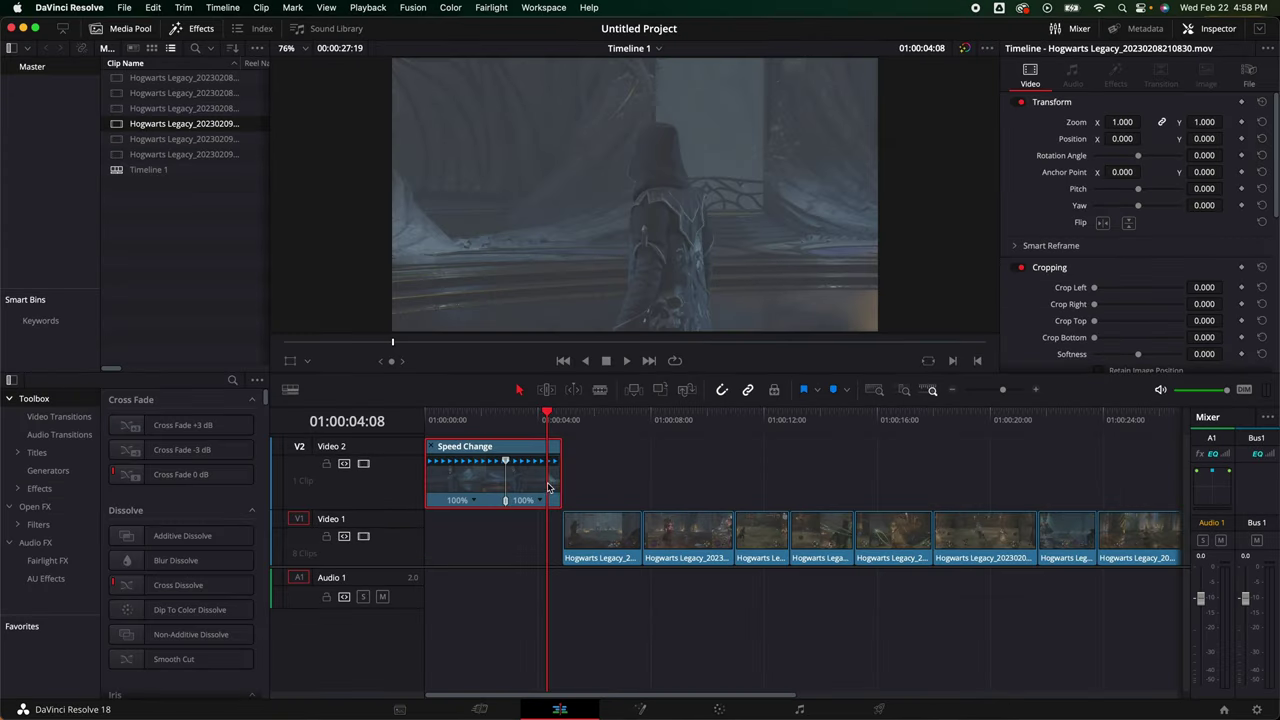
{"action": "left_click", "coordinate": [539, 502]}
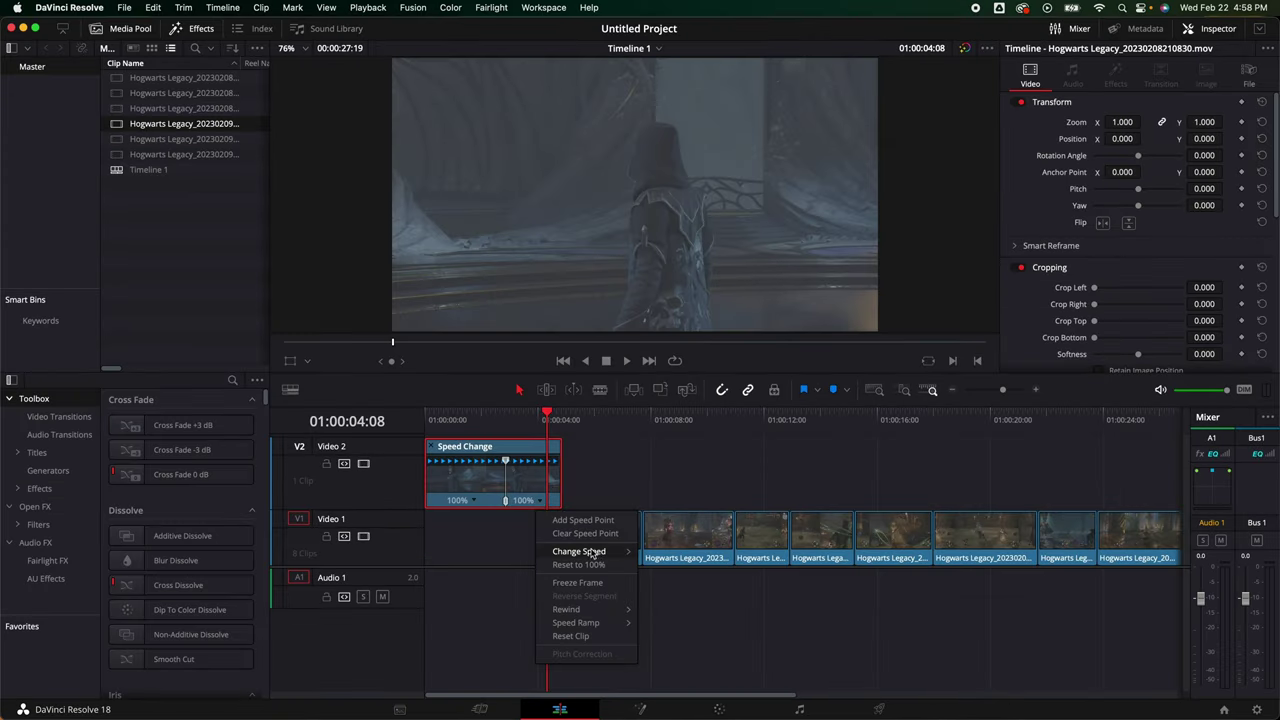
{"action": "mouse_move", "coordinate": [596, 556]}
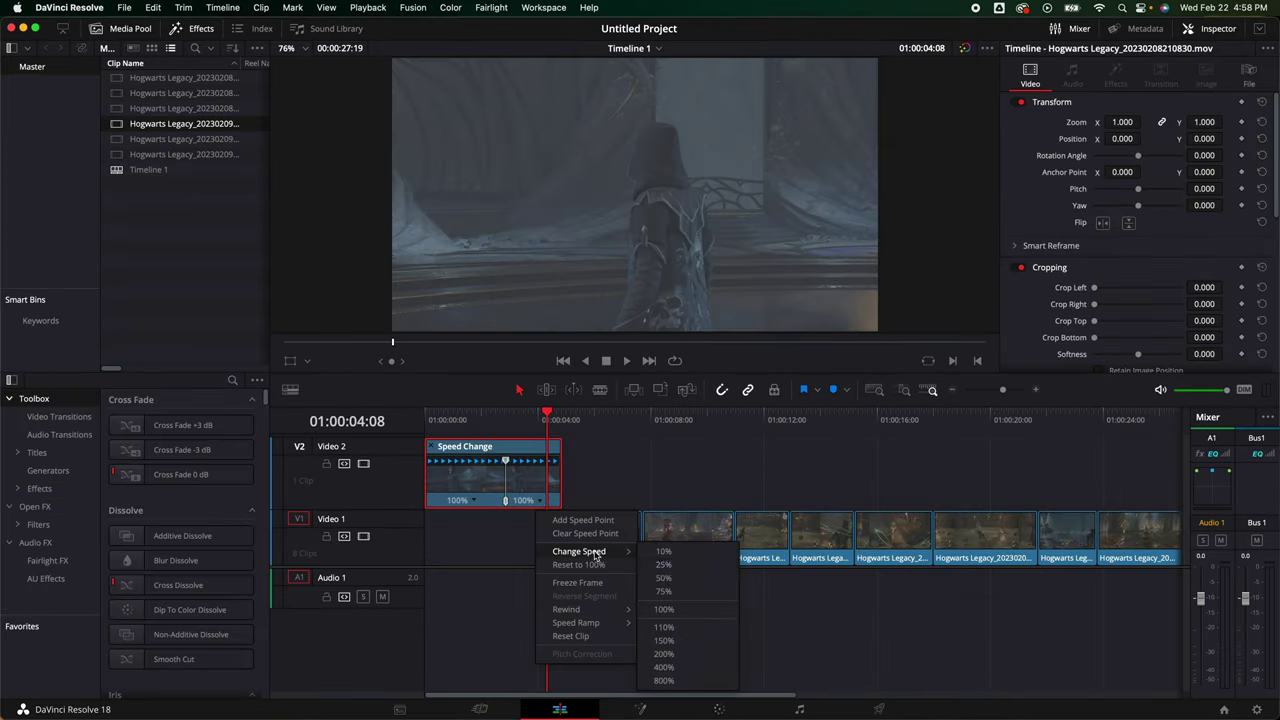
{"action": "left_click", "coordinate": [689, 657]}
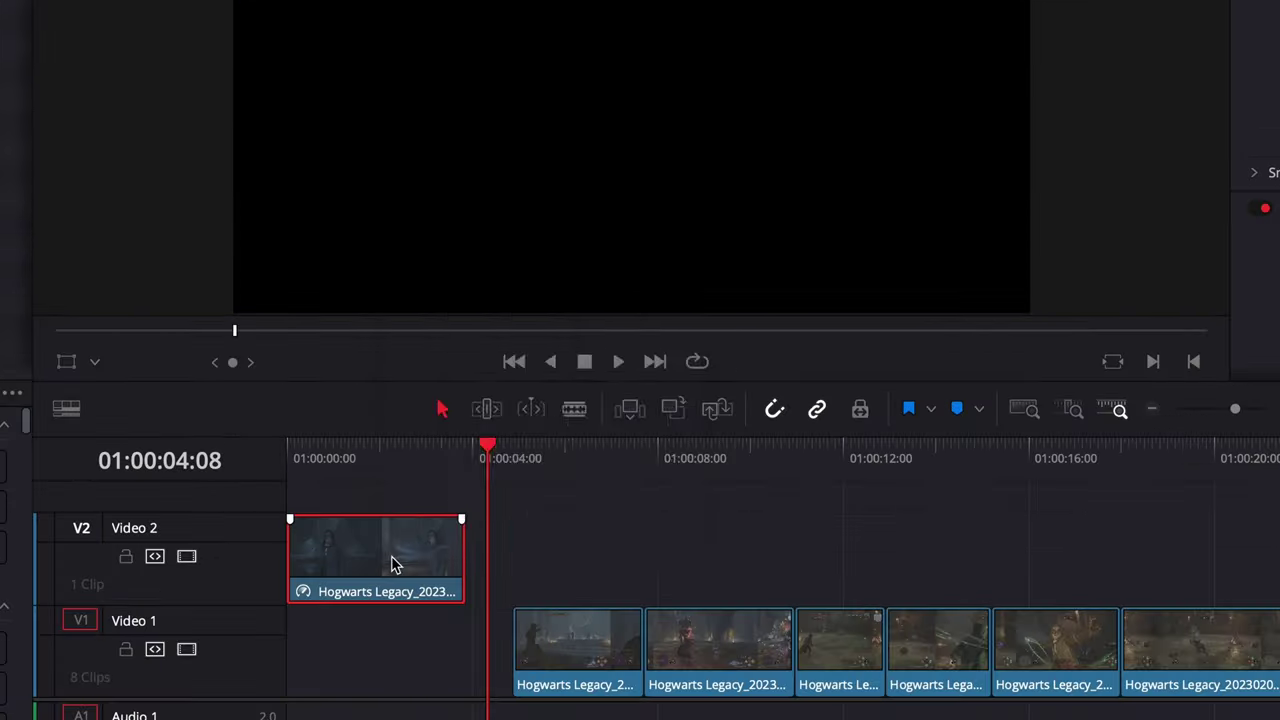
- Display the Retime Speed curve and ease the speed keyframe into a smooth bezier ramp
{"action": "right_click", "coordinate": [487, 482]}
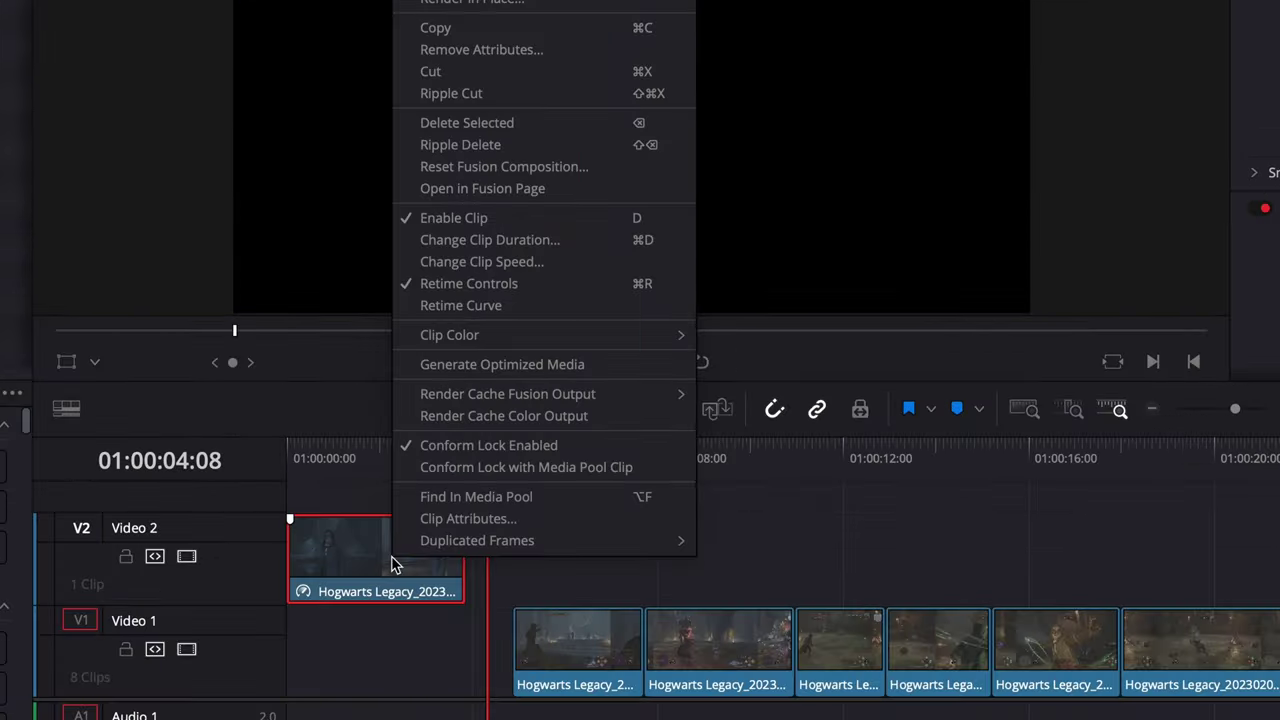
{"action": "left_click", "coordinate": [460, 305]}
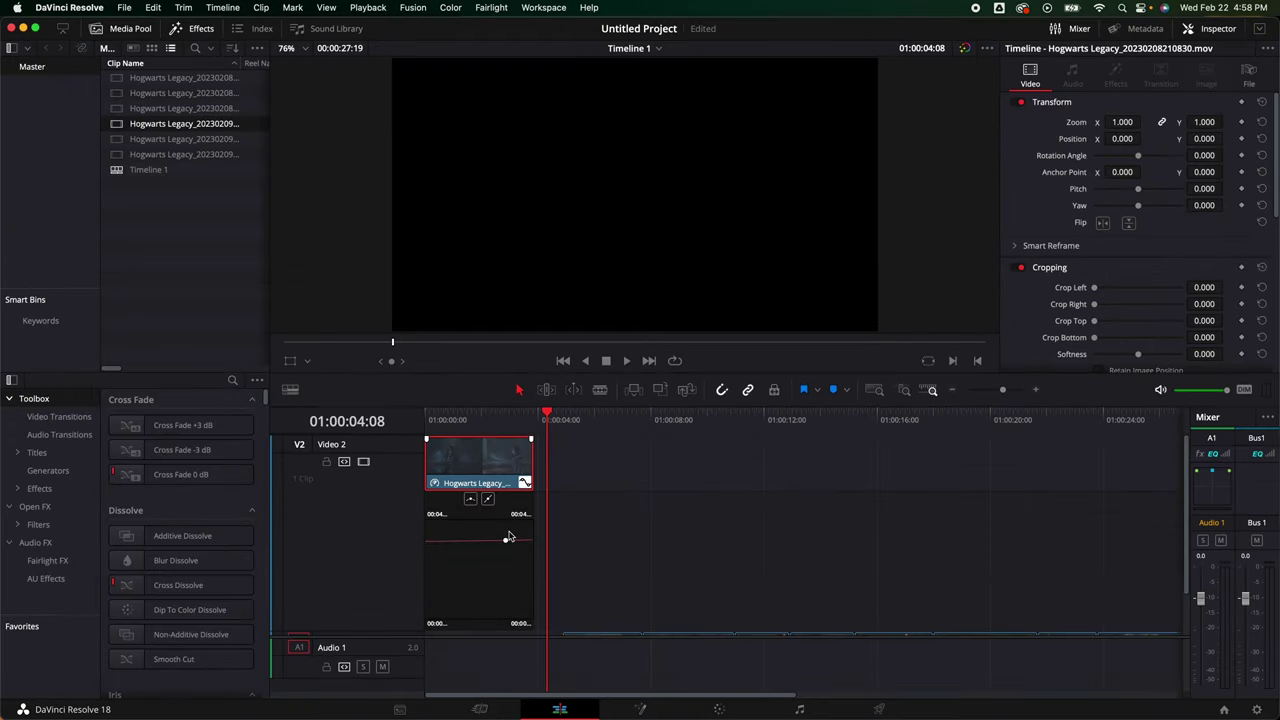
{"action": "scroll", "coordinate": [508, 537], "scroll_direction": "up", "scroll_amount": 4}
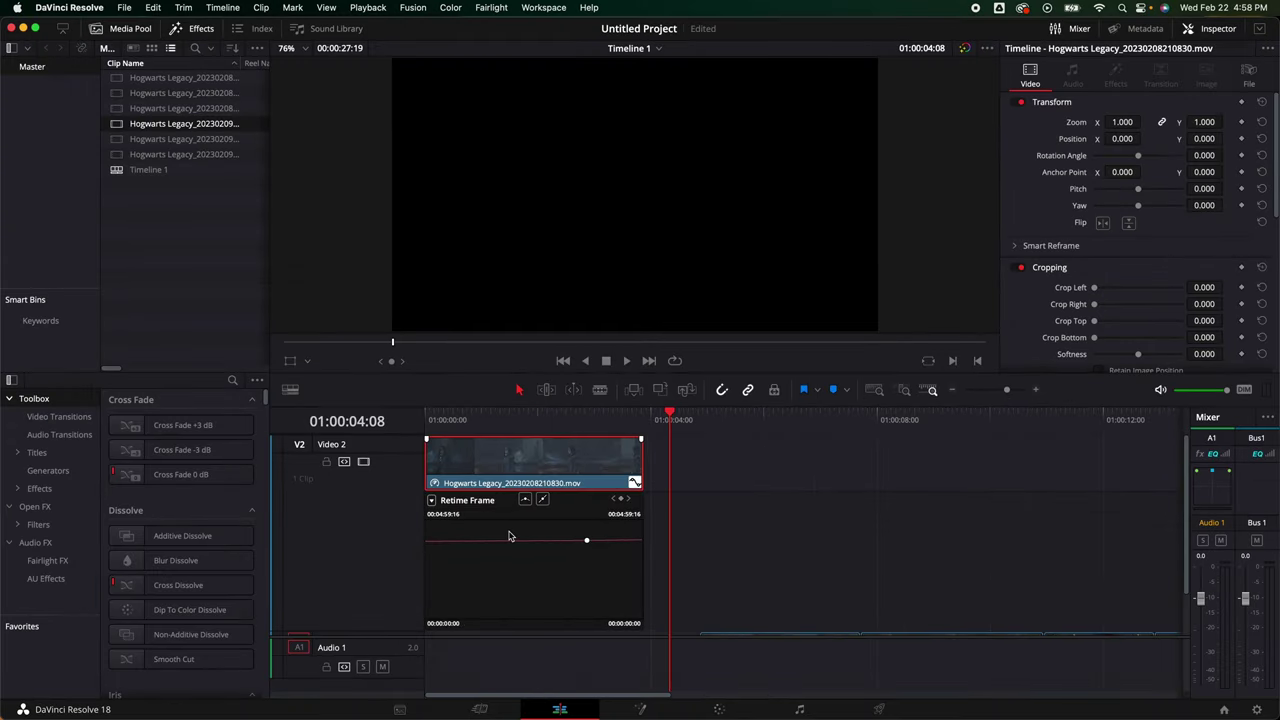
{"action": "left_click", "coordinate": [440, 502]}
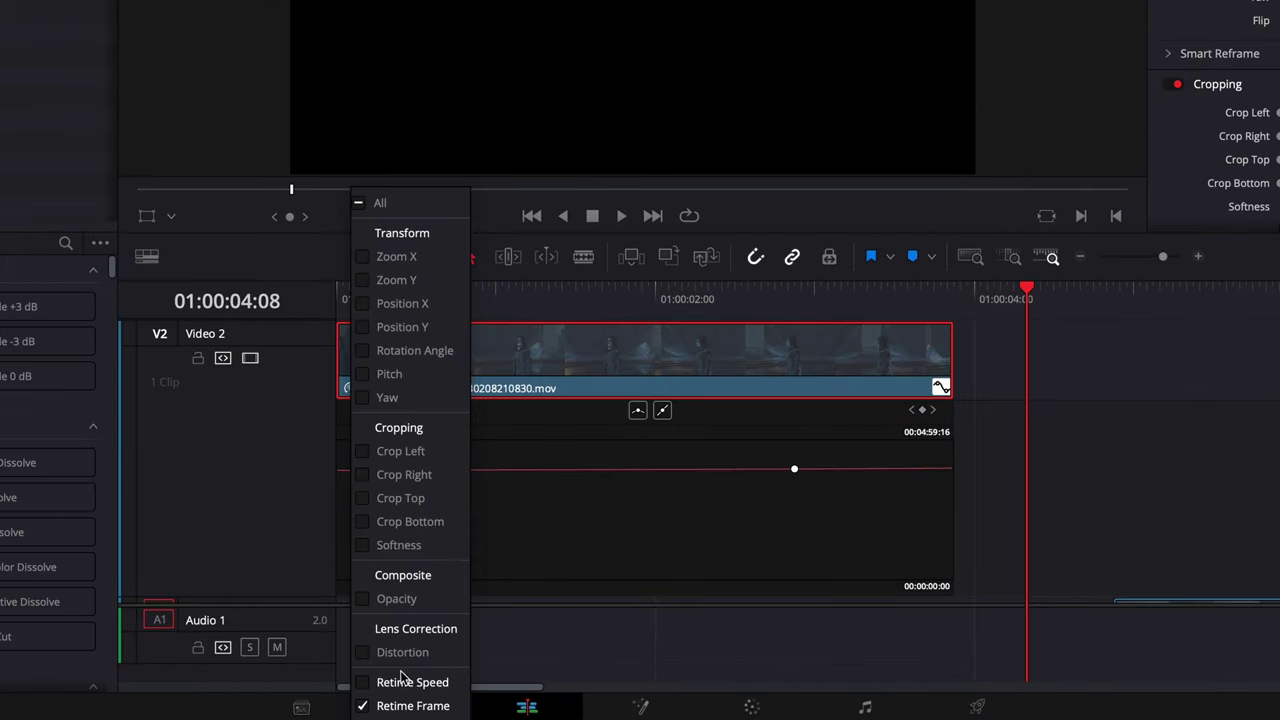
{"action": "left_click", "coordinate": [364, 686]}
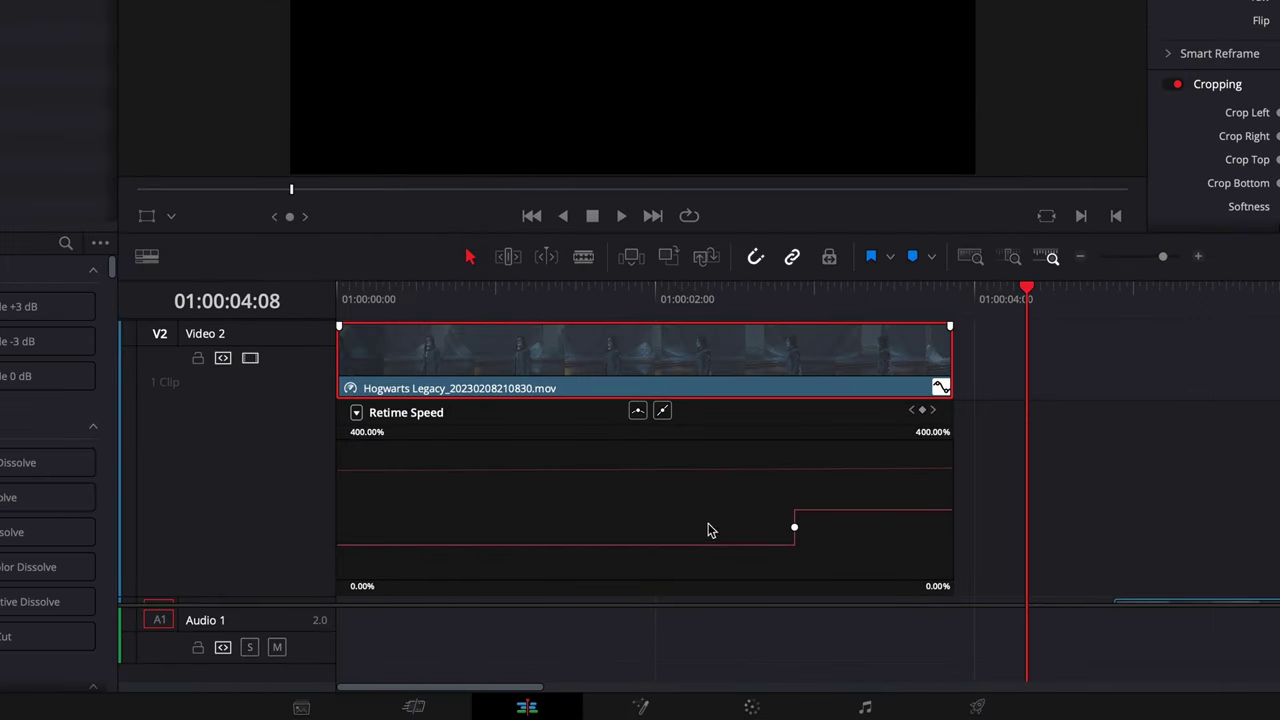
{"action": "left_click", "coordinate": [796, 528]}
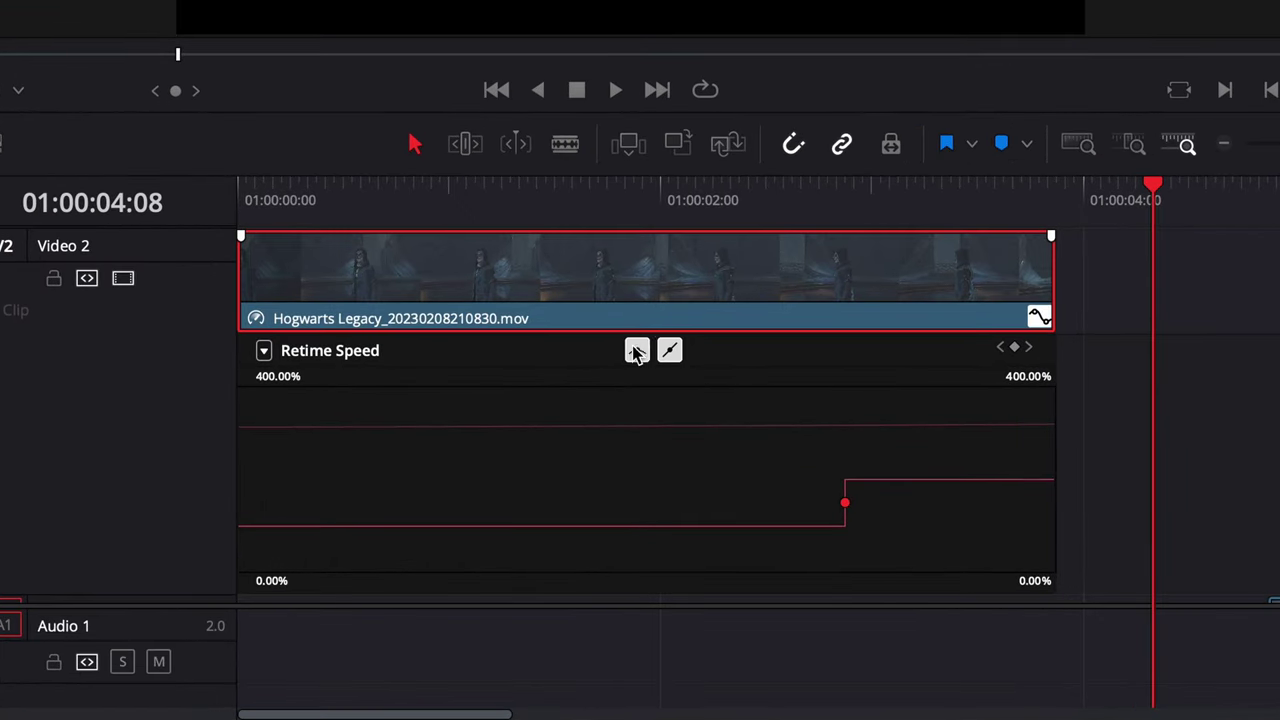
{"action": "left_click", "coordinate": [636, 352]}
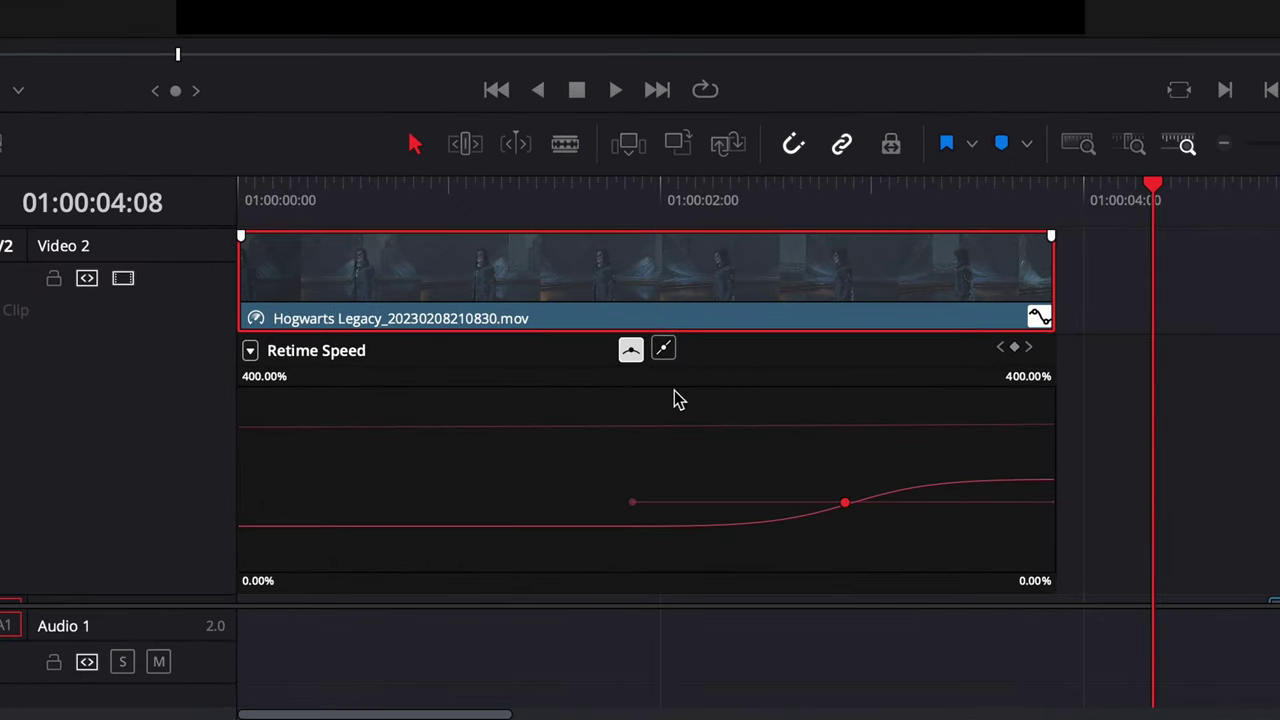
{"action": "left_click_drag", "start_coordinate": [632, 502], "coordinate": [711, 517]}
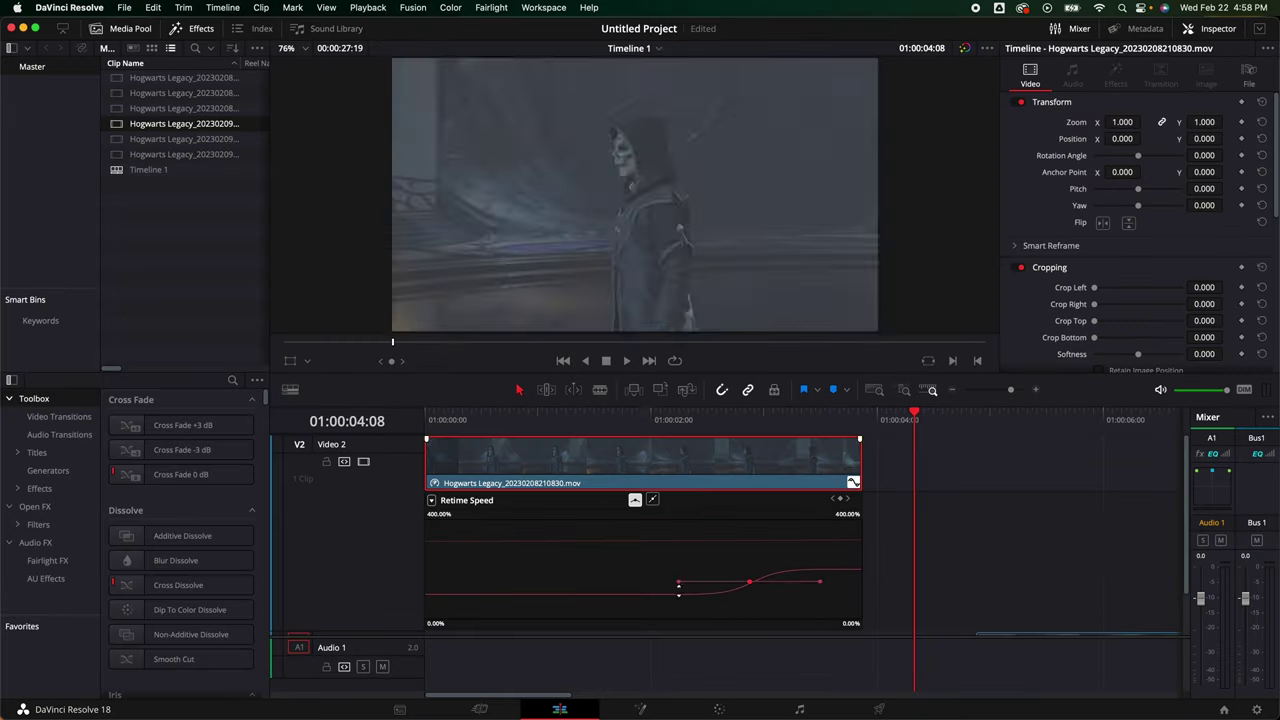
{"action": "key", "text": "space"}
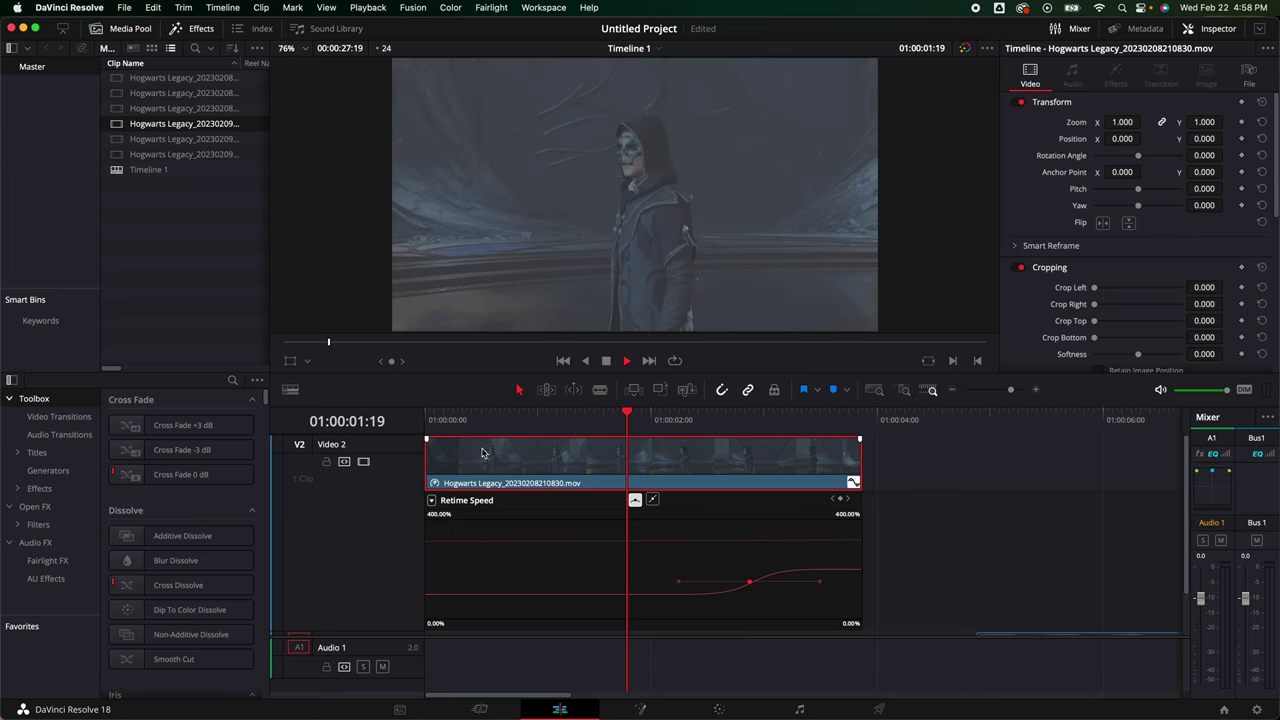
{"action": "key", "text": "space"}
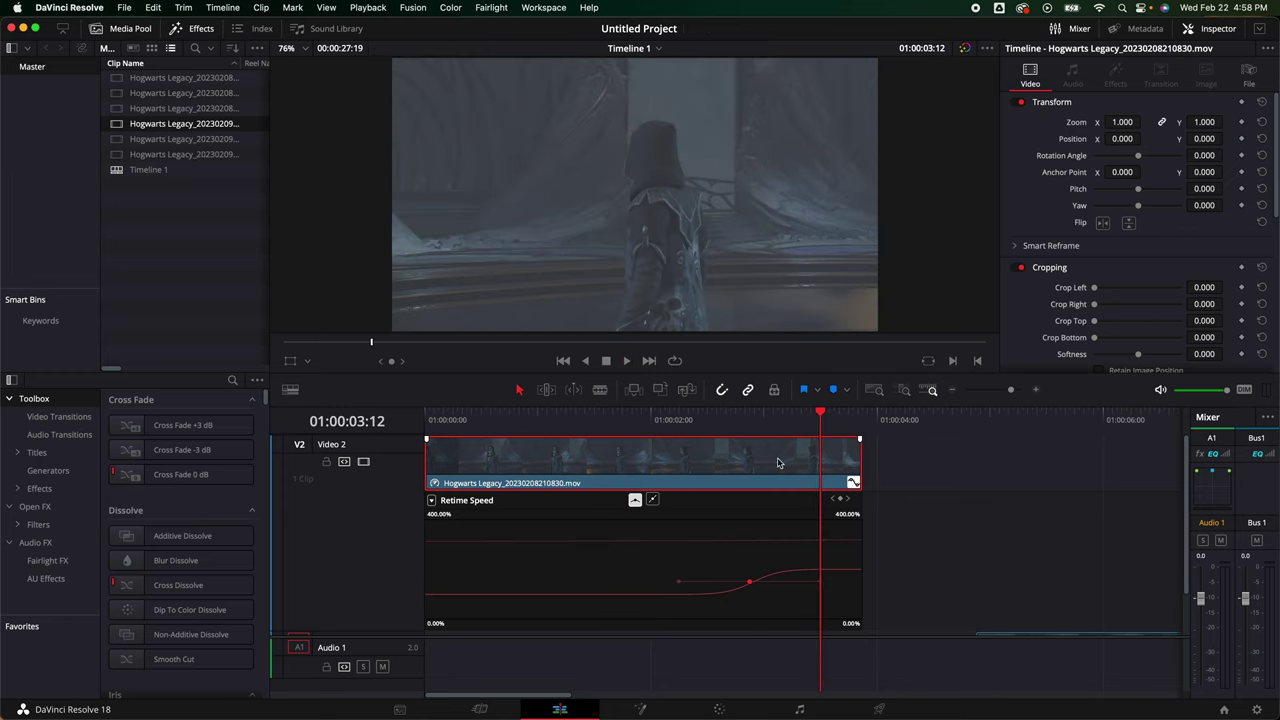
- Raise the clip's fast section to 400% and replay the ramp
{"action": "key", "text": "super+r"}
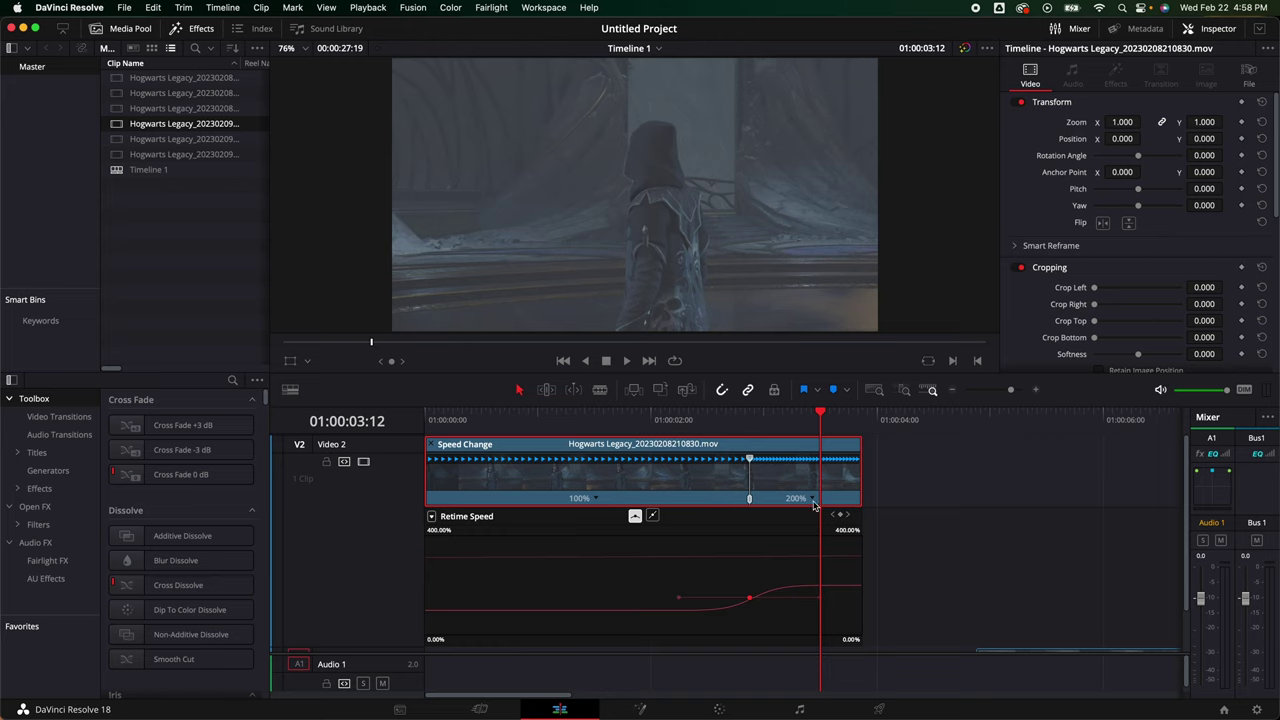
{"action": "left_click", "coordinate": [812, 499]}
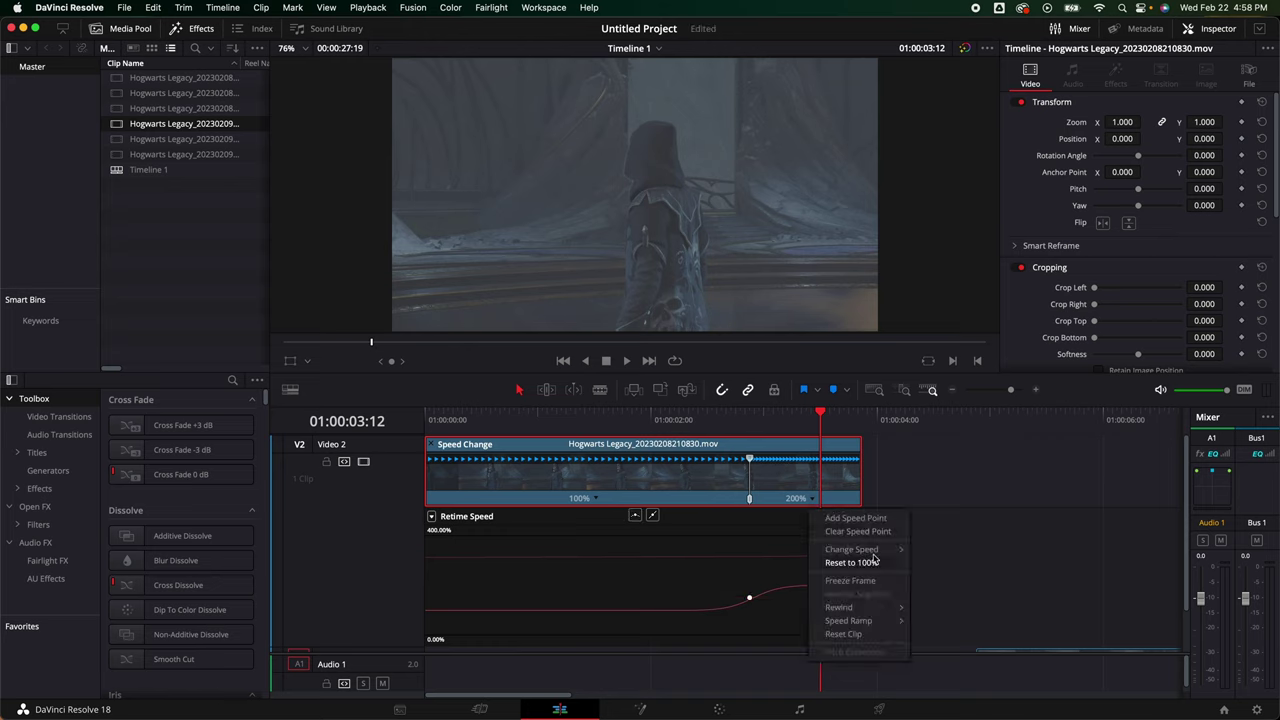
{"action": "mouse_move", "coordinate": [878, 553]}
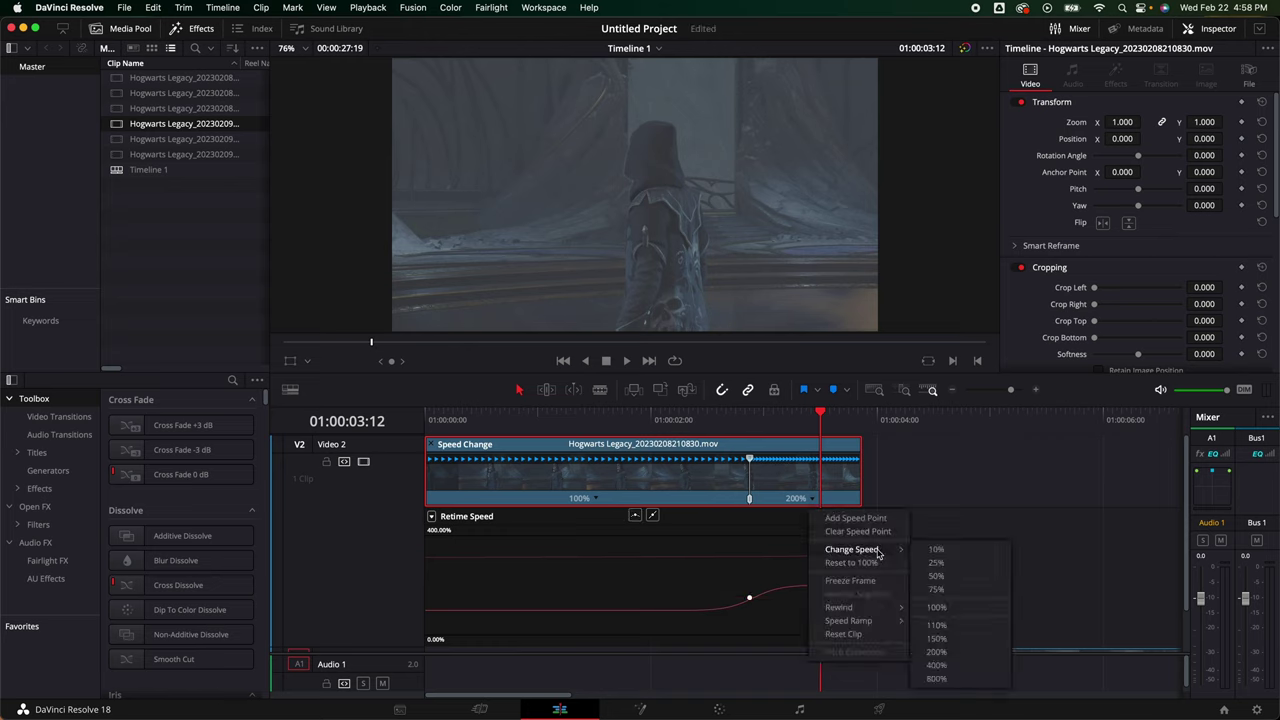
{"action": "left_click", "coordinate": [937, 665]}
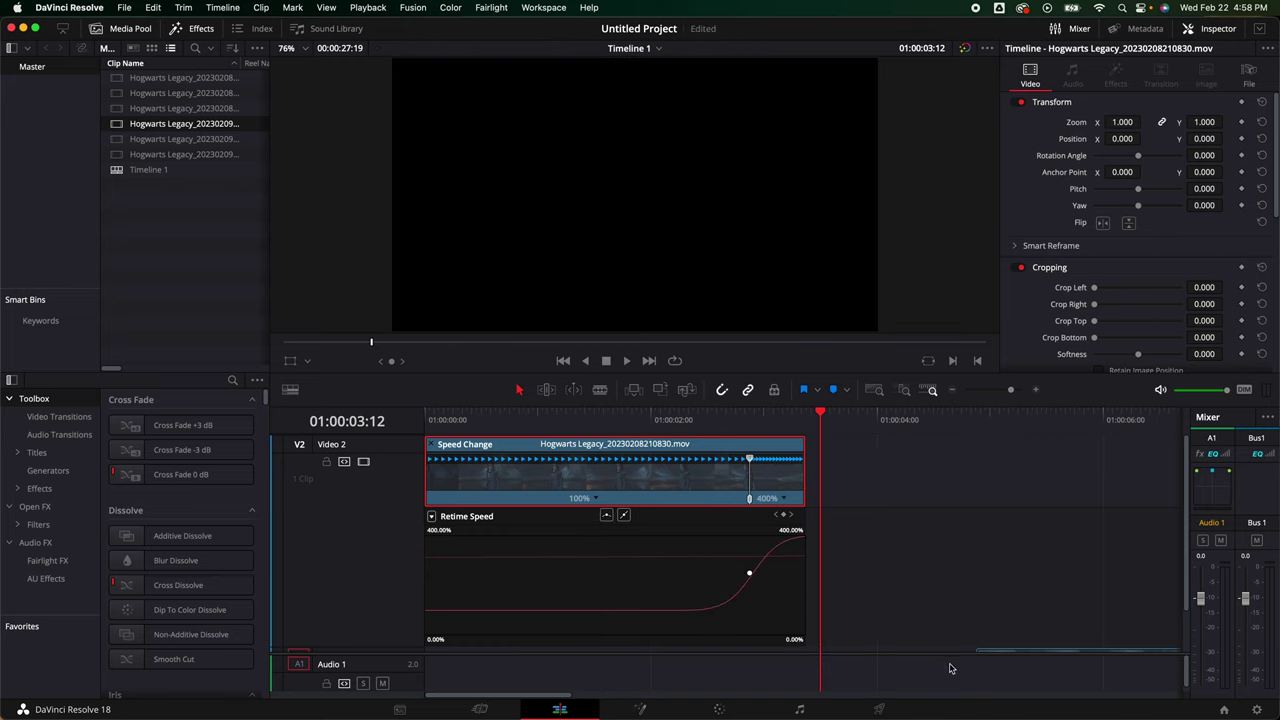
{"action": "left_click", "coordinate": [704, 420]}
{"action": "key", "text": "space"}
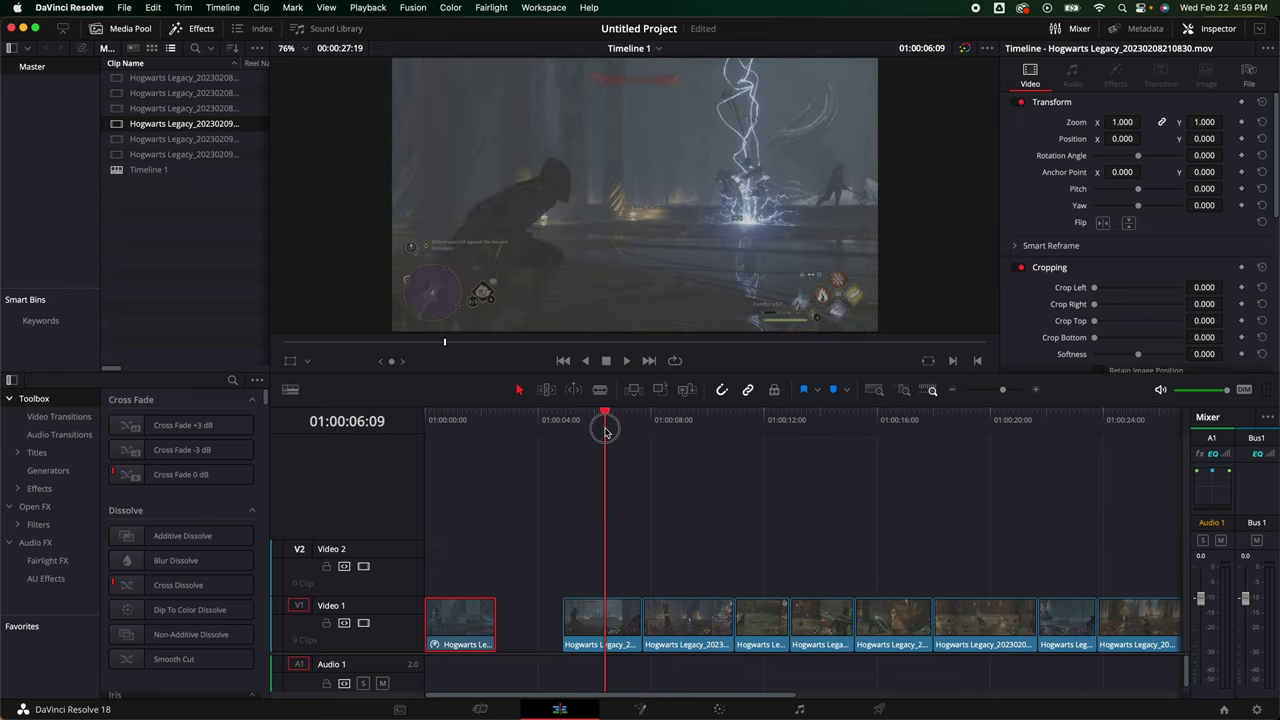
- Move a gameplay clip up onto Video 2 and add a speed point at about four seconds
{"action": "left_click_drag", "start_coordinate": [605, 428], "coordinate": [586, 436]}
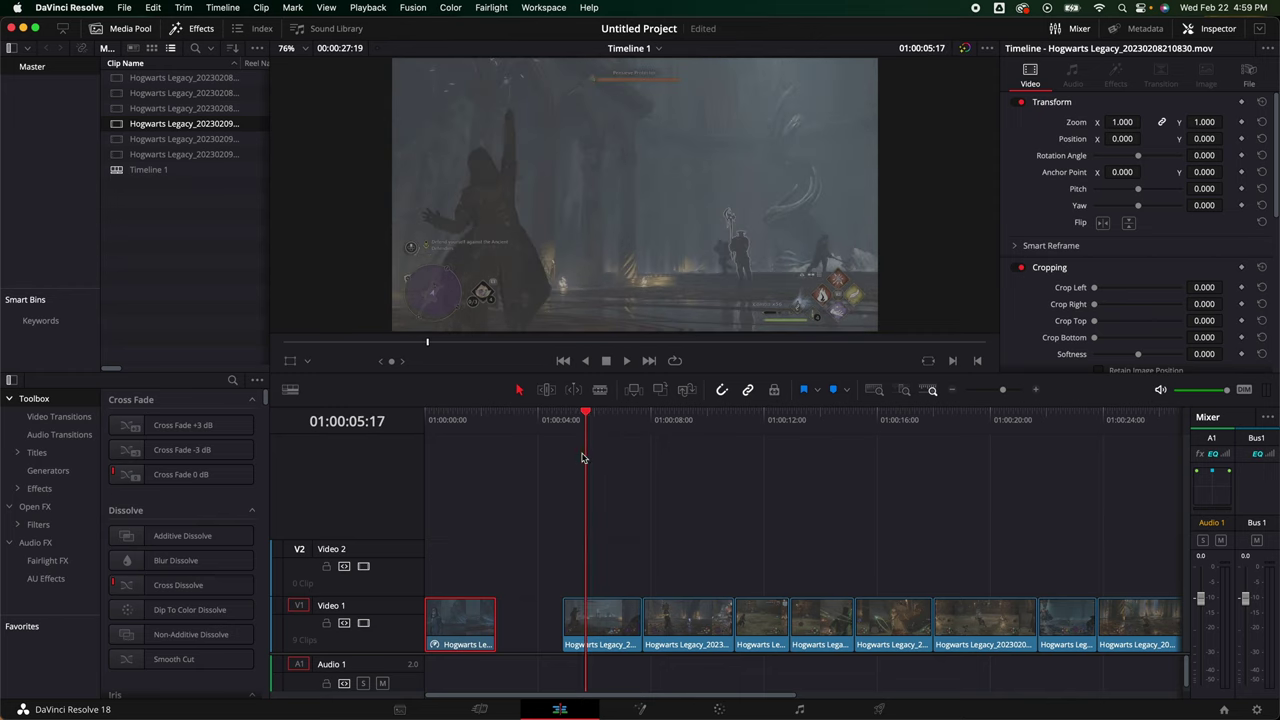
{"action": "left_click_drag", "start_coordinate": [586, 628], "coordinate": [543, 590]}
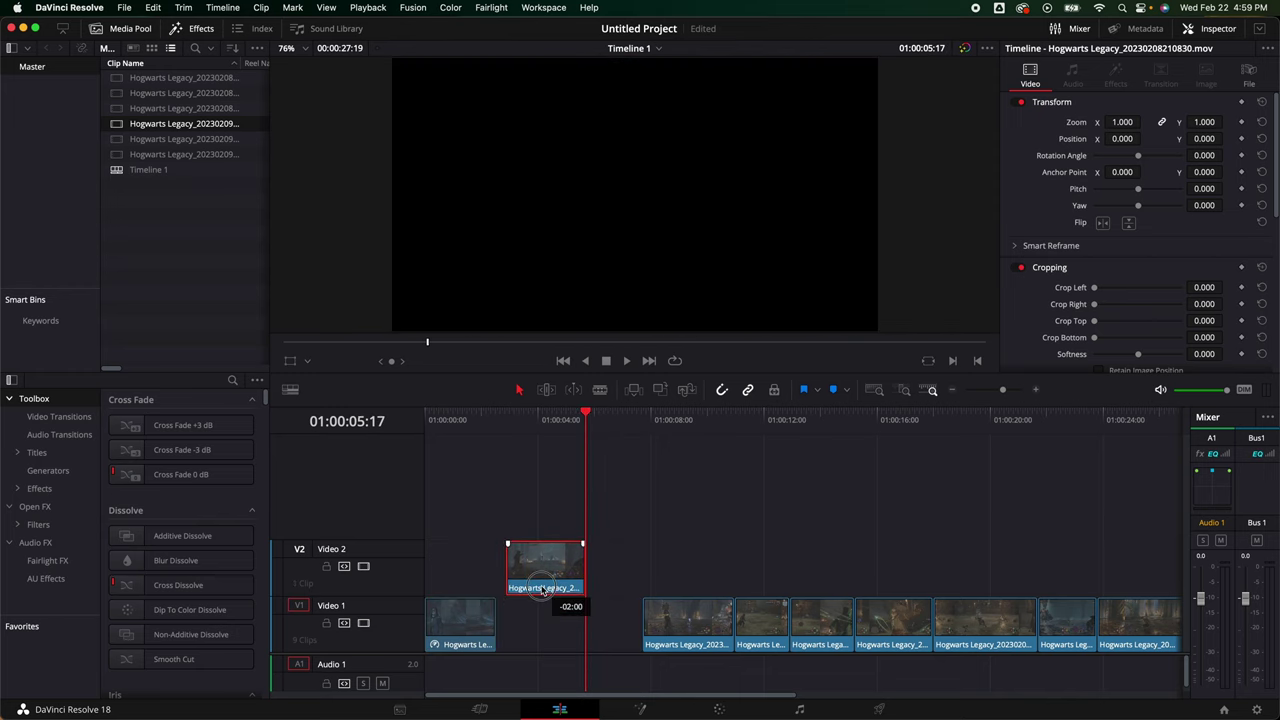
{"action": "right_click", "coordinate": [547, 571]}
{"action": "left_click", "coordinate": [622, 403]}
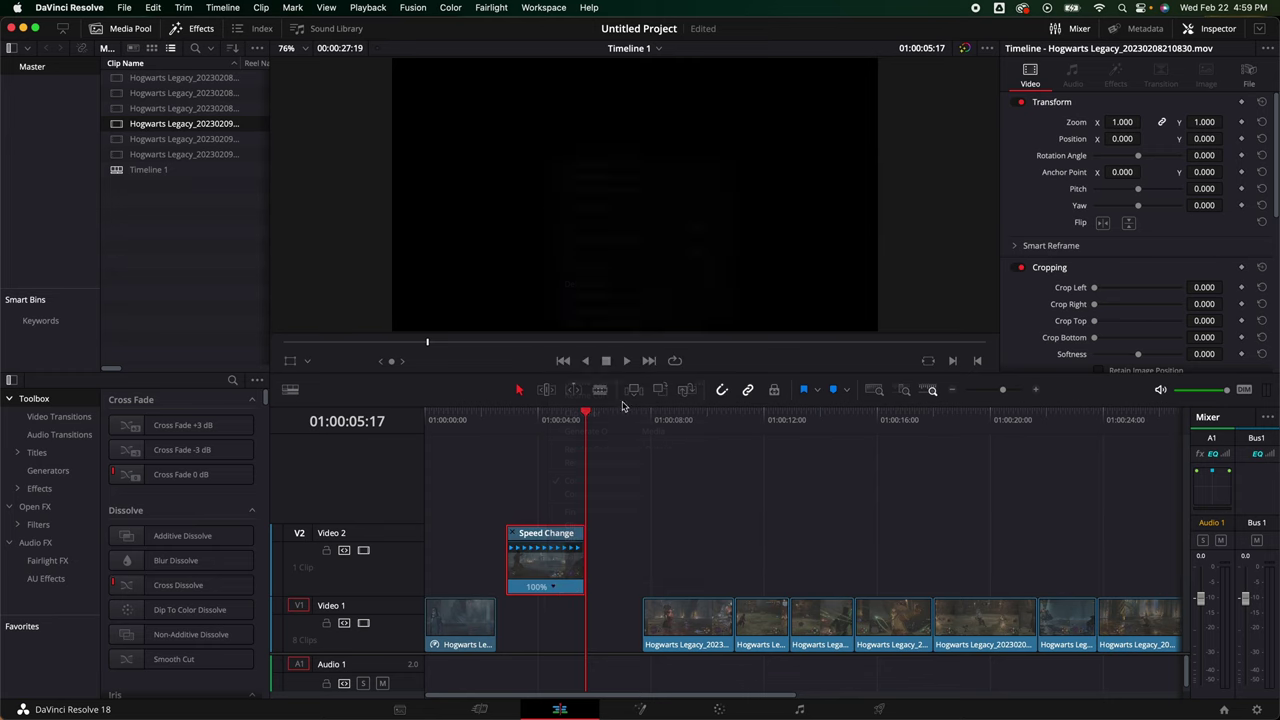
{"action": "left_click_drag", "start_coordinate": [526, 423], "coordinate": [545, 425]}
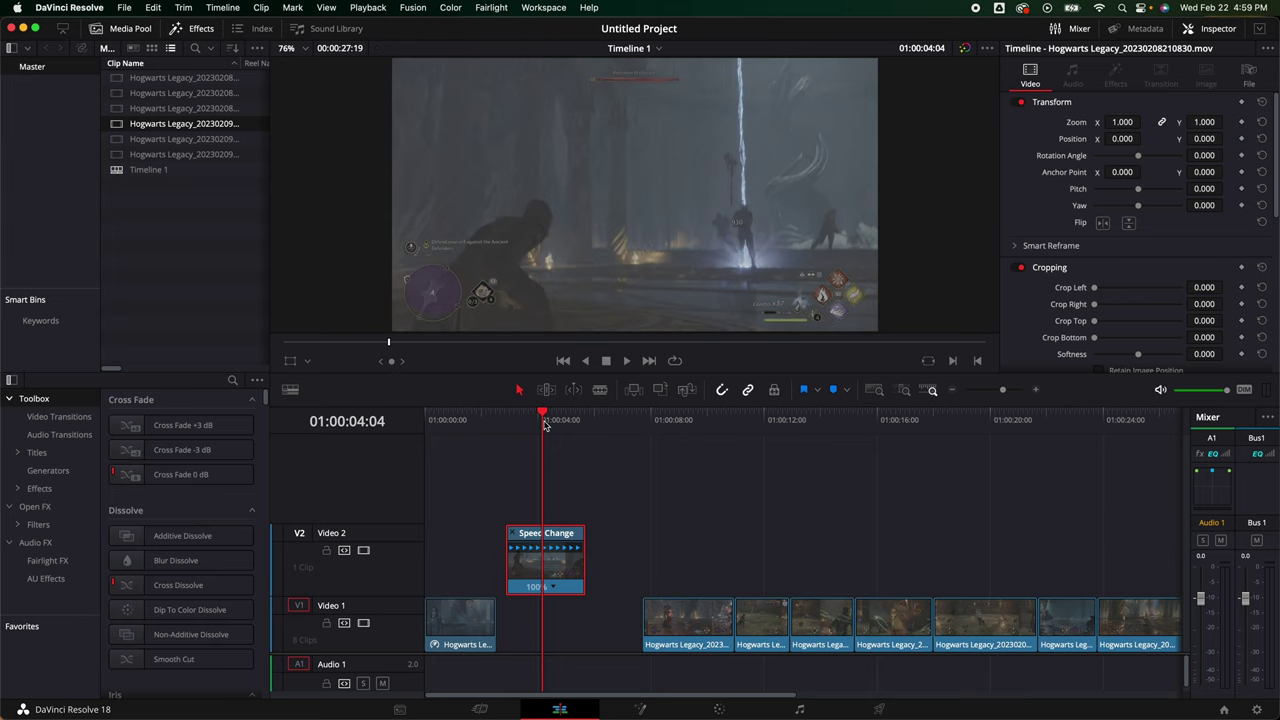
{"action": "left_click", "coordinate": [553, 590]}
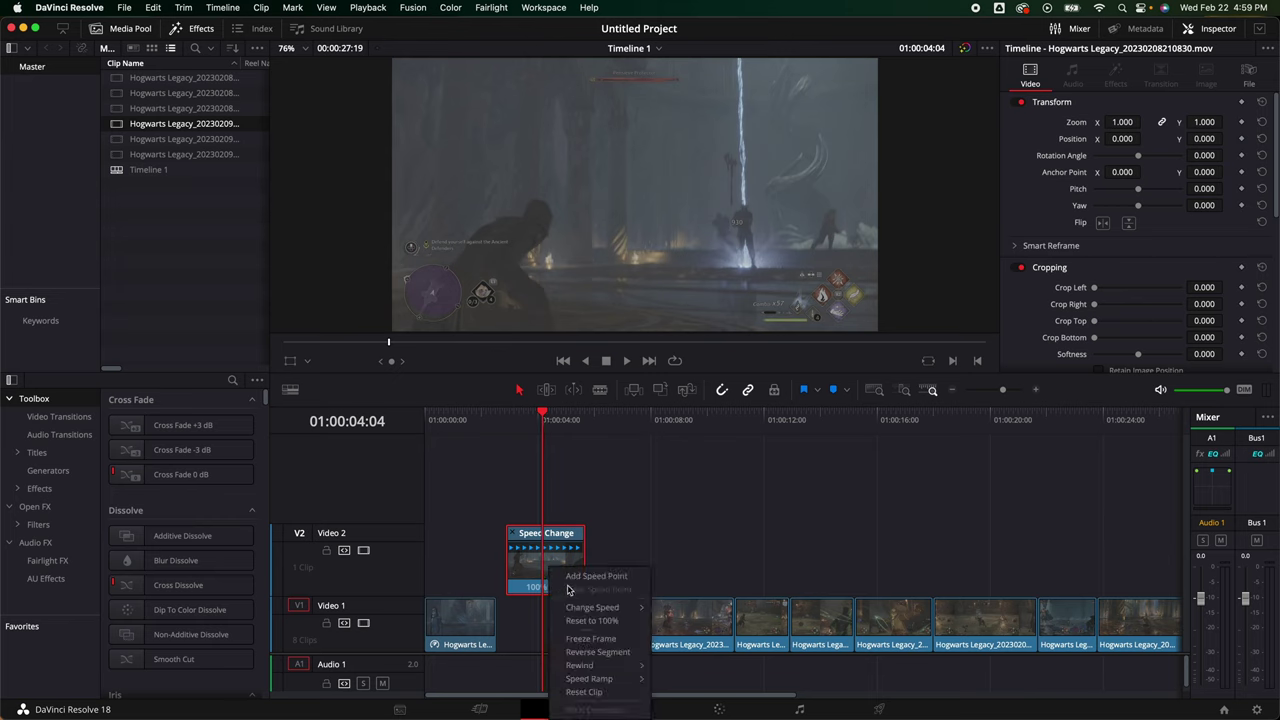
{"action": "left_click", "coordinate": [537, 596]}
- Set the first section to 200% and the later section to 50%, then nudge the clip earlier
{"action": "left_click", "coordinate": [531, 591]}
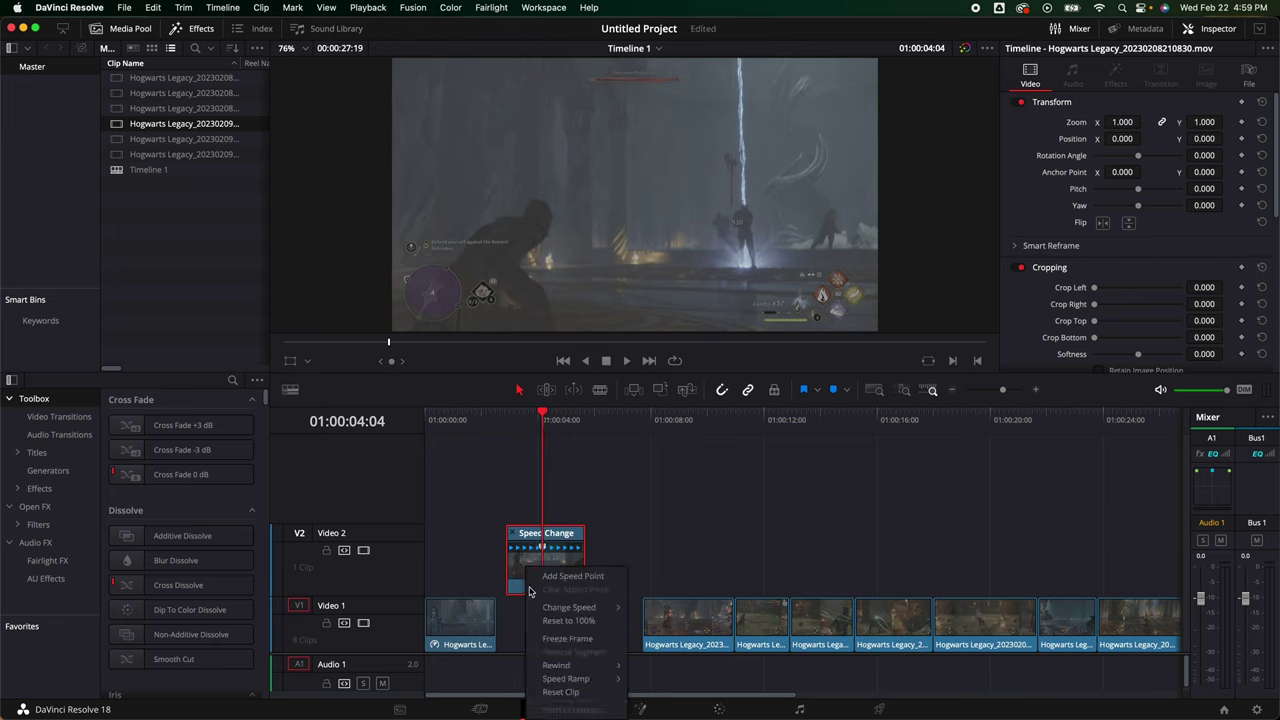
{"action": "mouse_move", "coordinate": [552, 612]}
{"action": "left_click", "coordinate": [652, 684]}
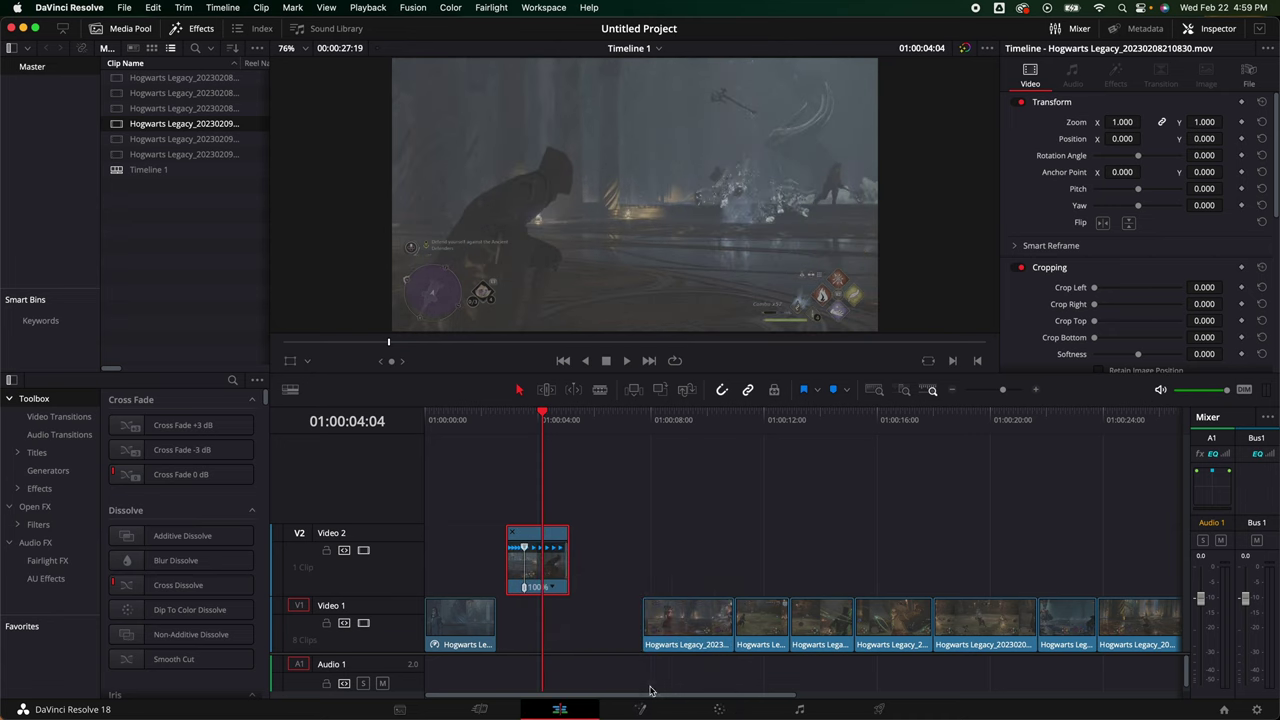
{"action": "left_click", "coordinate": [553, 592]}
{"action": "mouse_move", "coordinate": [585, 612]}
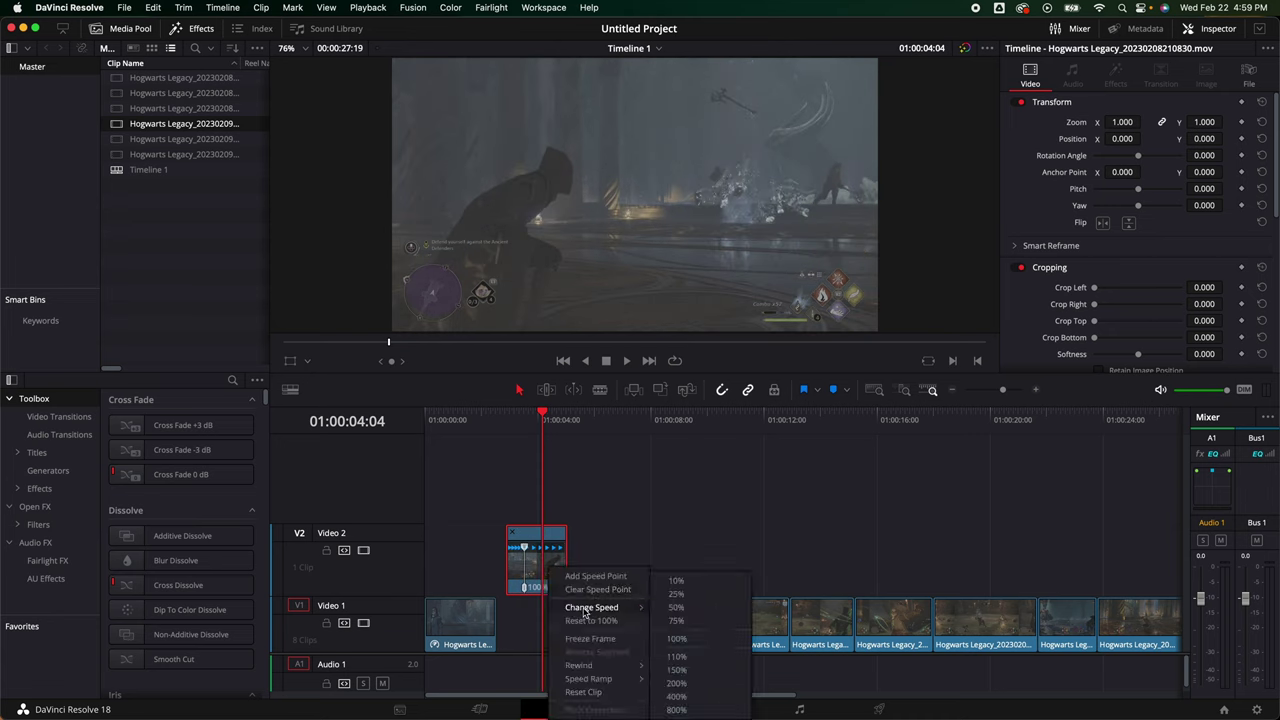
{"action": "left_click", "coordinate": [676, 607]}
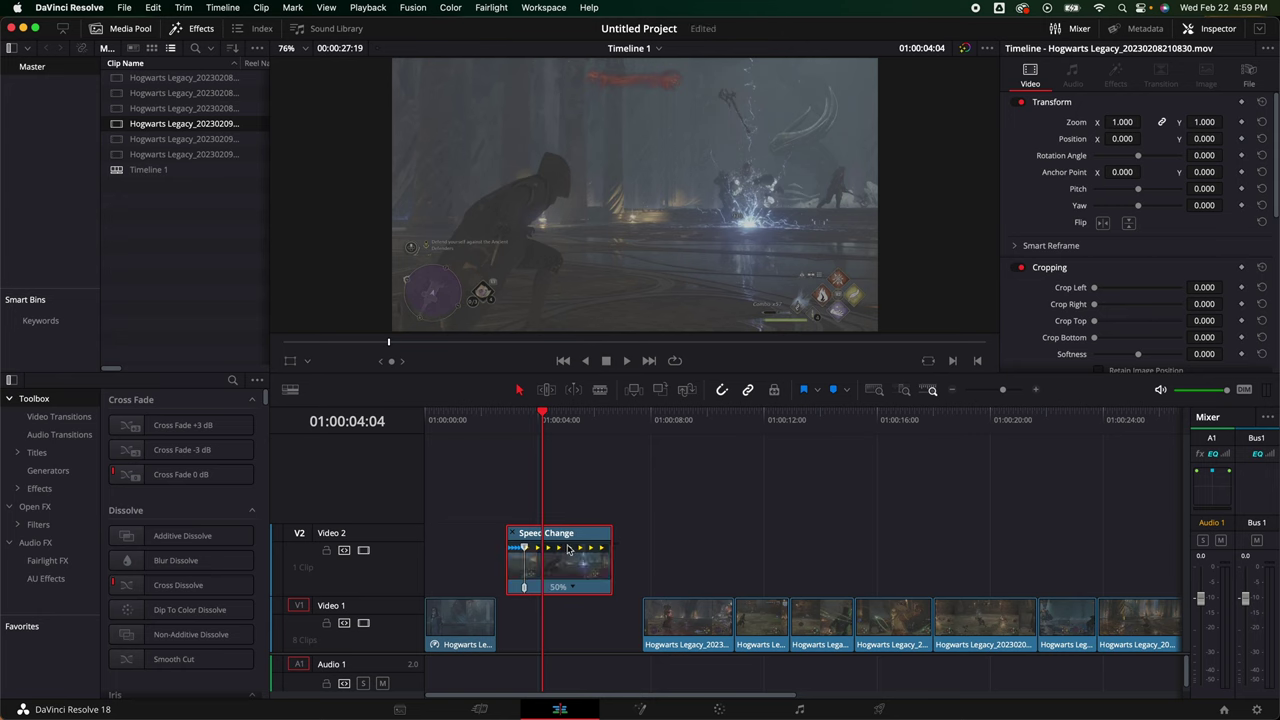
{"action": "key", "text": "super+equal"}
{"action": "key", "text": "super+equal"}
{"action": "left_click", "coordinate": [686, 587]}
{"action": "mouse_move", "coordinate": [755, 608]}
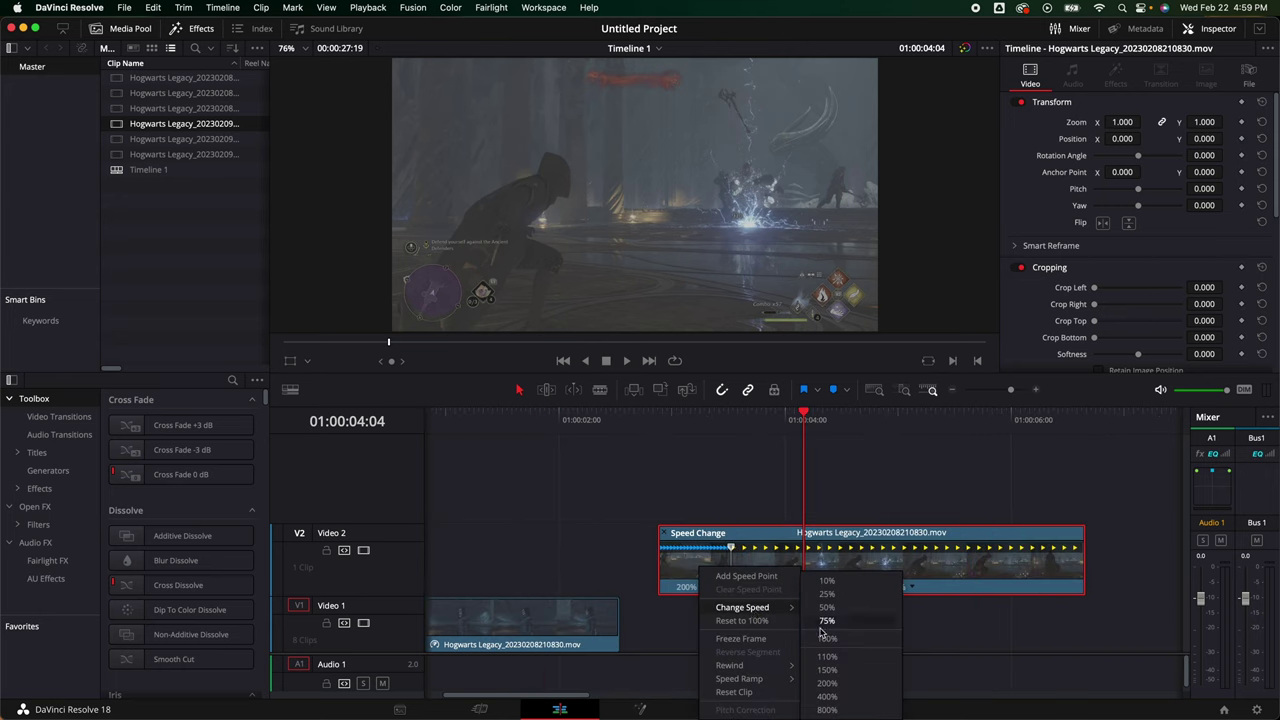
{"action": "left_click", "coordinate": [827, 607]}
{"action": "left_click_drag", "start_coordinate": [738, 578], "coordinate": [702, 579]}
- Smooth the Video 2 clip's Retime Speed keyframe with bezier easing and play the ramp from 01:00:01:11
{"action": "right_click", "coordinate": [856, 574]}
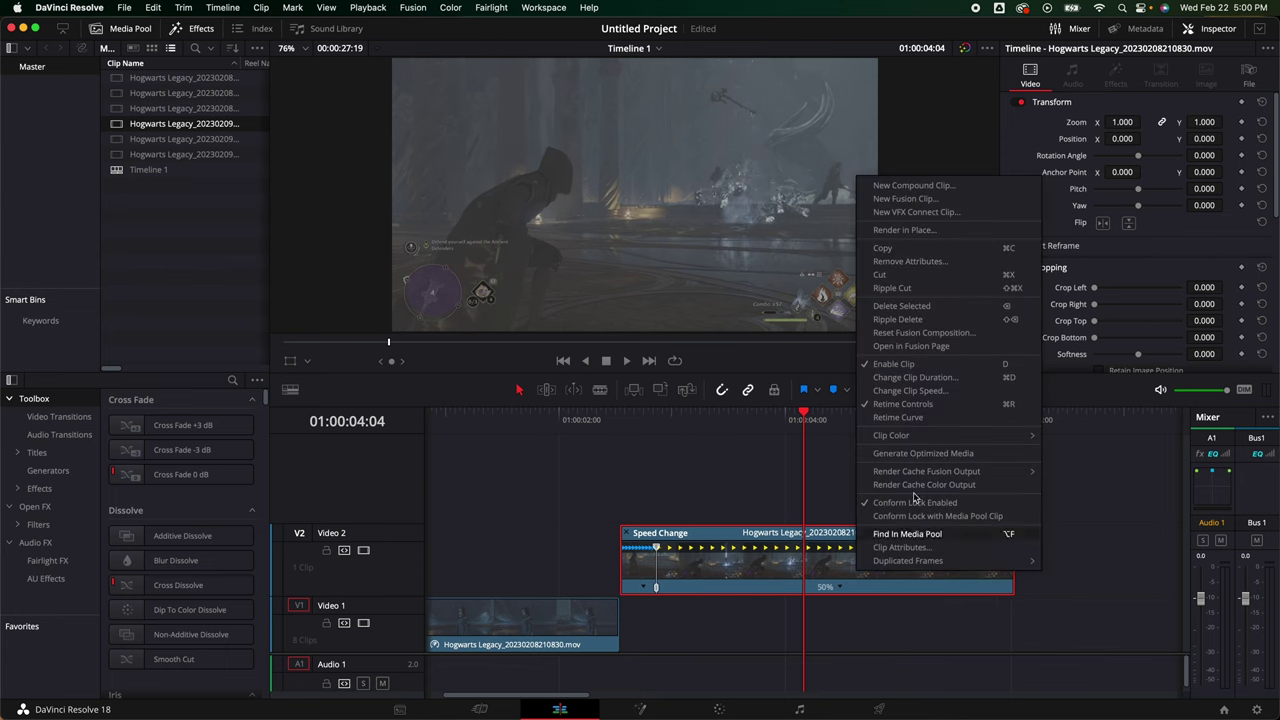
{"action": "left_click", "coordinate": [900, 418]}
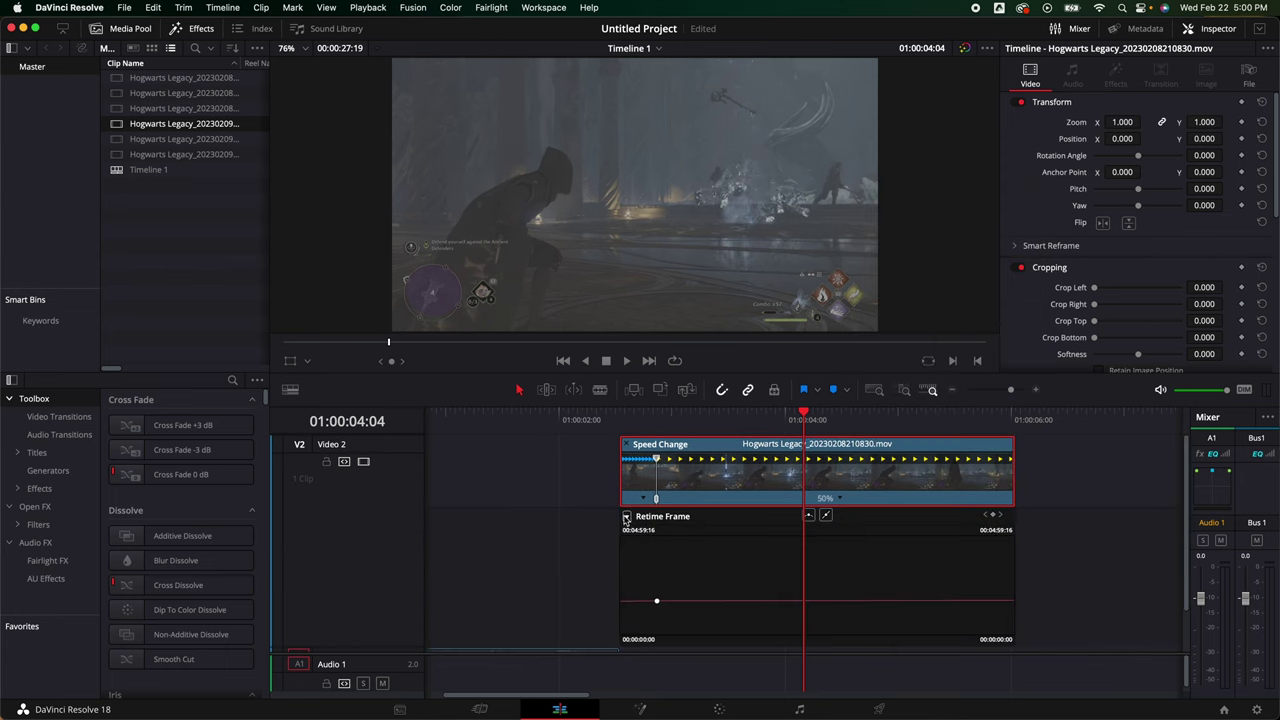
{"action": "left_click", "coordinate": [626, 517]}
{"action": "left_click", "coordinate": [634, 692]}
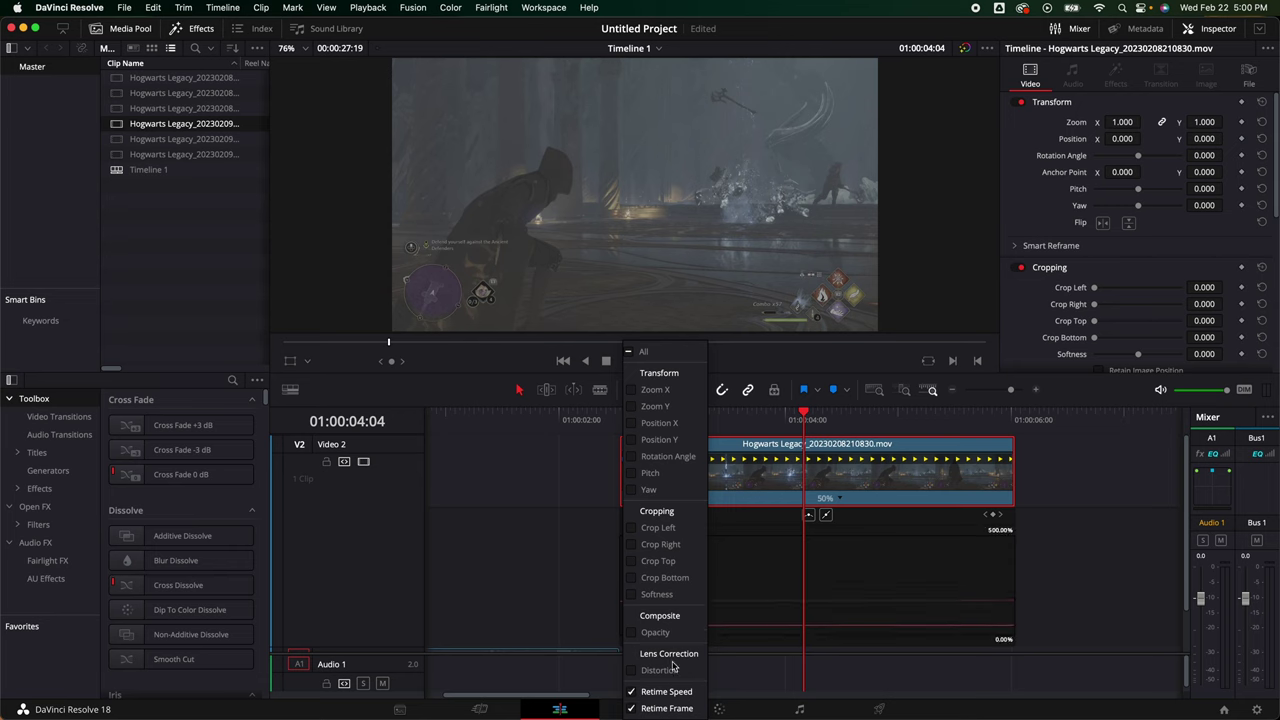
{"action": "left_click", "coordinate": [770, 572]}
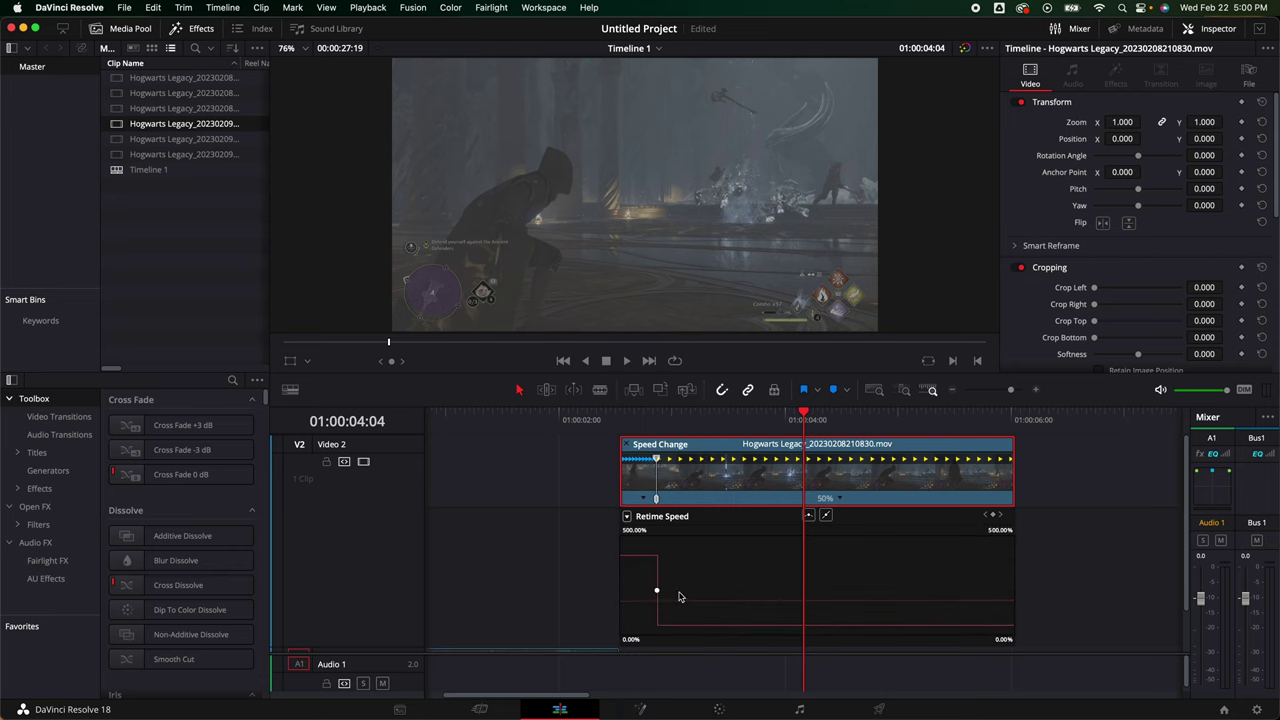
{"action": "left_click", "coordinate": [810, 515]}
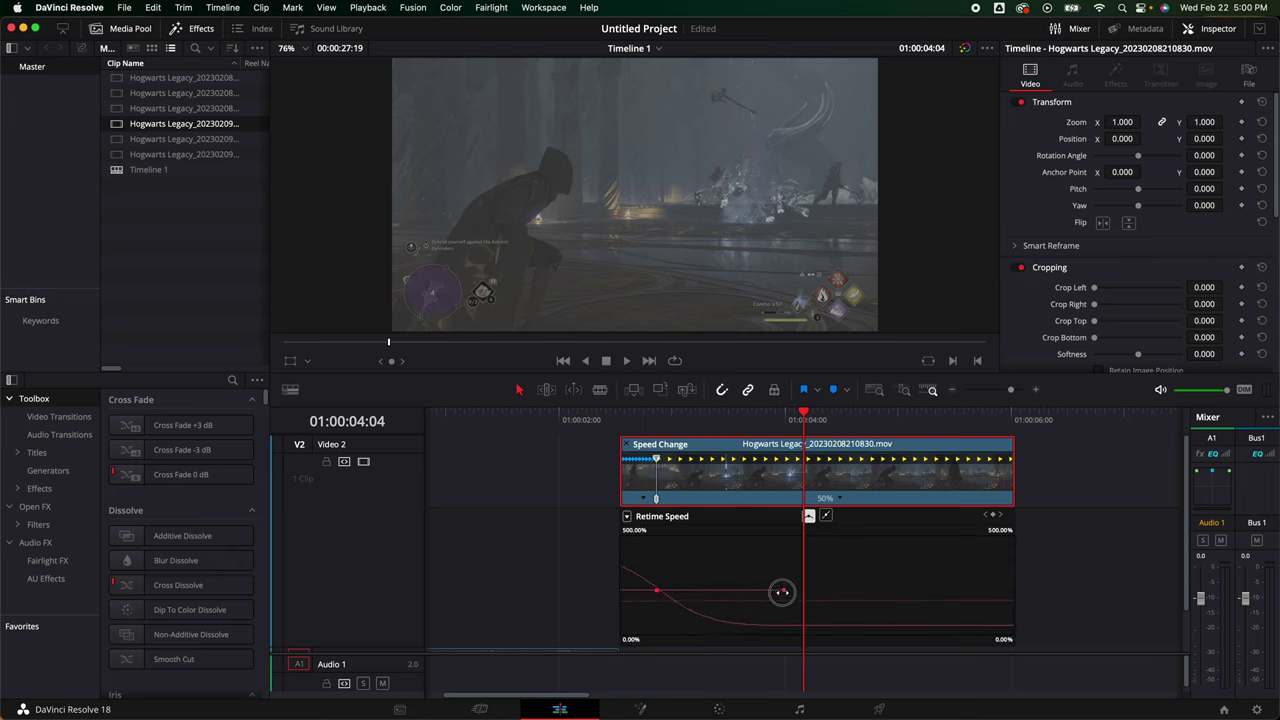
{"action": "left_click_drag", "start_coordinate": [781, 592], "coordinate": [697, 596]}
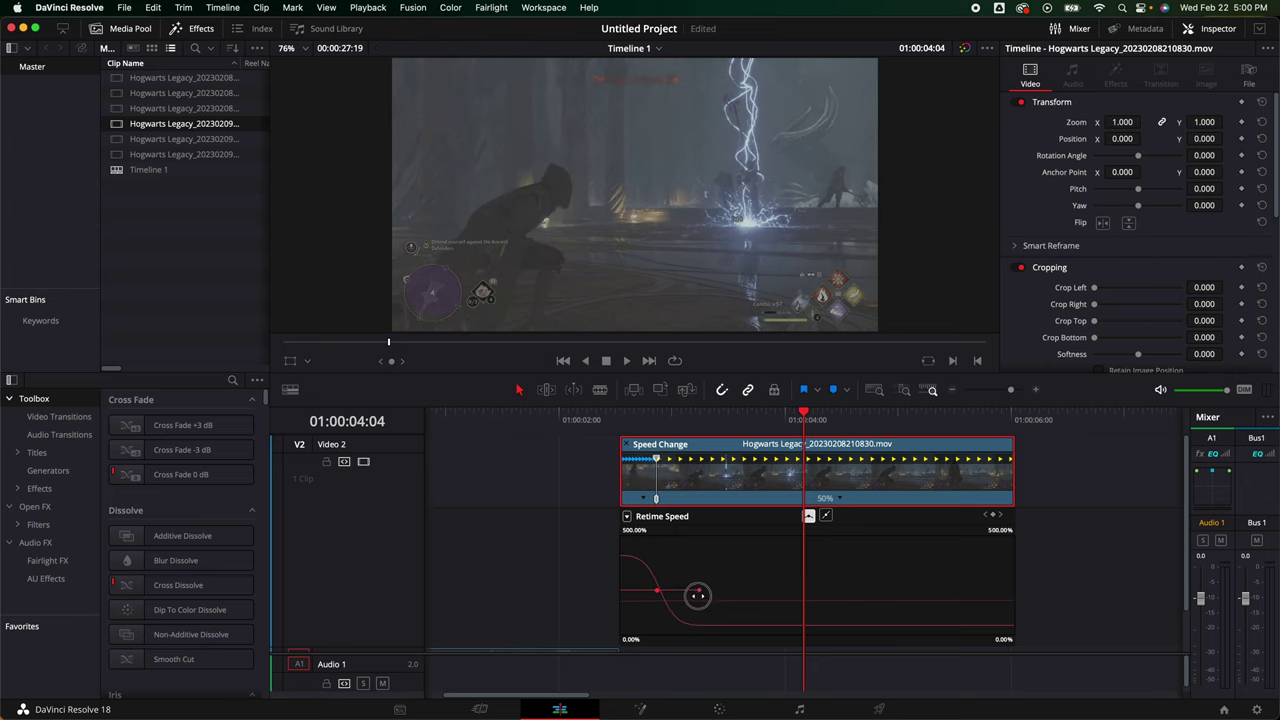
{"action": "left_click", "coordinate": [497, 420]}
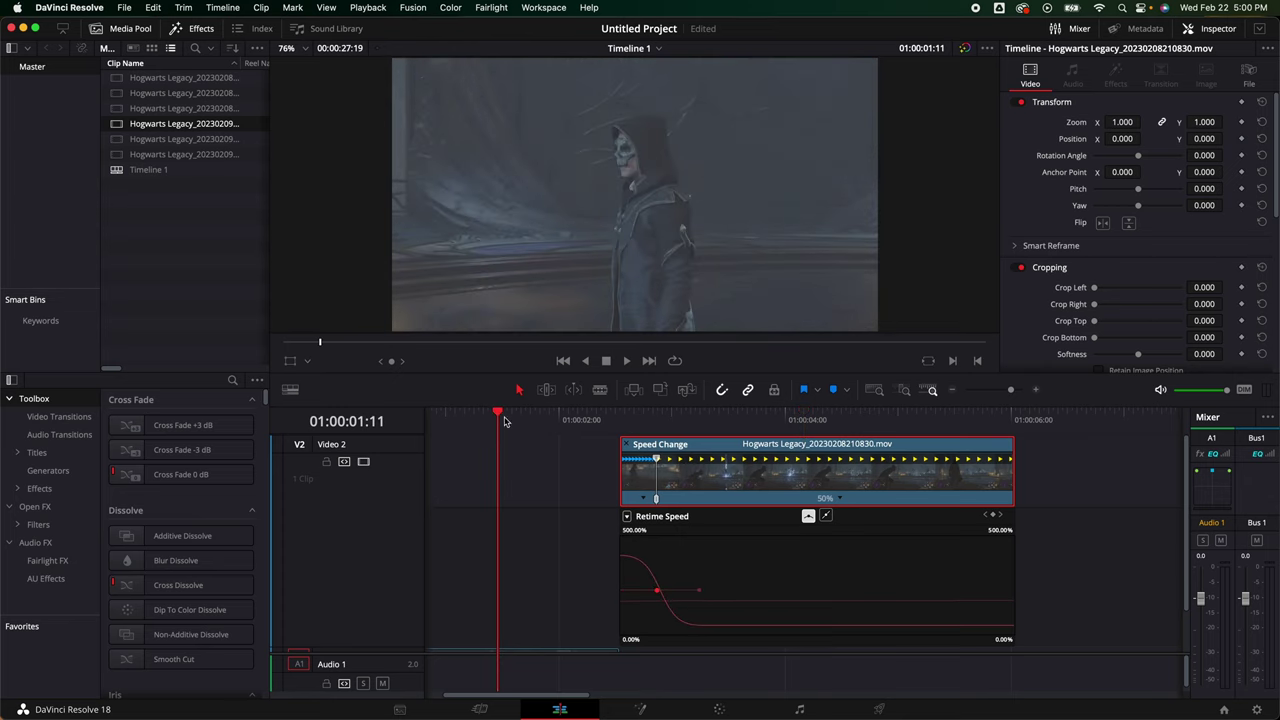
{"action": "key", "text": "space"}
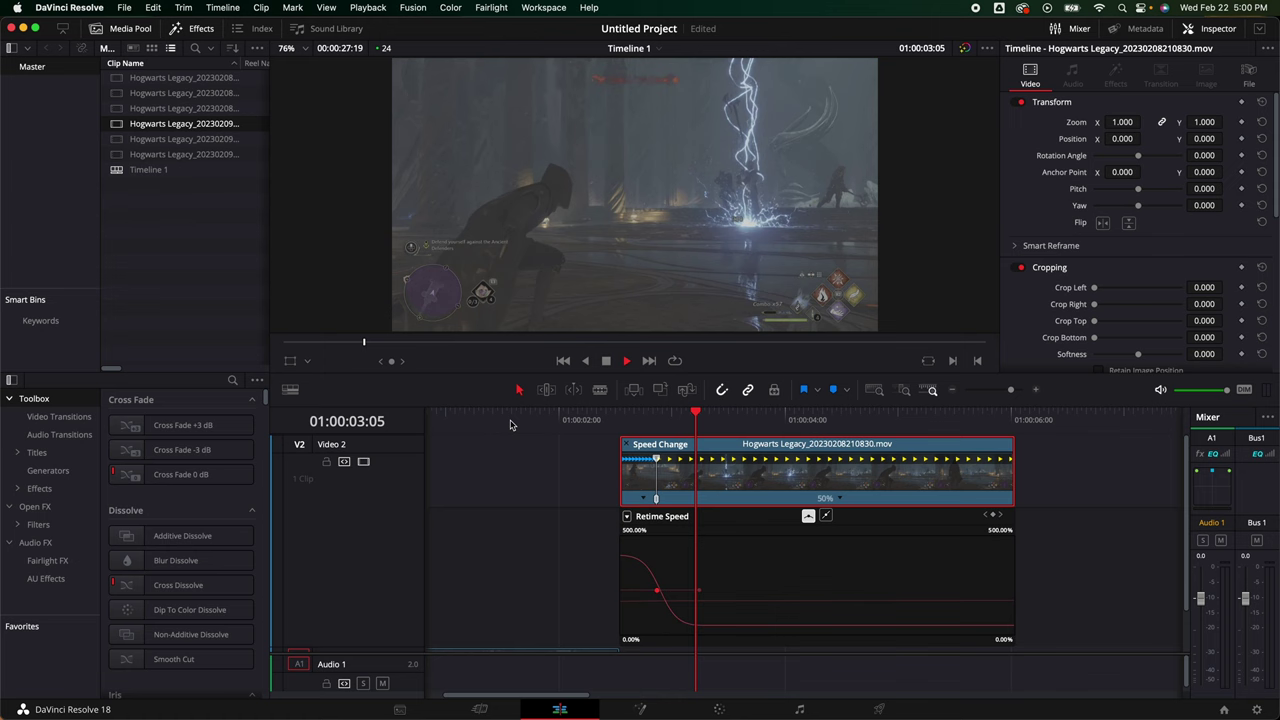
- Trim the Video 2 clip's start and slide it left to the playhead at 01:00:03:17
{"action": "key", "text": "space"}
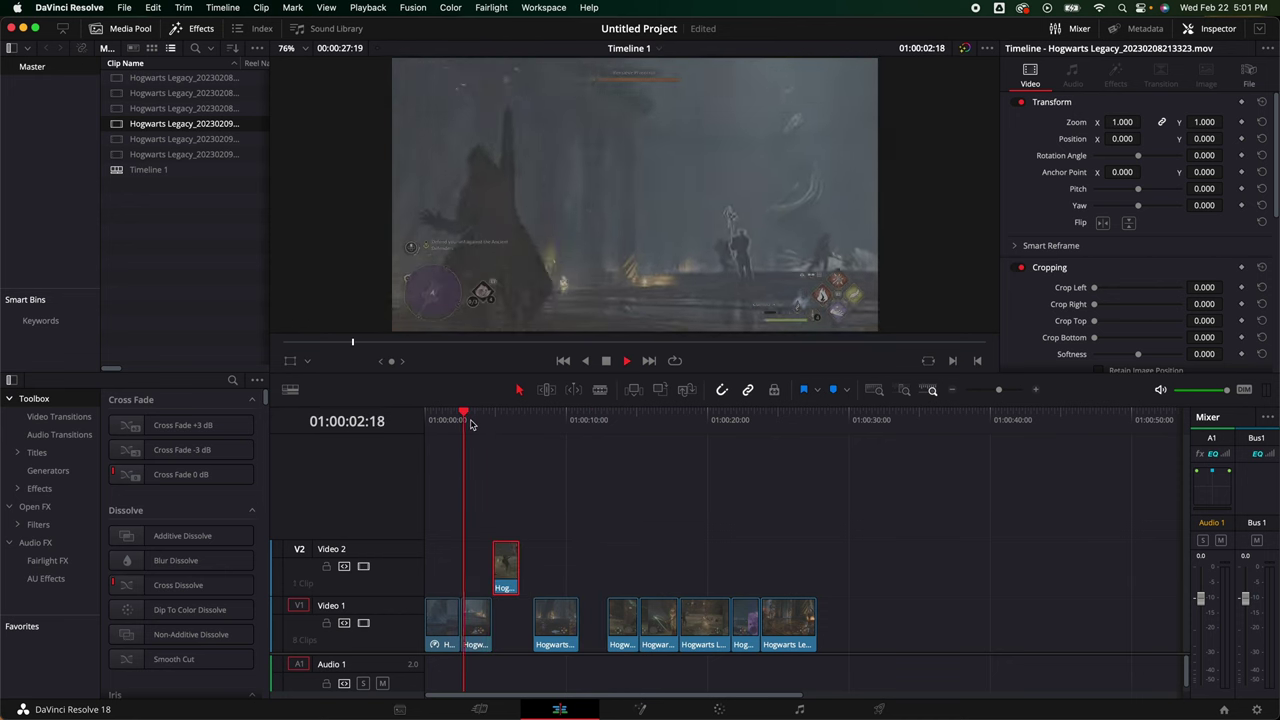
{"action": "key", "text": "space"}
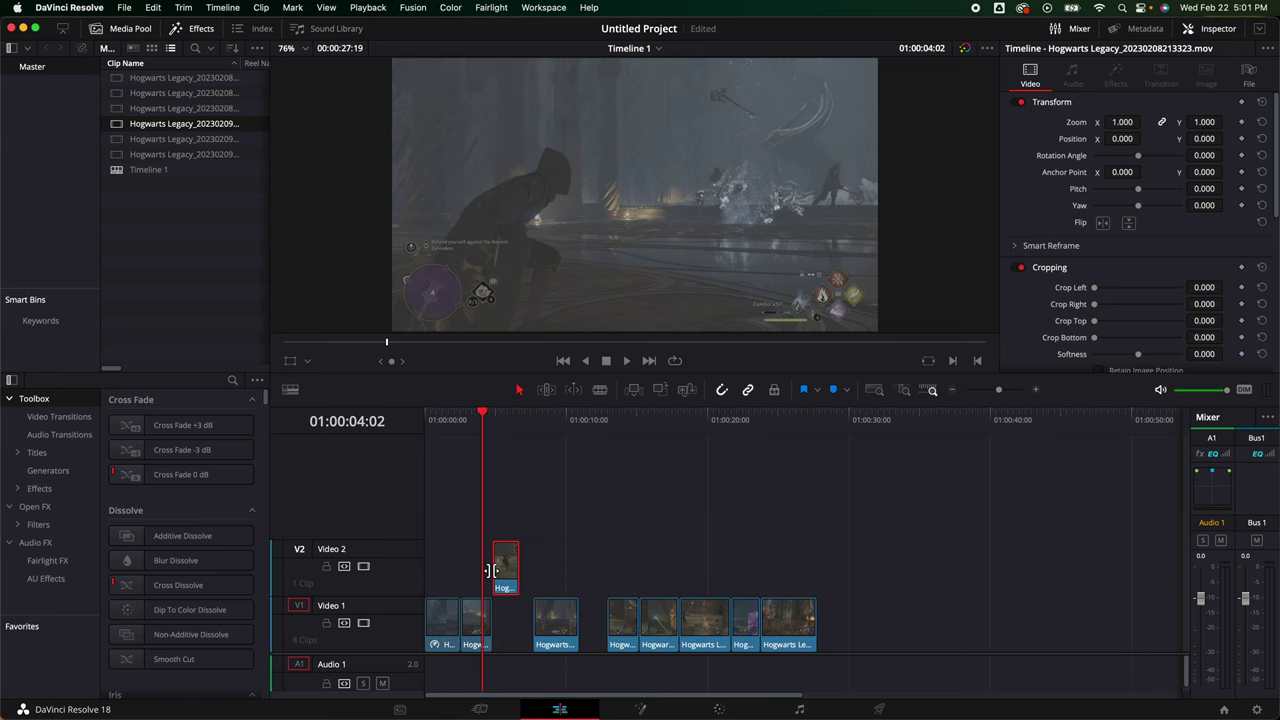
{"action": "left_click_drag", "start_coordinate": [504, 582], "coordinate": [500, 583]}
{"action": "key", "text": "space"}
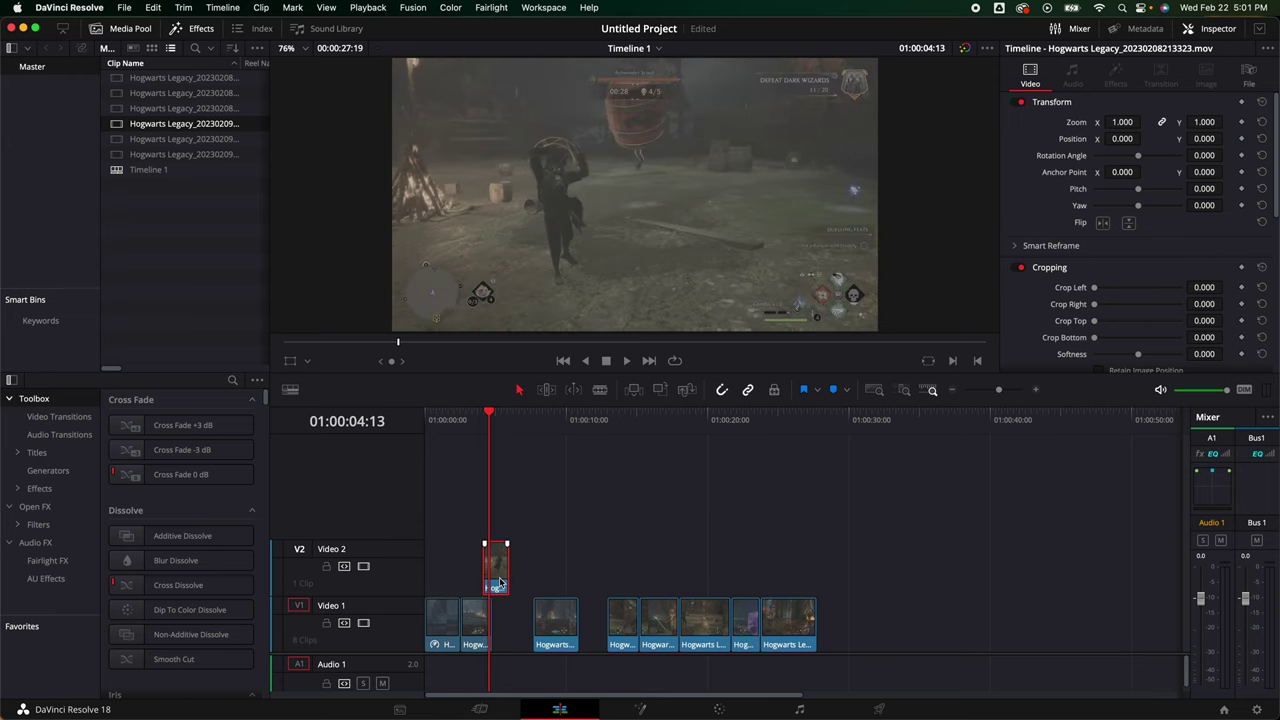
{"action": "key", "text": "Left"}
{"action": "key", "text": "Left"}
{"action": "key", "text": "Left"}
{"action": "key", "text": "Left"}
{"action": "key", "text": "Left"}
{"action": "key", "text": "Left"}
{"action": "key", "text": "Left"}
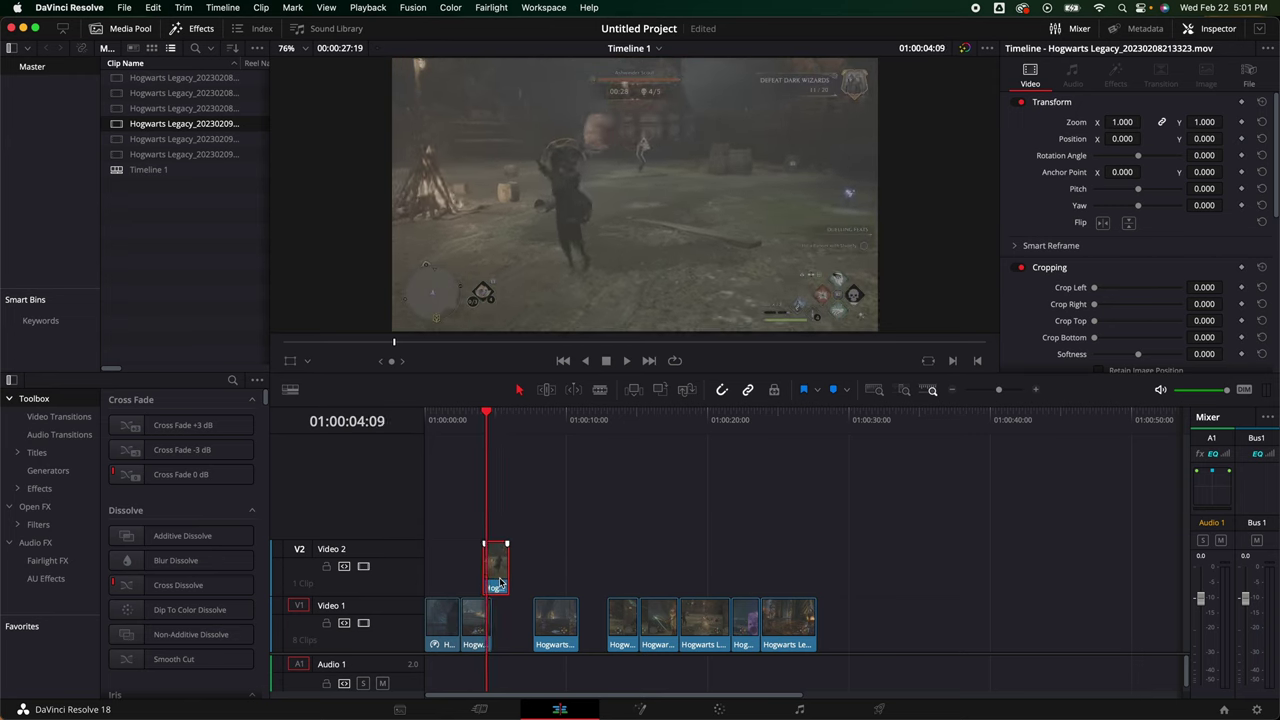
{"action": "key", "text": "super+equal"}
{"action": "key", "text": "super+equal"}
{"action": "key", "text": "super+equal"}
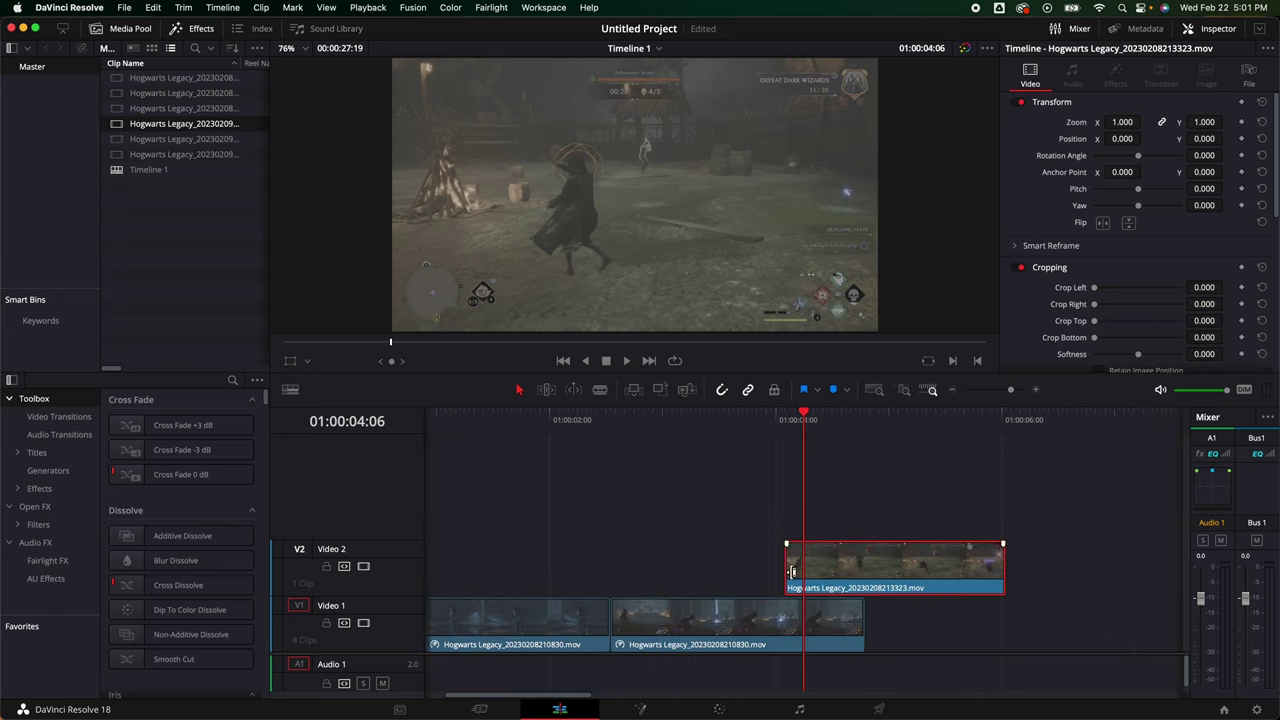
{"action": "left_click_drag", "start_coordinate": [791, 571], "coordinate": [805, 571]}
{"action": "left_click_drag", "start_coordinate": [690, 415], "coordinate": [776, 430]}
{"action": "left_click", "coordinate": [835, 588]}
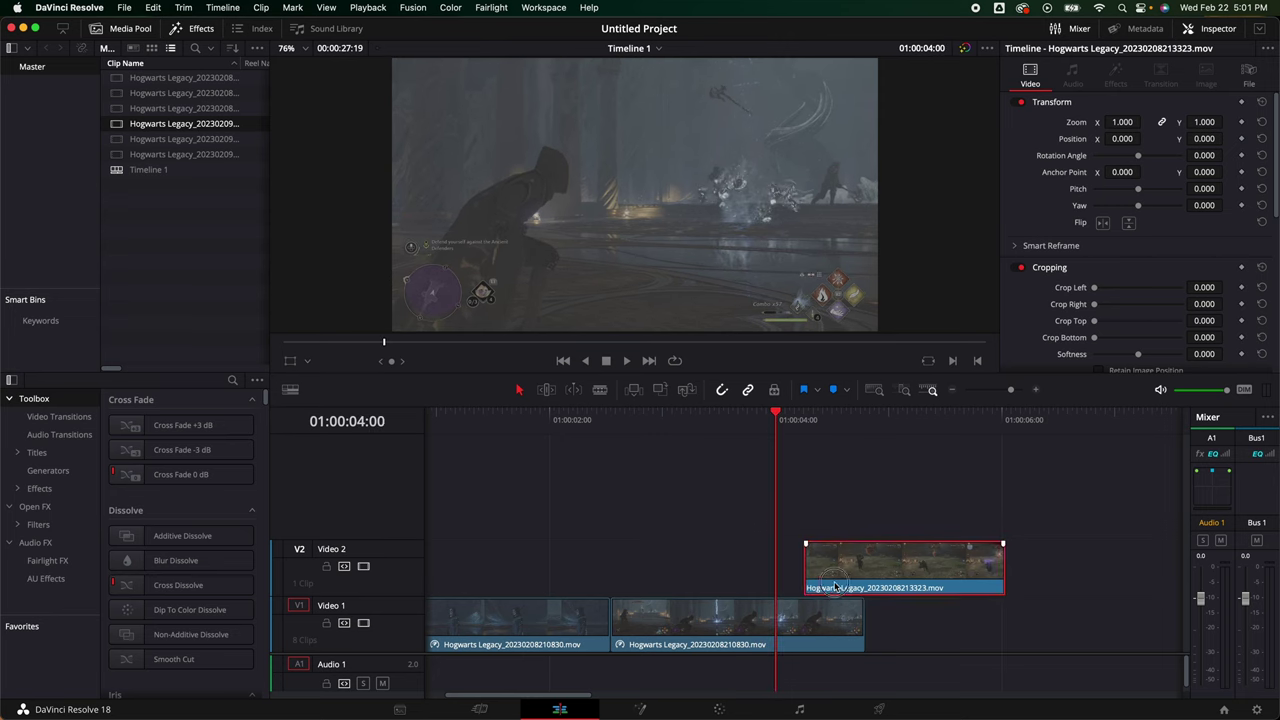
{"action": "left_click_drag", "start_coordinate": [835, 588], "coordinate": [806, 588]}
- Trim the Video 2 clip's end to 01:00:05:15 and scrub through the later footage
{"action": "left_click", "coordinate": [491, 415]}
{"action": "key", "text": "space"}
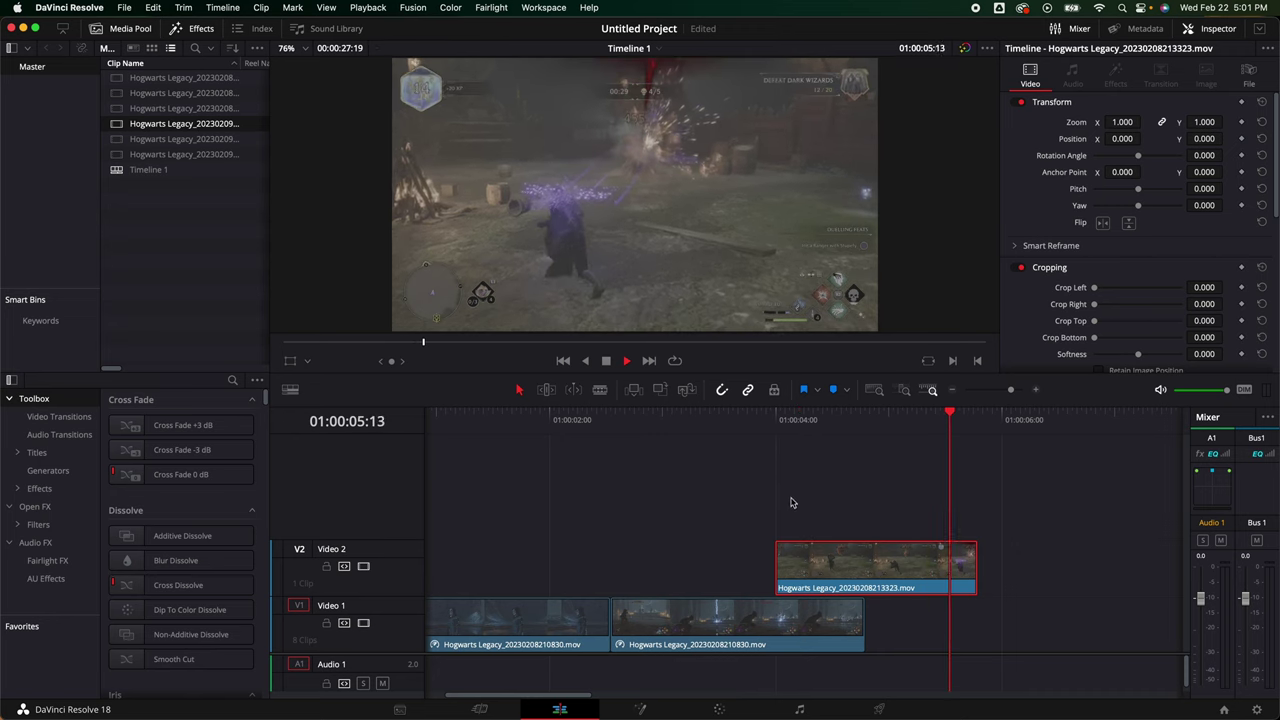
{"action": "key", "text": "space"}
{"action": "left_click_drag", "start_coordinate": [973, 583], "coordinate": [957, 586]}
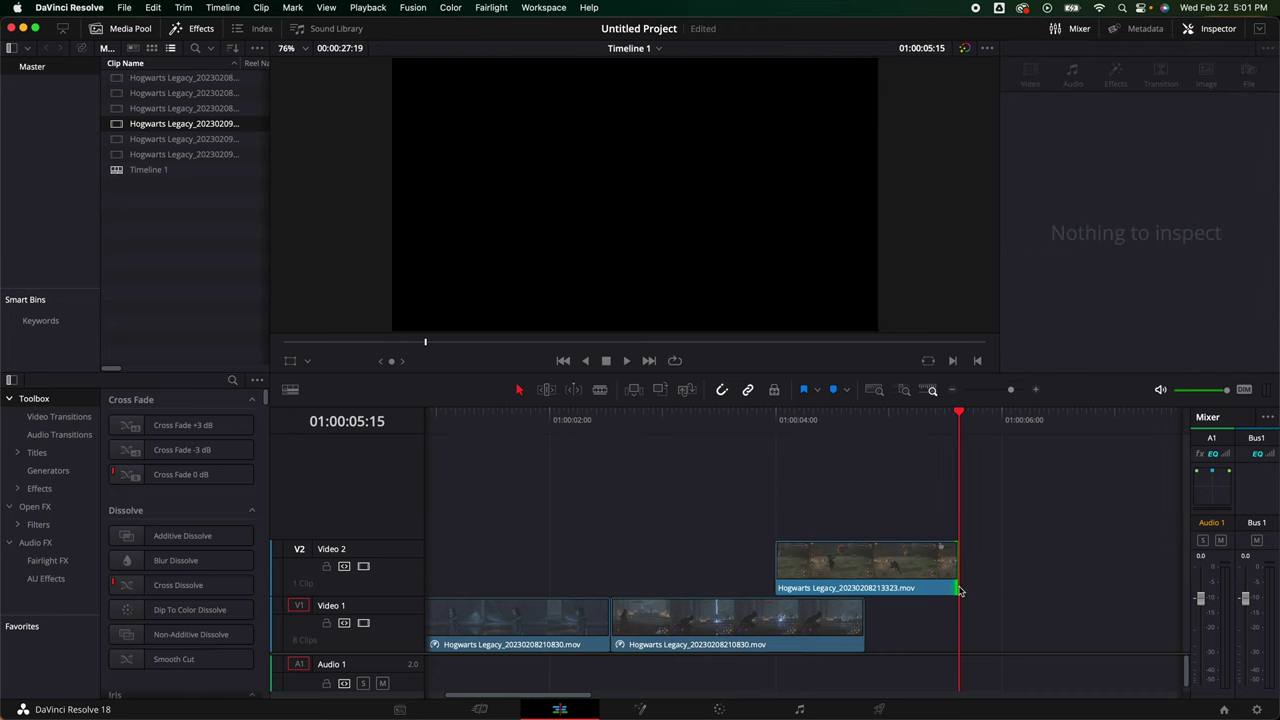
{"action": "scroll", "coordinate": [805, 463], "scroll_direction": "down", "scroll_amount": 5}
{"action": "left_click_drag", "start_coordinate": [670, 428], "coordinate": [830, 441]}
- Lift the Video 1 clip onto Video 2, close the gap, and play back from 01:00:05:15
{"action": "left_click", "coordinate": [826, 604]}
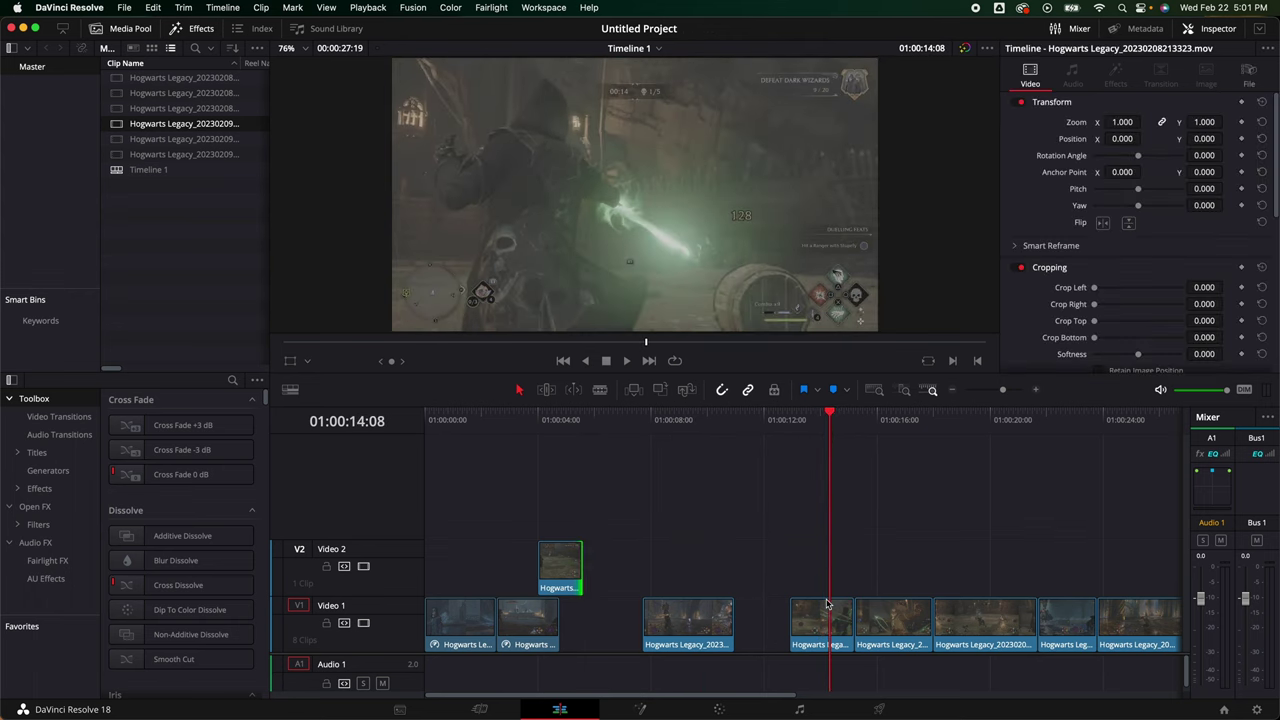
{"action": "left_click_drag", "start_coordinate": [704, 632], "coordinate": [994, 575]}
{"action": "left_click_drag", "start_coordinate": [814, 630], "coordinate": [608, 634]}
{"action": "left_click", "coordinate": [577, 428]}
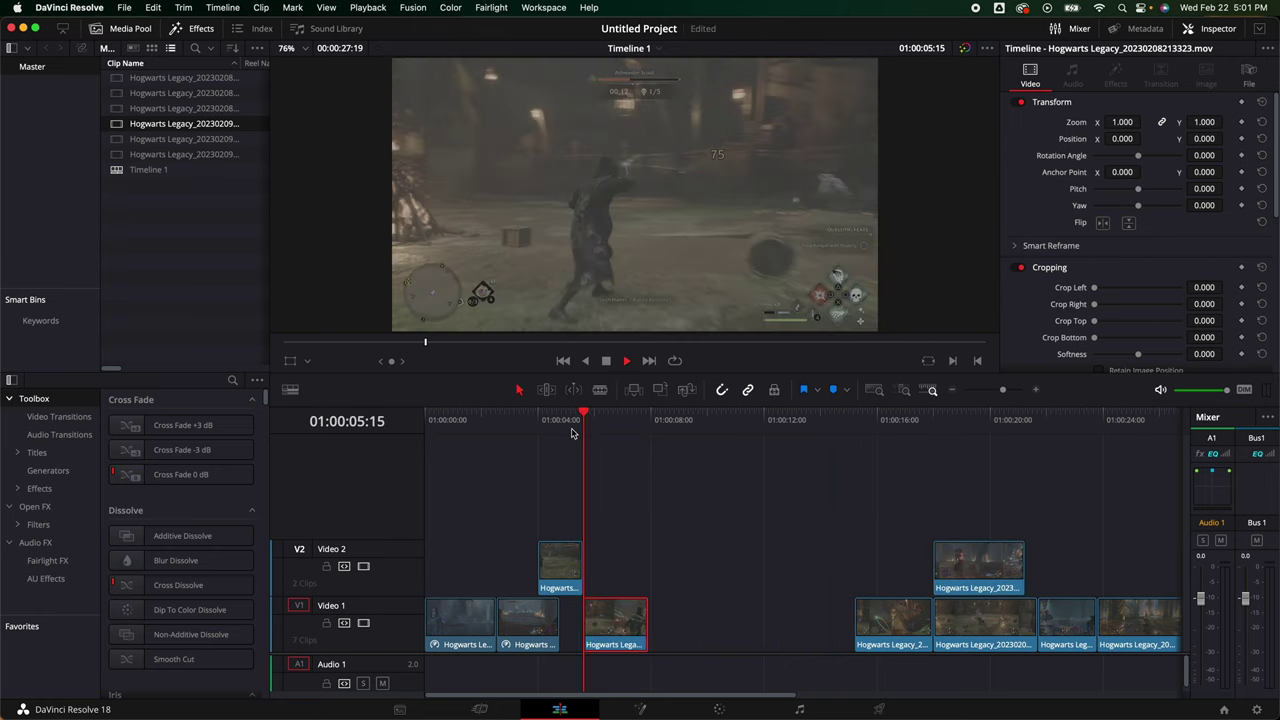
{"action": "key", "text": "space"}
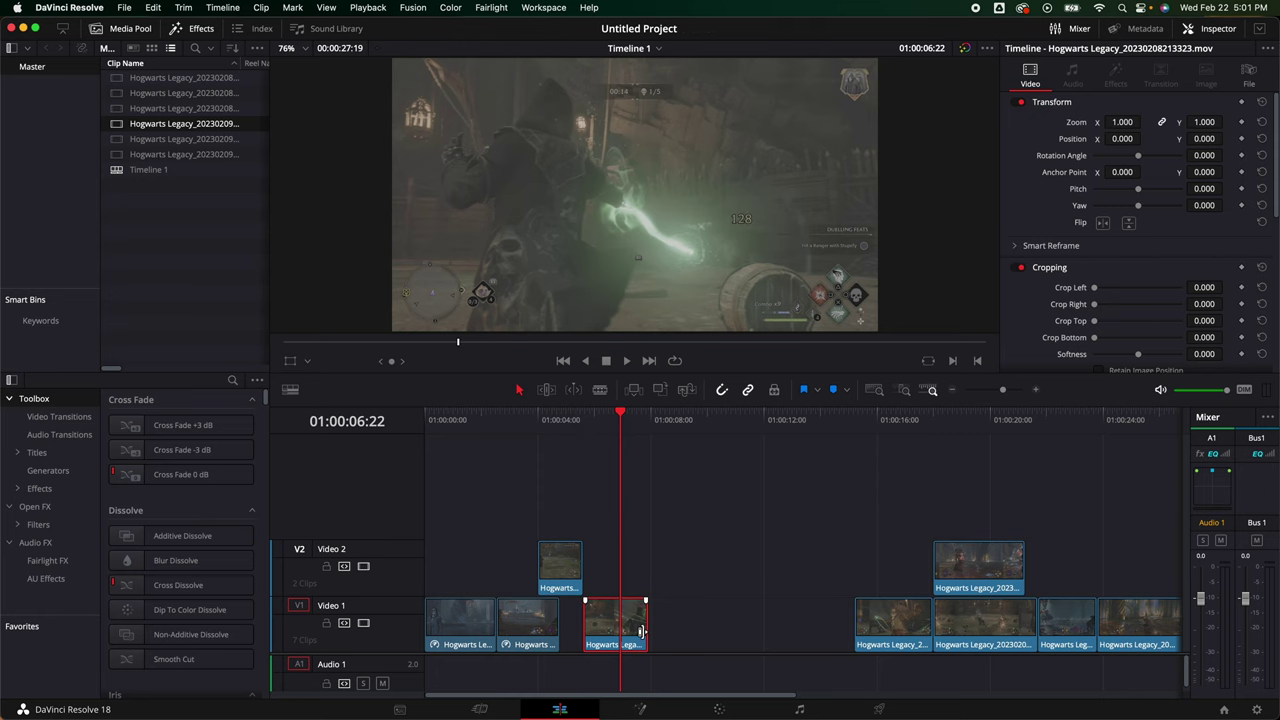
{"action": "scroll", "coordinate": [641, 630], "scroll_direction": "up", "scroll_amount": 4}
- Add a speed point on the moved clip and slow its second segment to 50%
{"action": "right_click", "coordinate": [829, 612]}
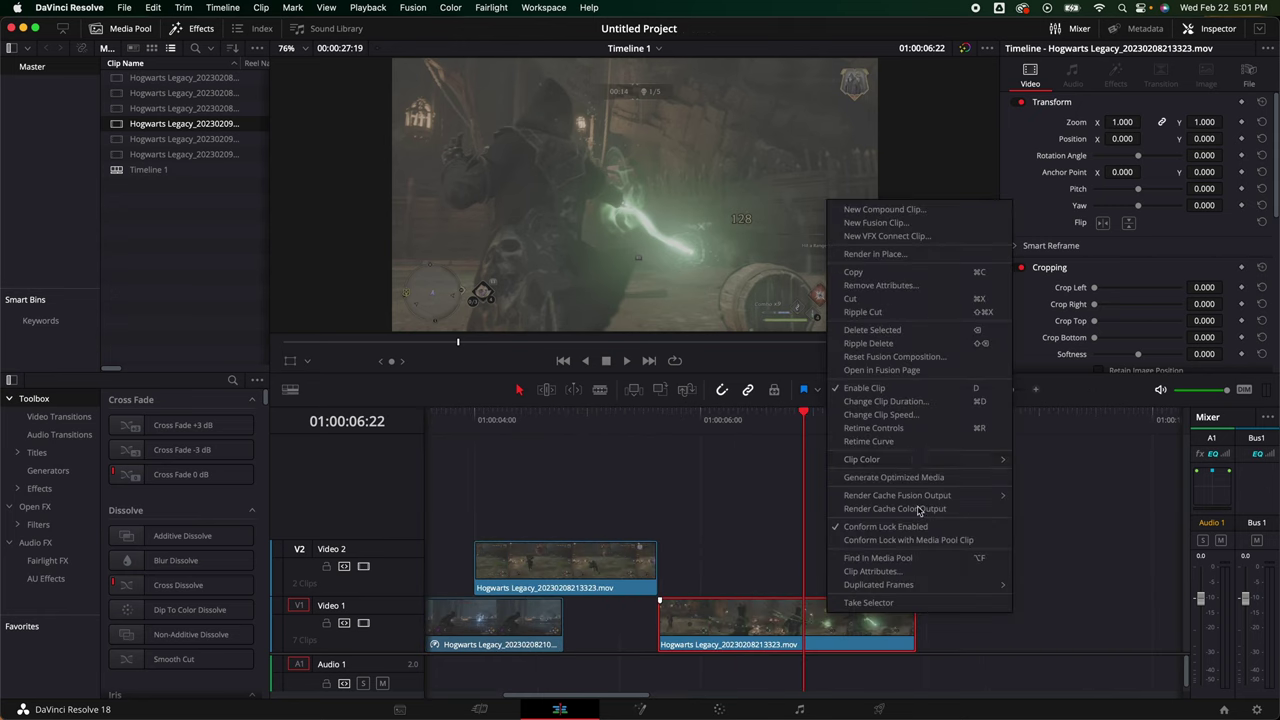
{"action": "left_click", "coordinate": [906, 431]}
{"action": "left_click", "coordinate": [808, 648]}
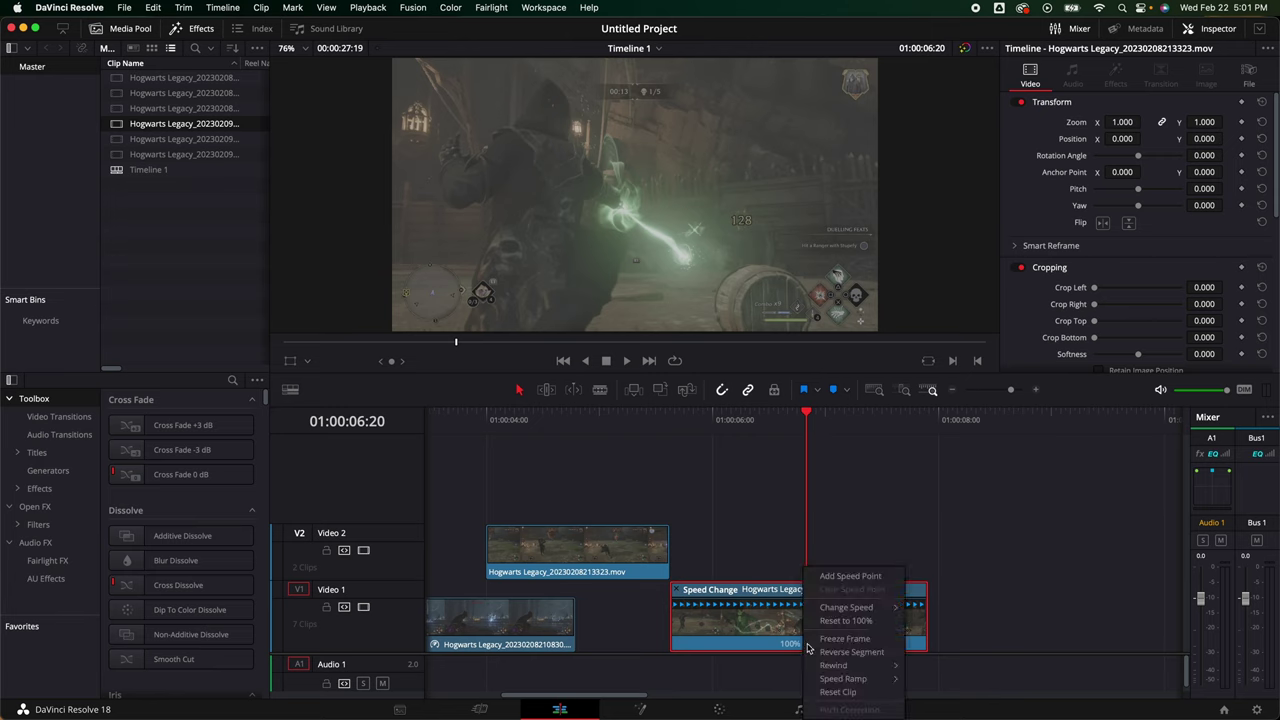
{"action": "left_click", "coordinate": [845, 576]}
{"action": "left_click", "coordinate": [873, 645]}
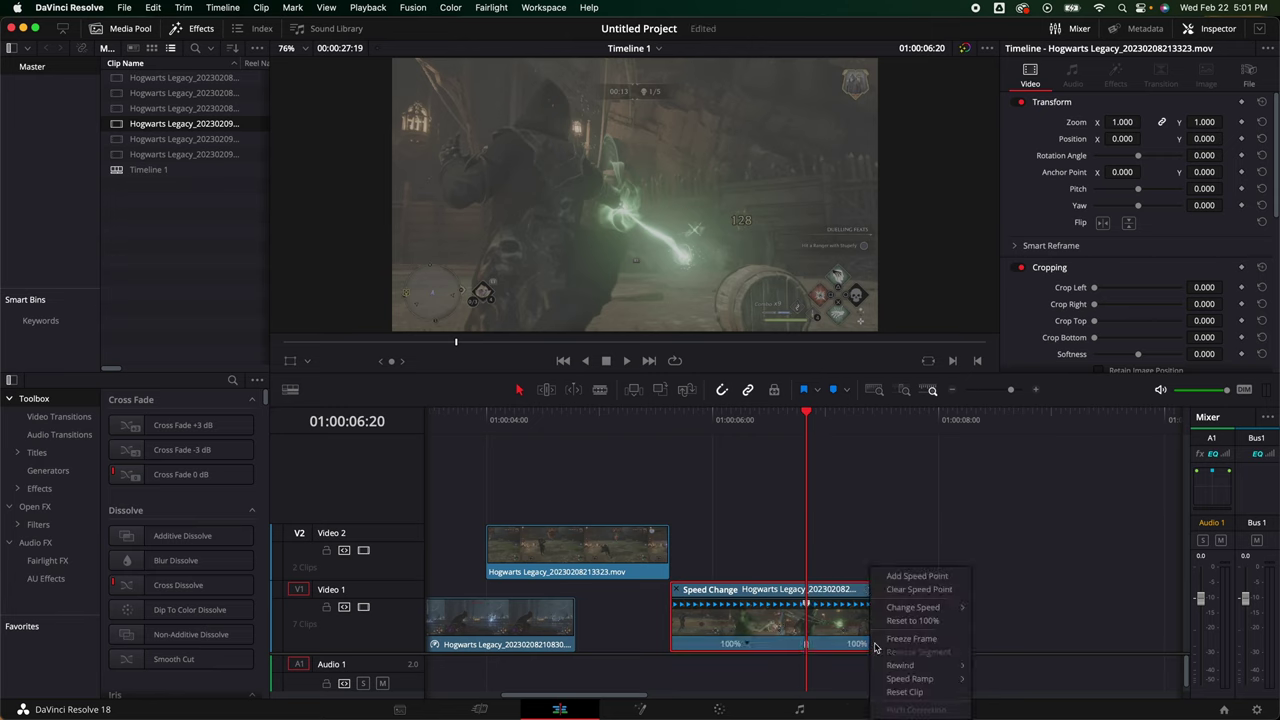
{"action": "mouse_move", "coordinate": [910, 608]}
{"action": "left_click", "coordinate": [1000, 607]}
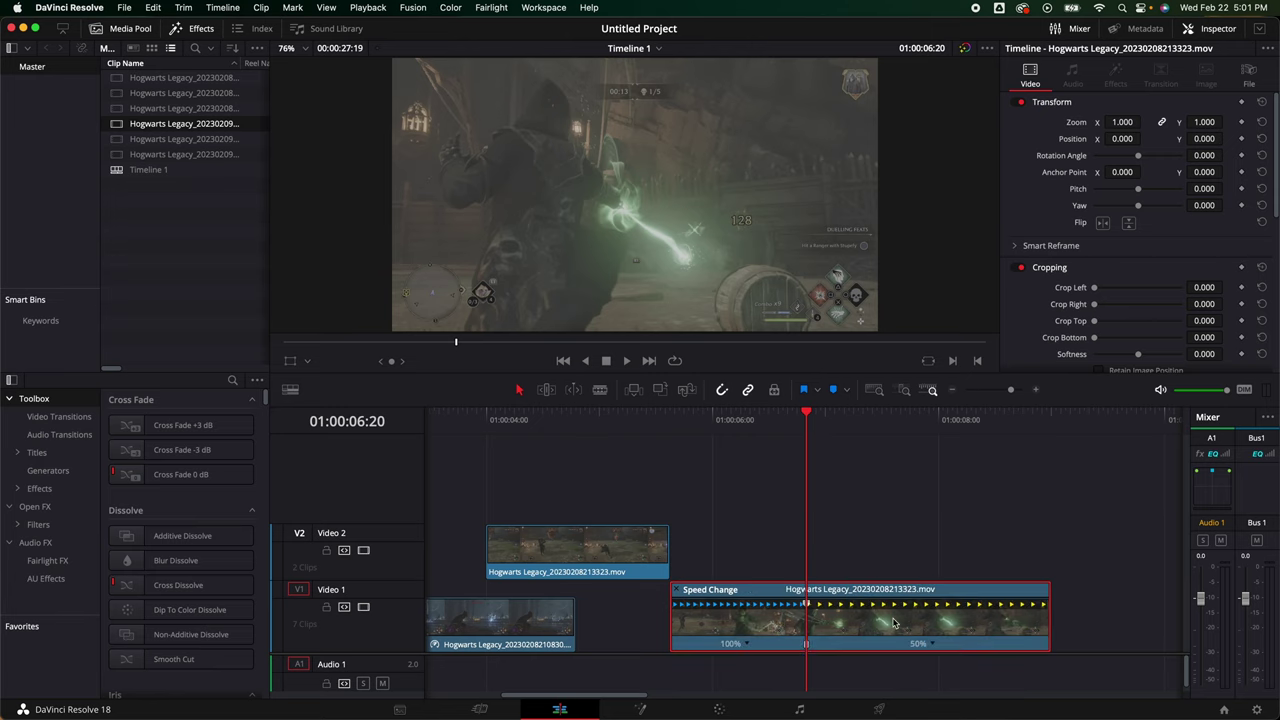
- Show the Retime Speed curve, ease the speed change into a smooth ramp, and play it from 01:00:05:07
{"action": "right_click", "coordinate": [888, 618]}
{"action": "left_click", "coordinate": [930, 465]}
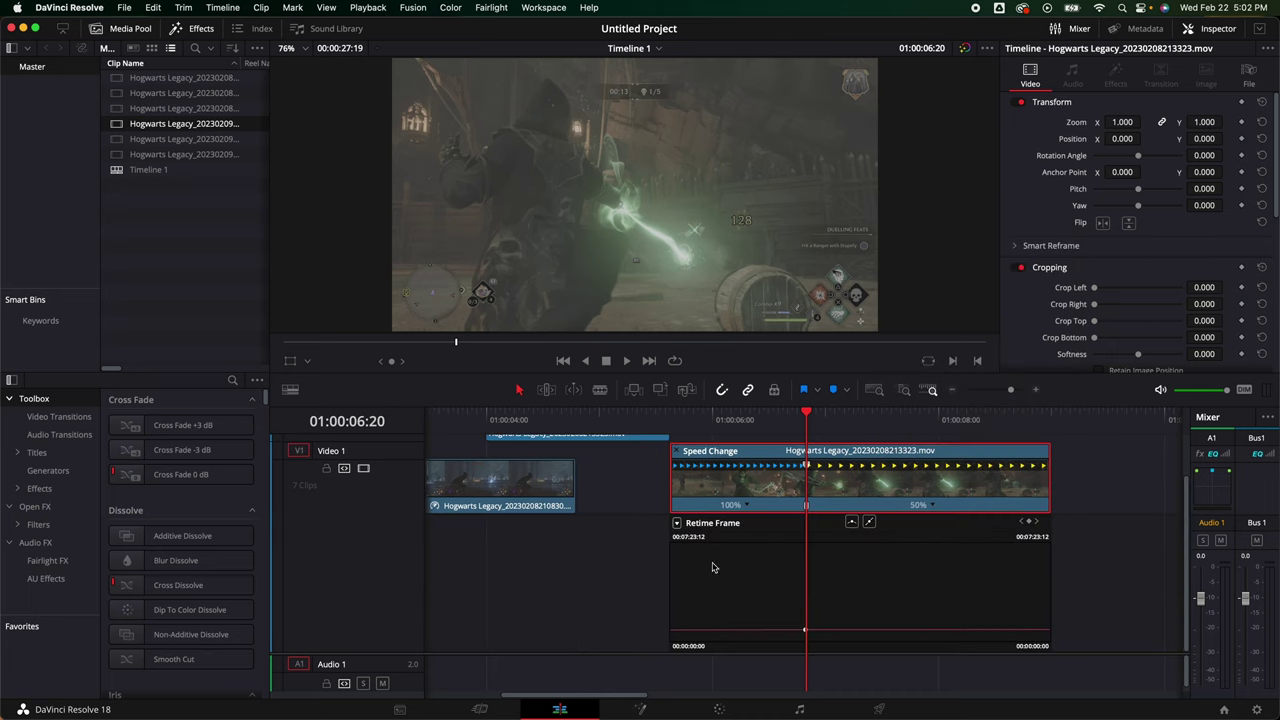
{"action": "left_click", "coordinate": [677, 523]}
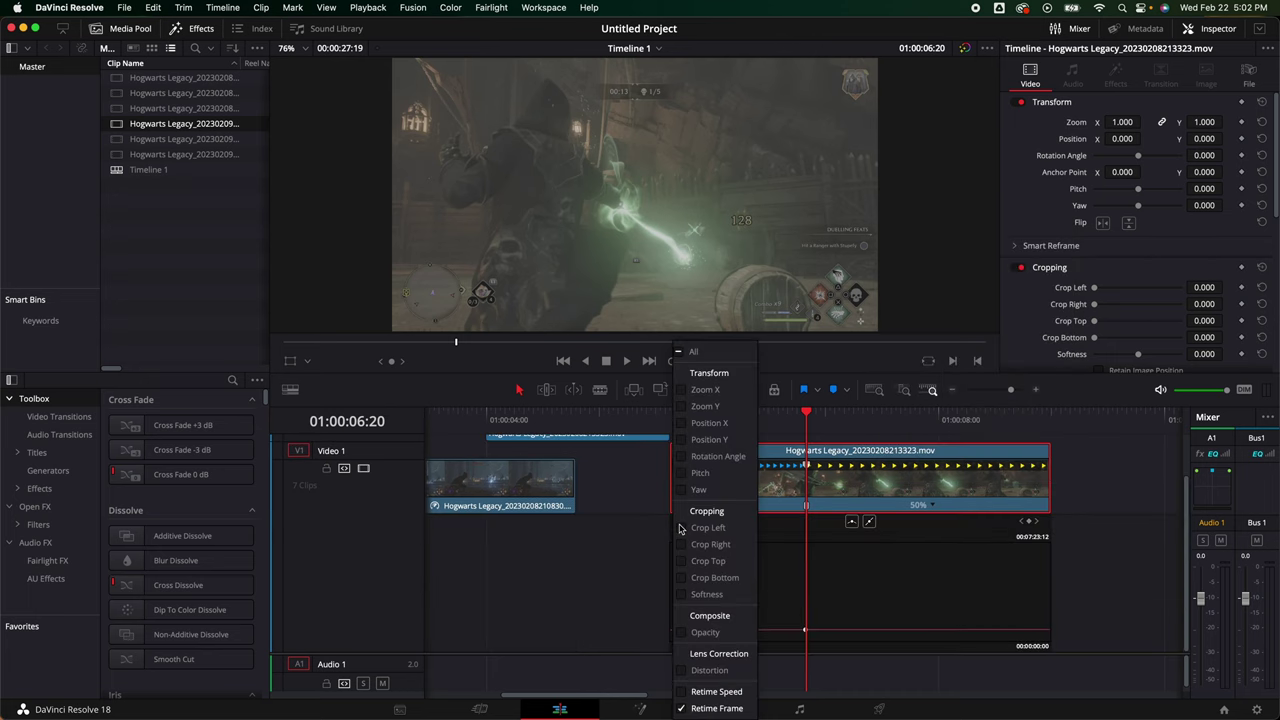
{"action": "left_click", "coordinate": [690, 692]}
{"action": "left_click", "coordinate": [843, 608]}
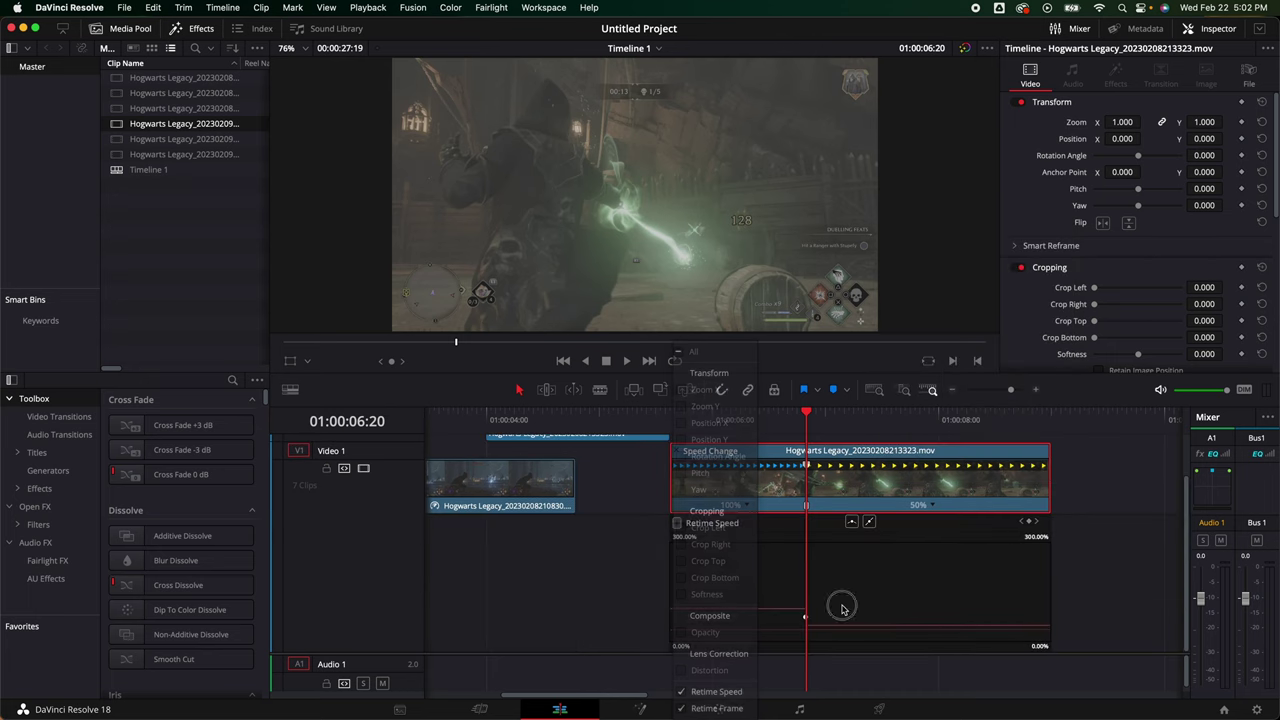
{"action": "left_click", "coordinate": [851, 523]}
{"action": "left_click", "coordinate": [634, 420]}
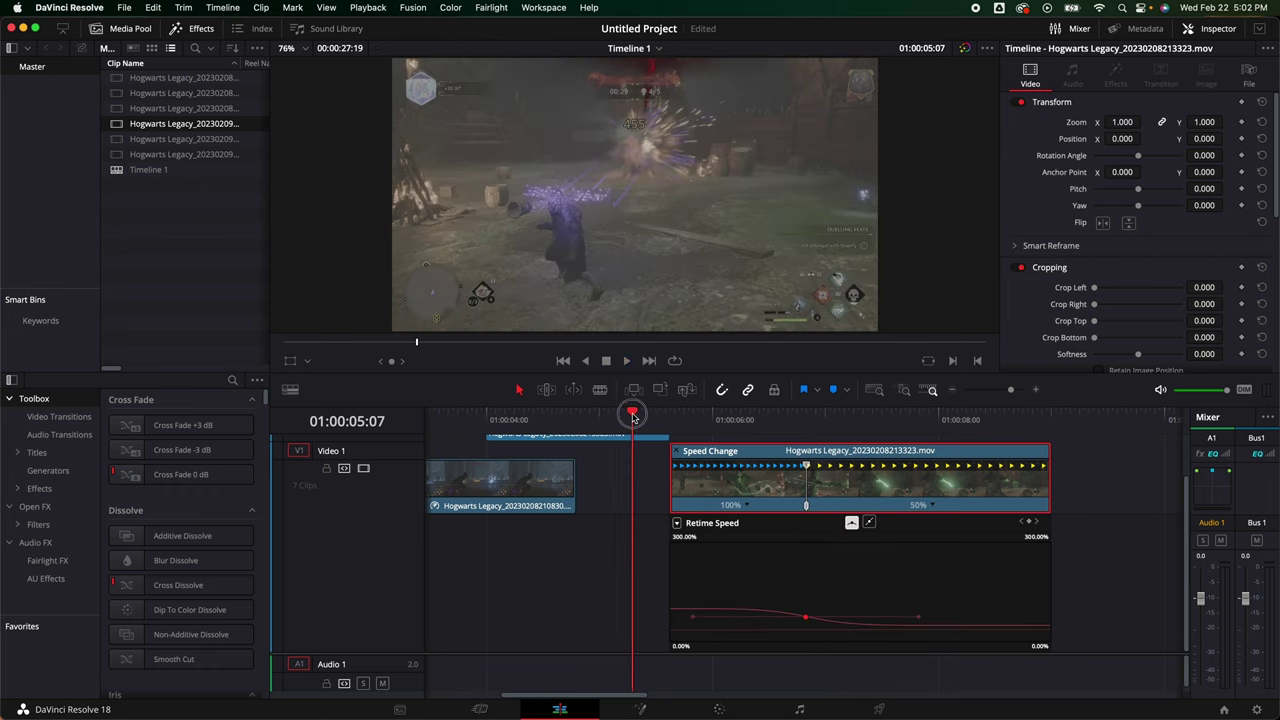
{"action": "key", "text": "space"}
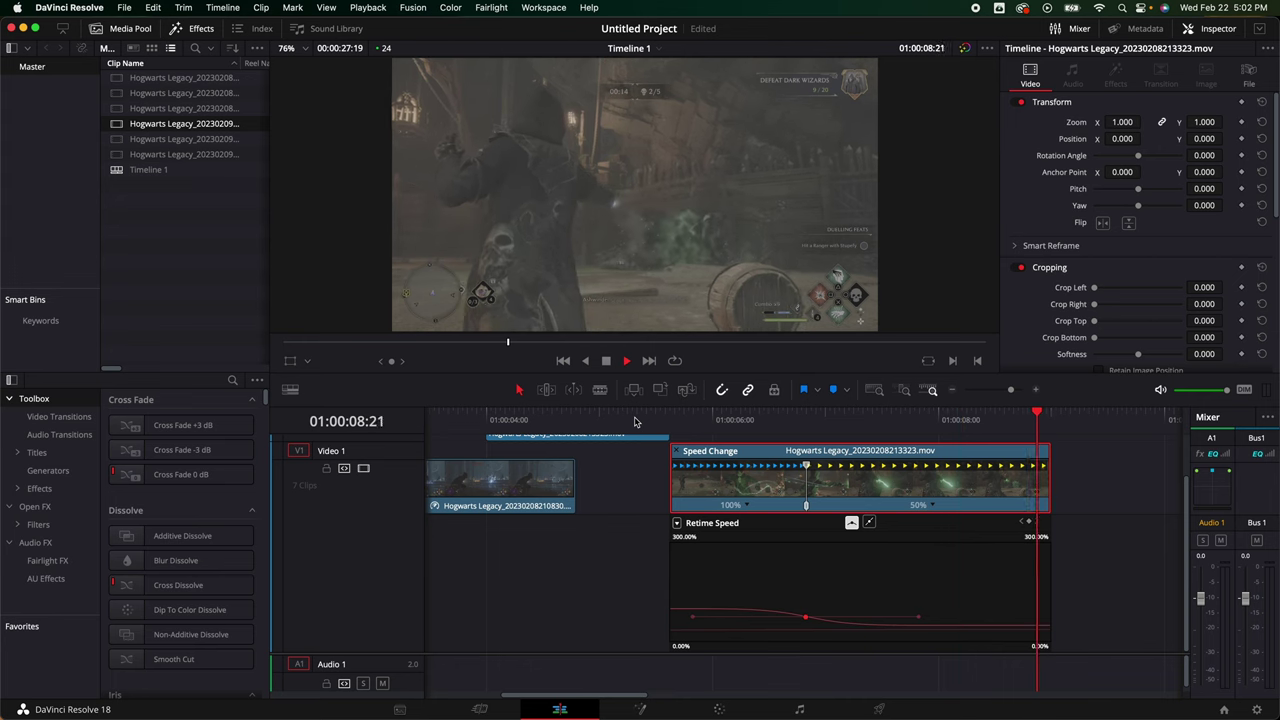
- Slow the clip's second segment further from 50% to 25%
{"action": "left_click_drag", "start_coordinate": [1043, 413], "coordinate": [962, 414]}
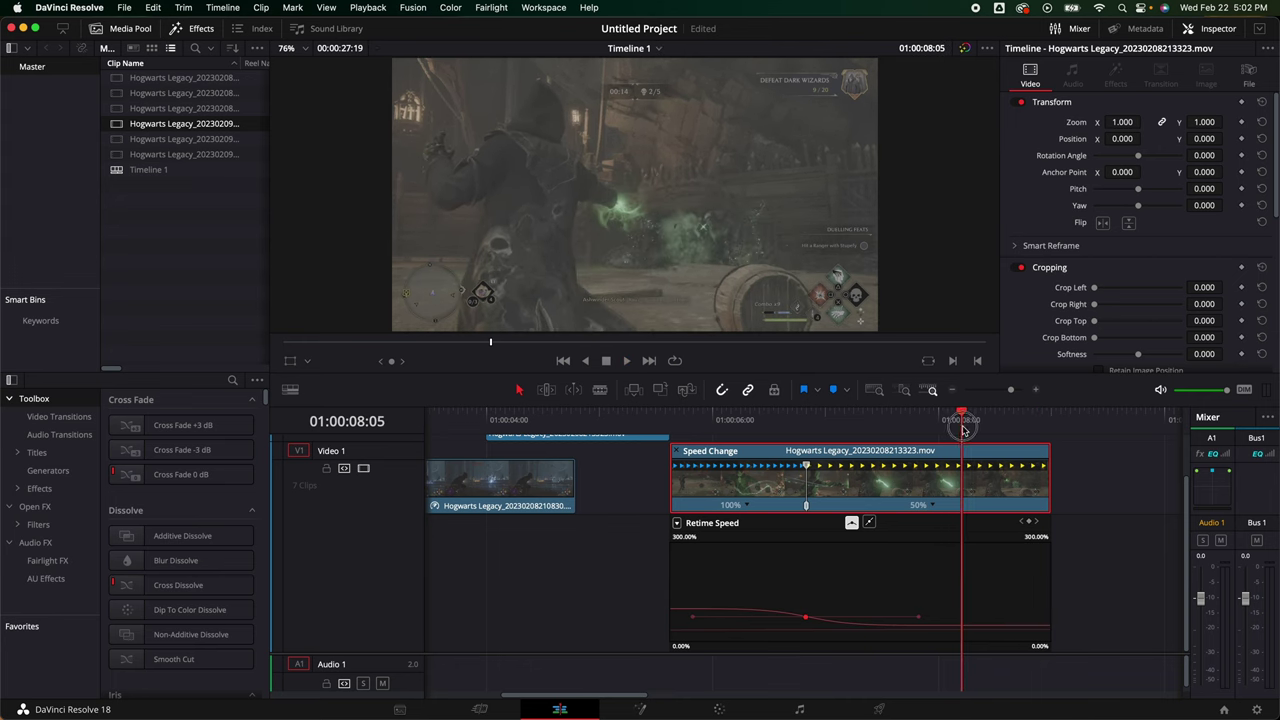
{"action": "left_click", "coordinate": [931, 508]}
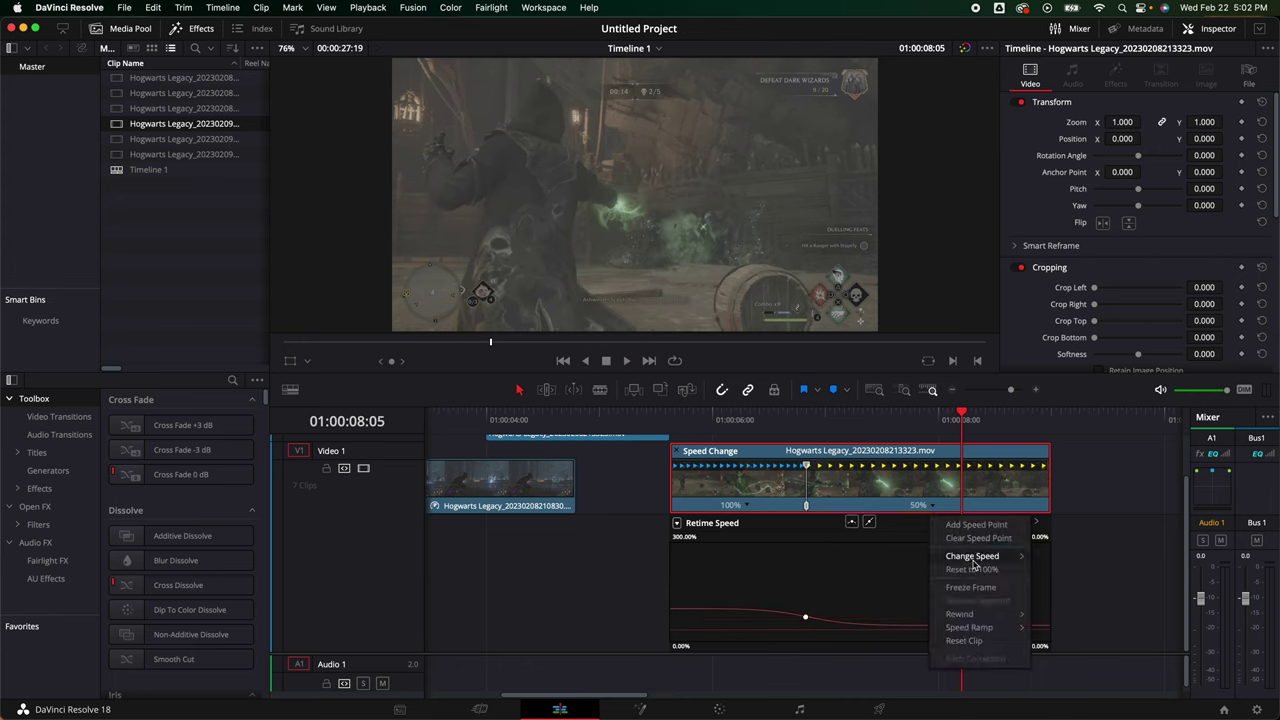
{"action": "mouse_move", "coordinate": [973, 565]}
{"action": "left_click", "coordinate": [1057, 570]}
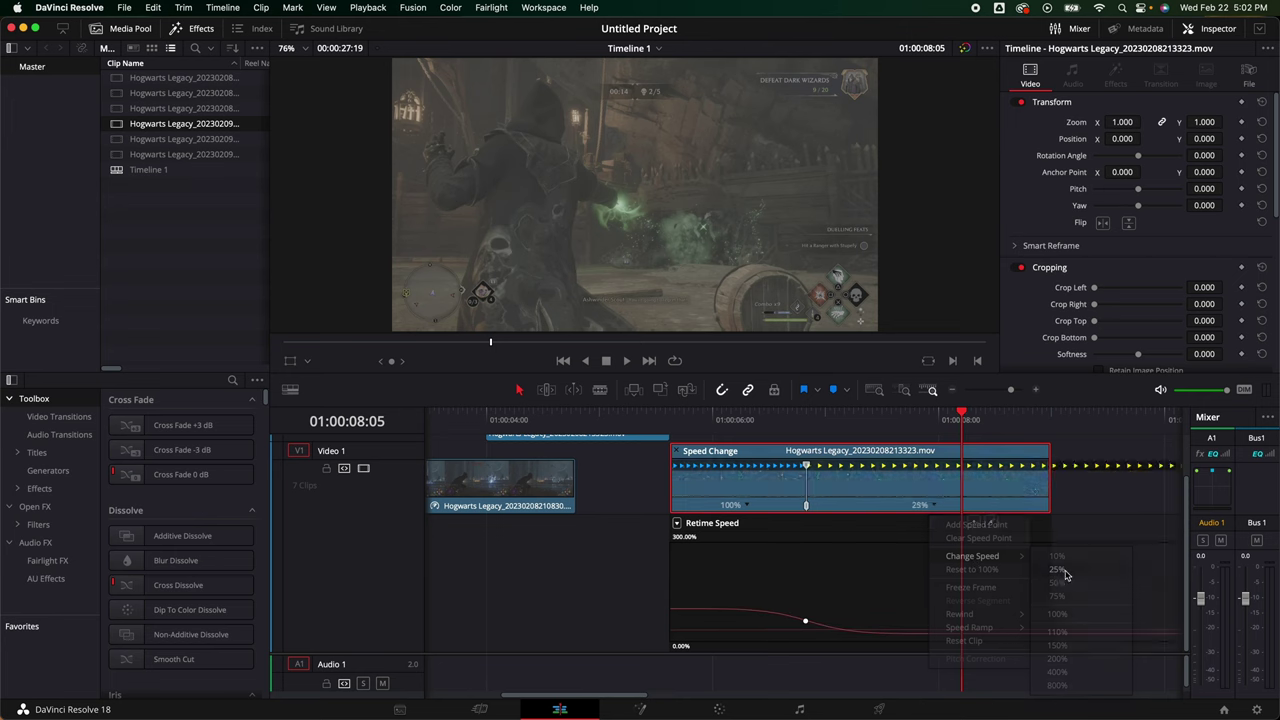
- Review the slower ramp from 01:00:05:05 and trim the clip's tail to end near 01:00:09:17
{"action": "scroll", "coordinate": [940, 513], "scroll_direction": "left", "scroll_amount": 3}
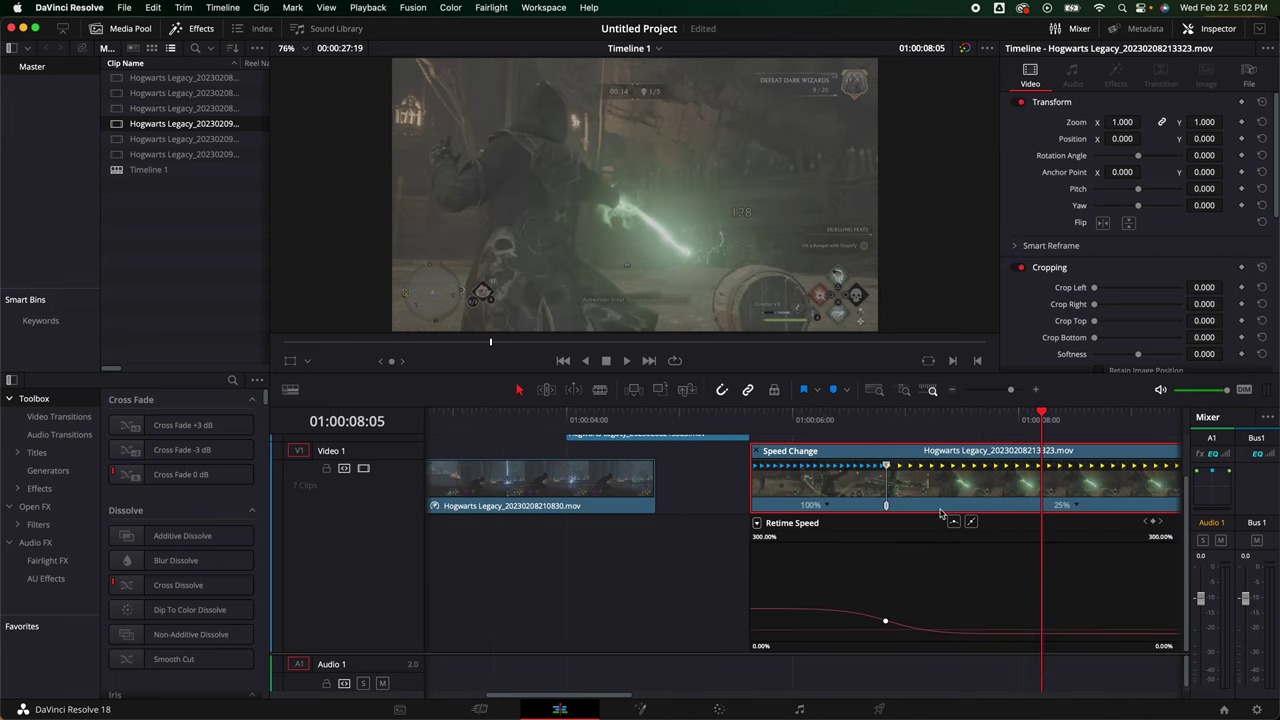
{"action": "left_click", "coordinate": [703, 418]}
{"action": "key", "text": "space"}
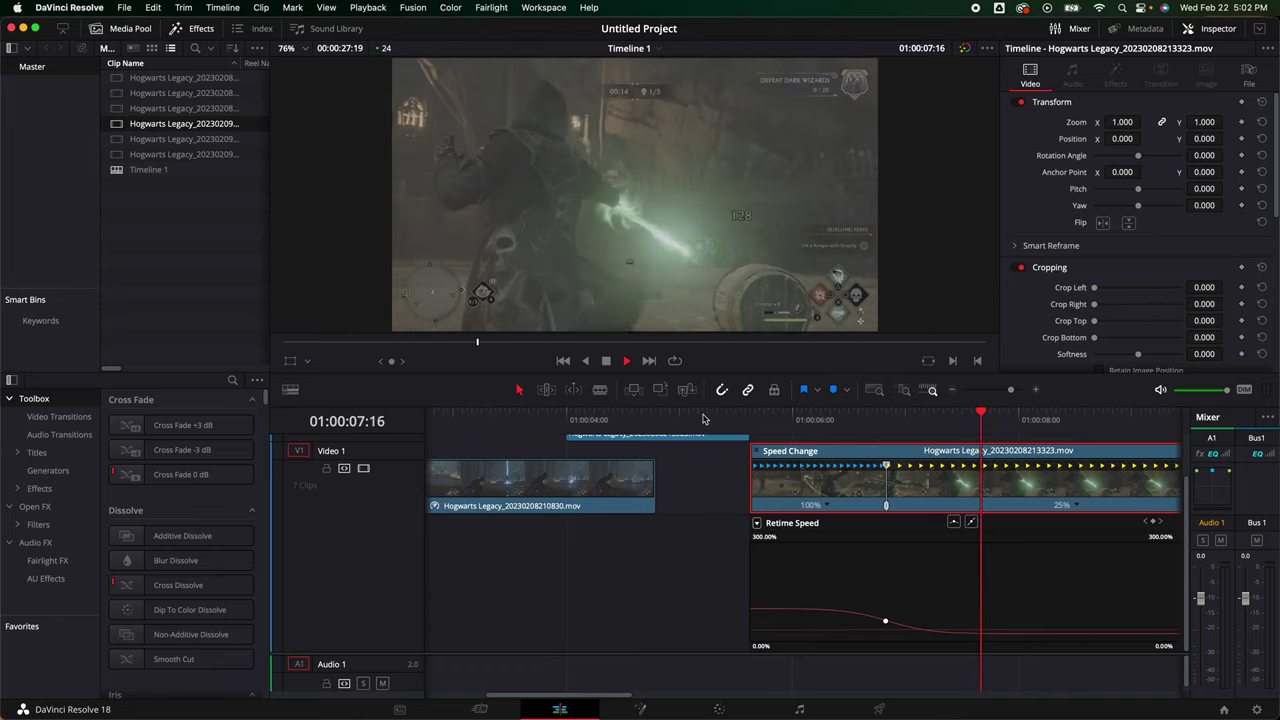
{"action": "key", "text": "space"}
{"action": "key", "text": "space"}
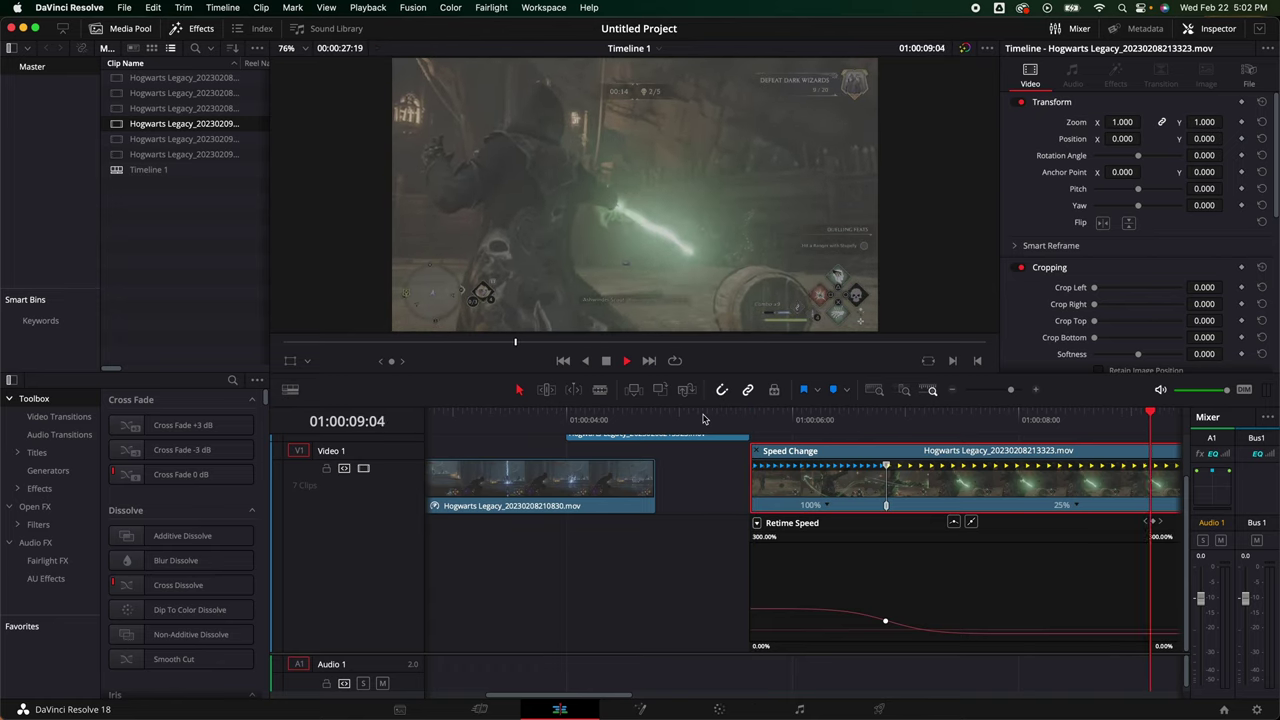
{"action": "key", "text": "space"}
{"action": "left_click_drag", "start_coordinate": [984, 487], "coordinate": [871, 487]}
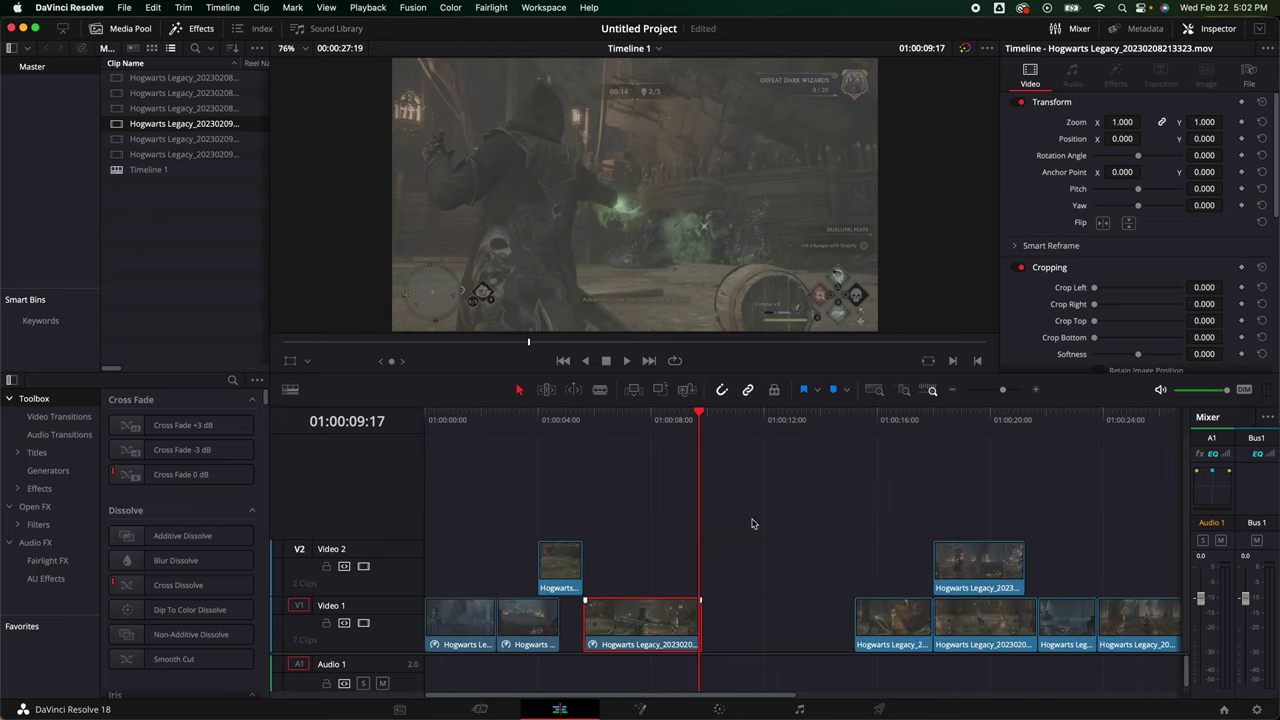
- Drop a Solid Color generator onto Video 2 at about 01:00:07:19 above the speed-ramped clip
{"action": "left_click_drag", "start_coordinate": [704, 418], "coordinate": [645, 427]}
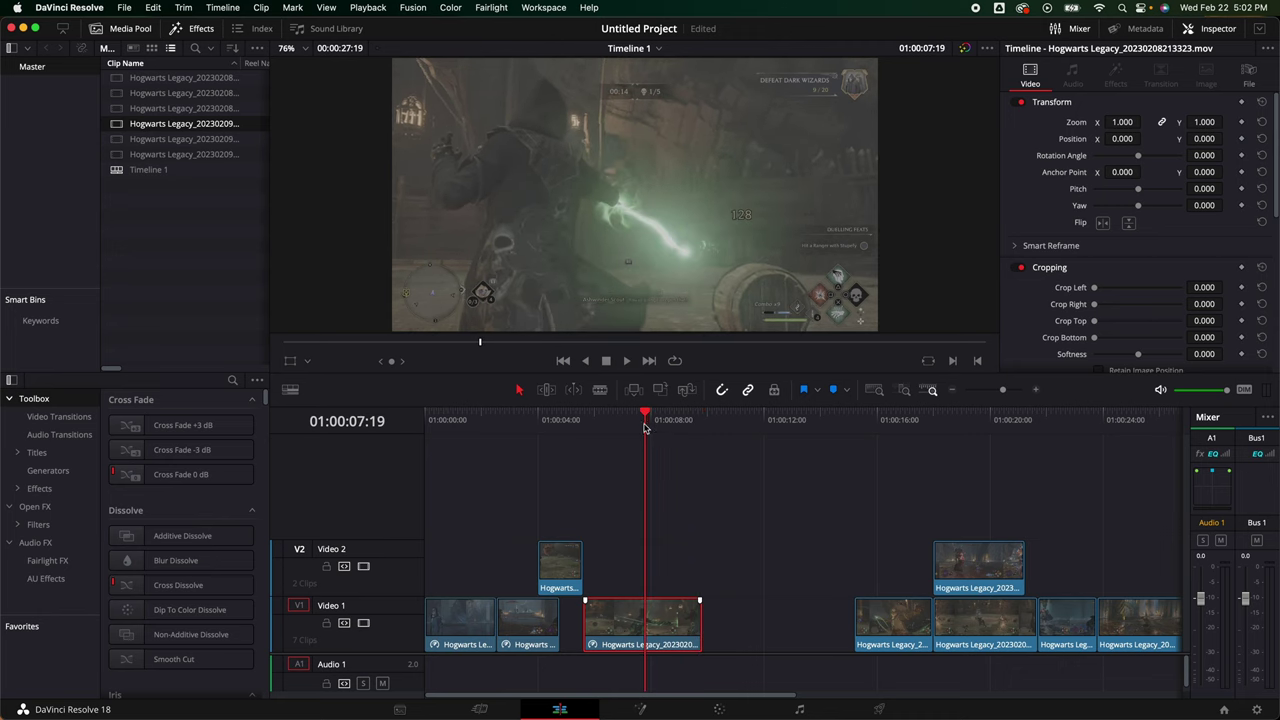
{"action": "left_click", "coordinate": [54, 474]}
{"action": "left_click", "coordinate": [42, 488]}
{"action": "left_click", "coordinate": [50, 476]}
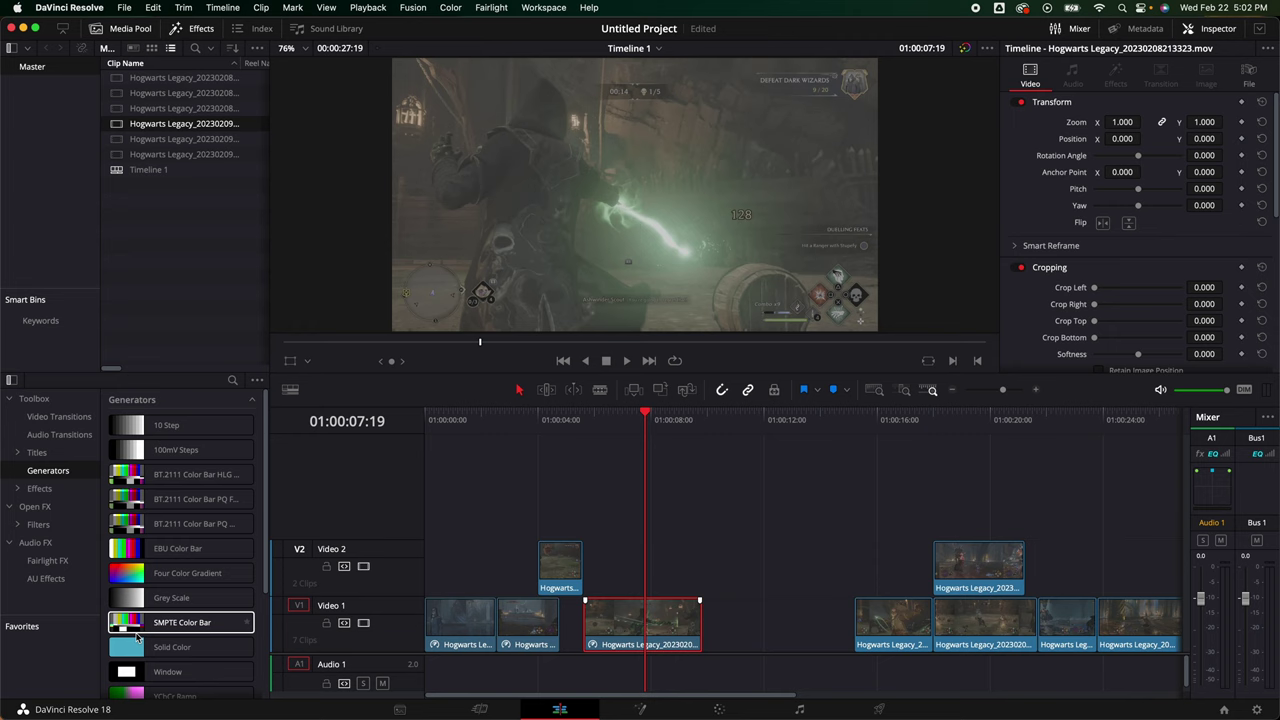
{"action": "scroll", "coordinate": [137, 637], "scroll_direction": "down", "scroll_amount": 1}
{"action": "left_click_drag", "start_coordinate": [130, 610], "coordinate": [650, 562]}
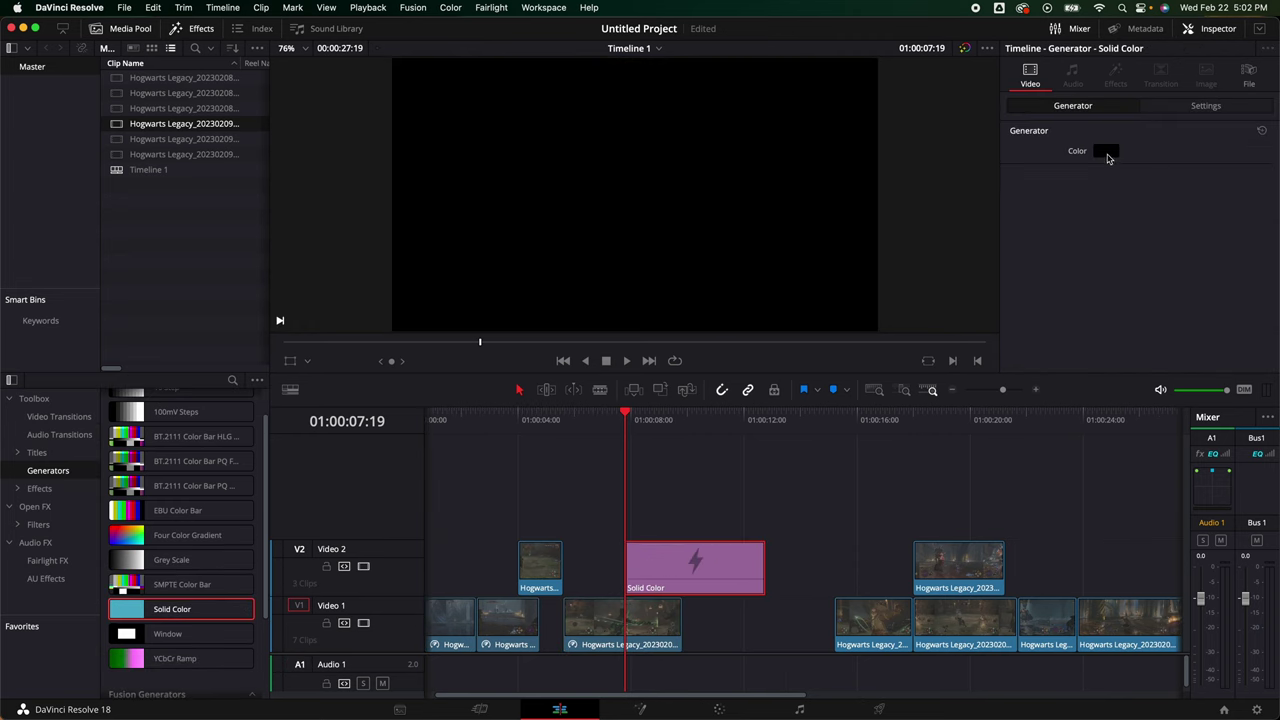
- Set the solid's colour to a slightly darkened medium green
{"action": "left_click", "coordinate": [1108, 151]}
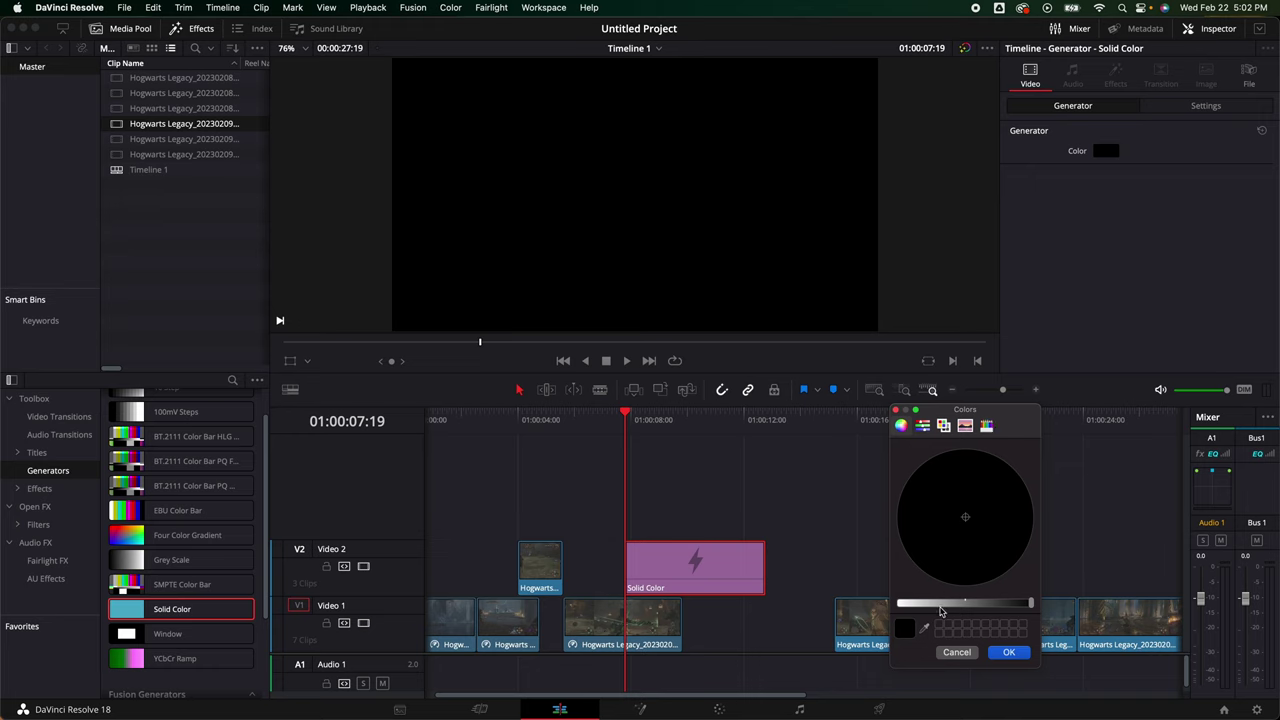
{"action": "left_click_drag", "start_coordinate": [940, 605], "coordinate": [1031, 604]}
{"action": "left_click", "coordinate": [930, 462]}
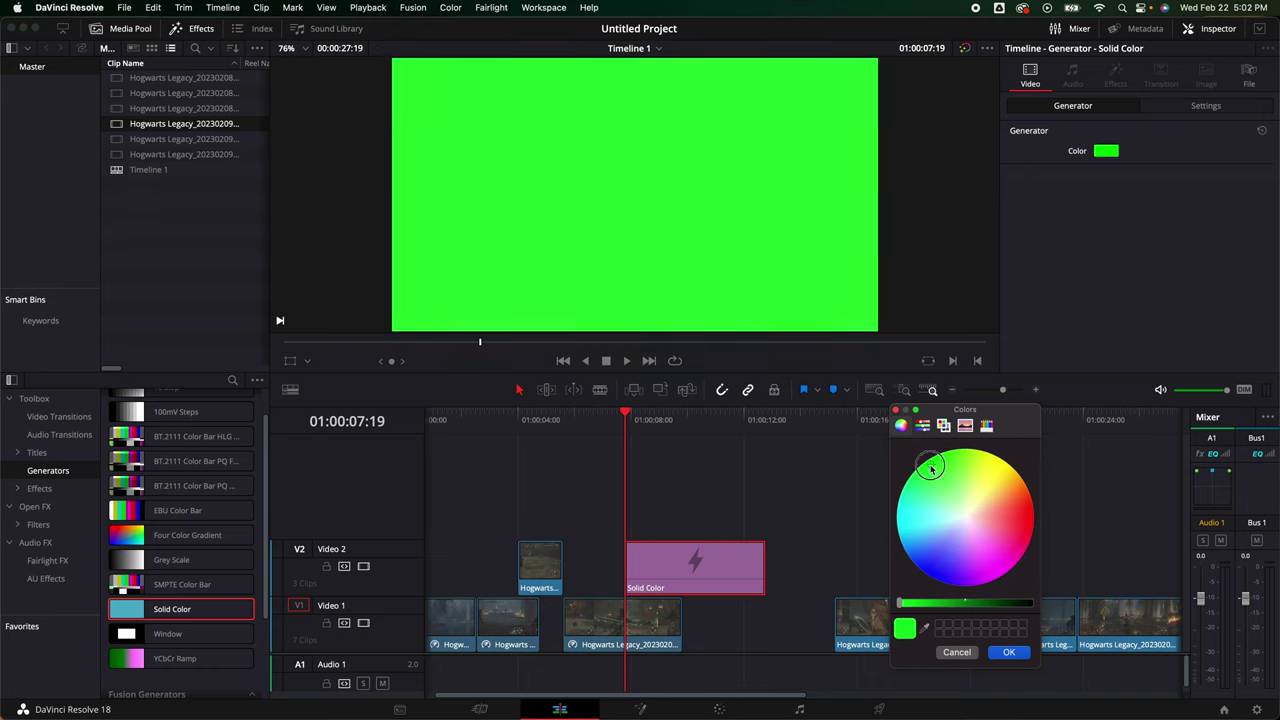
{"action": "left_click_drag", "start_coordinate": [931, 467], "coordinate": [920, 462]}
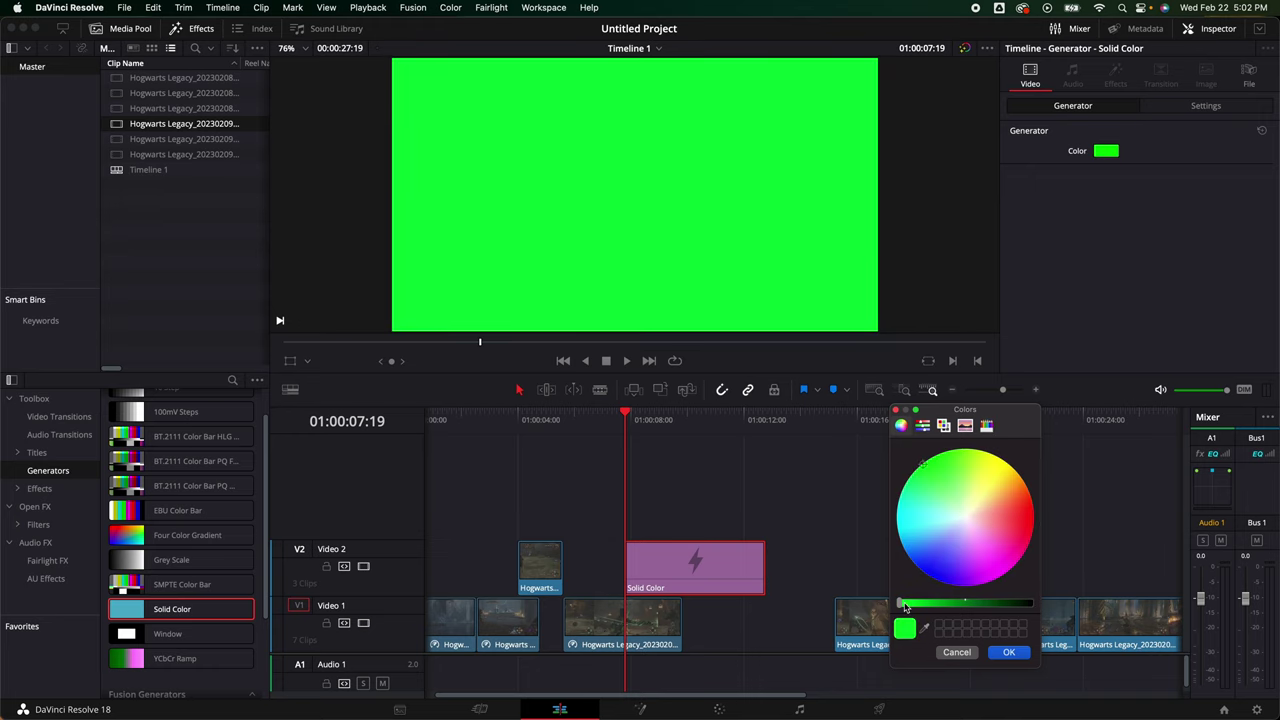
{"action": "left_click_drag", "start_coordinate": [903, 607], "coordinate": [944, 607]}
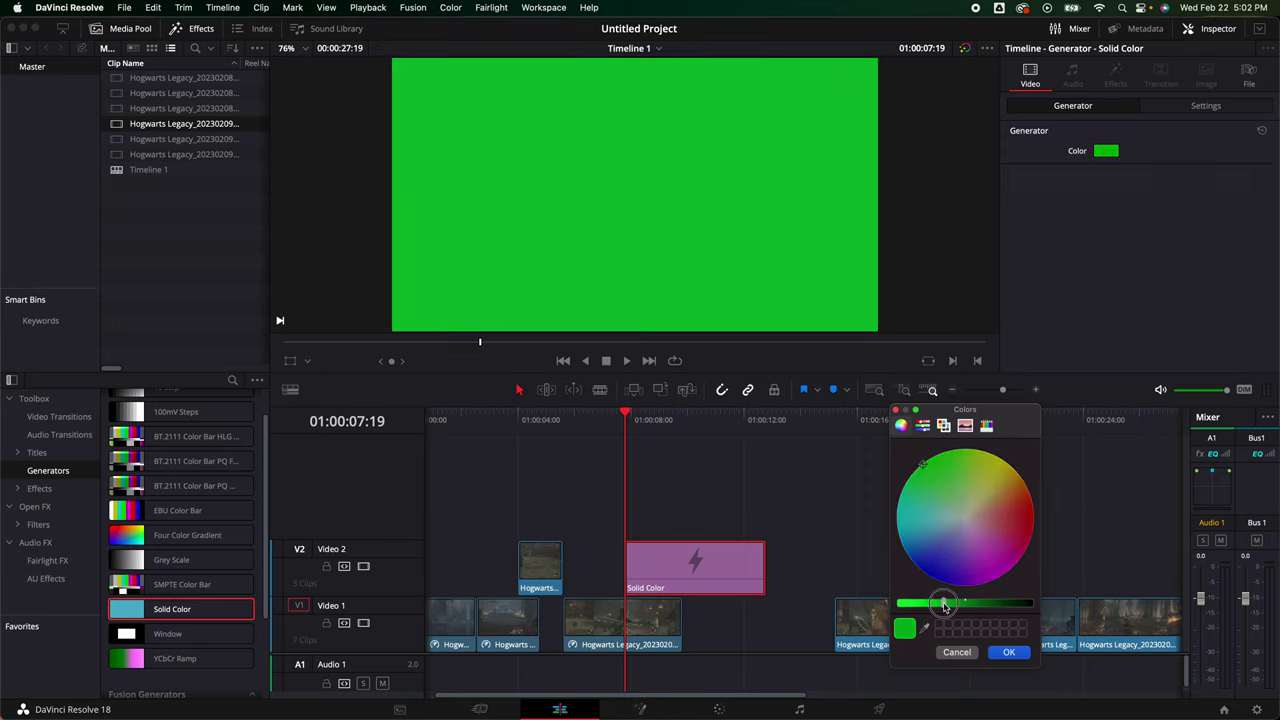
{"action": "left_click", "coordinate": [1008, 653]}
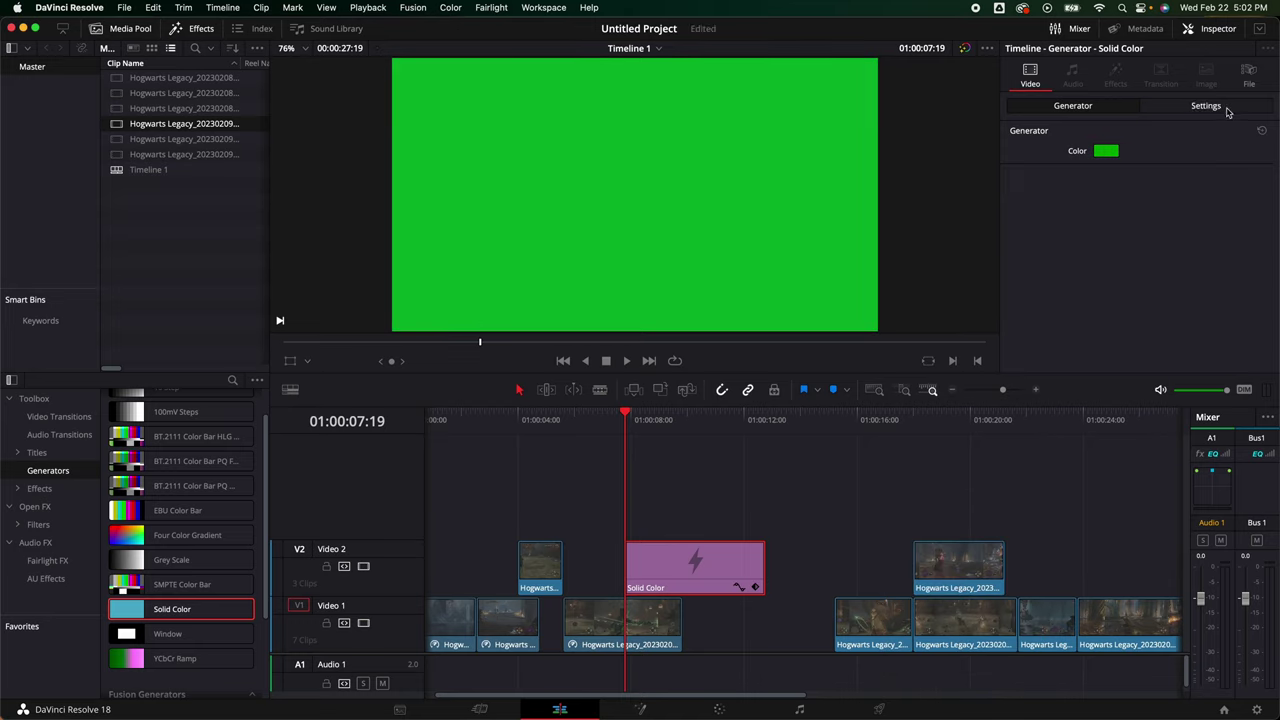
- Set the green solid's Composite Mode to Color Burn
{"action": "left_click", "coordinate": [1192, 107]}
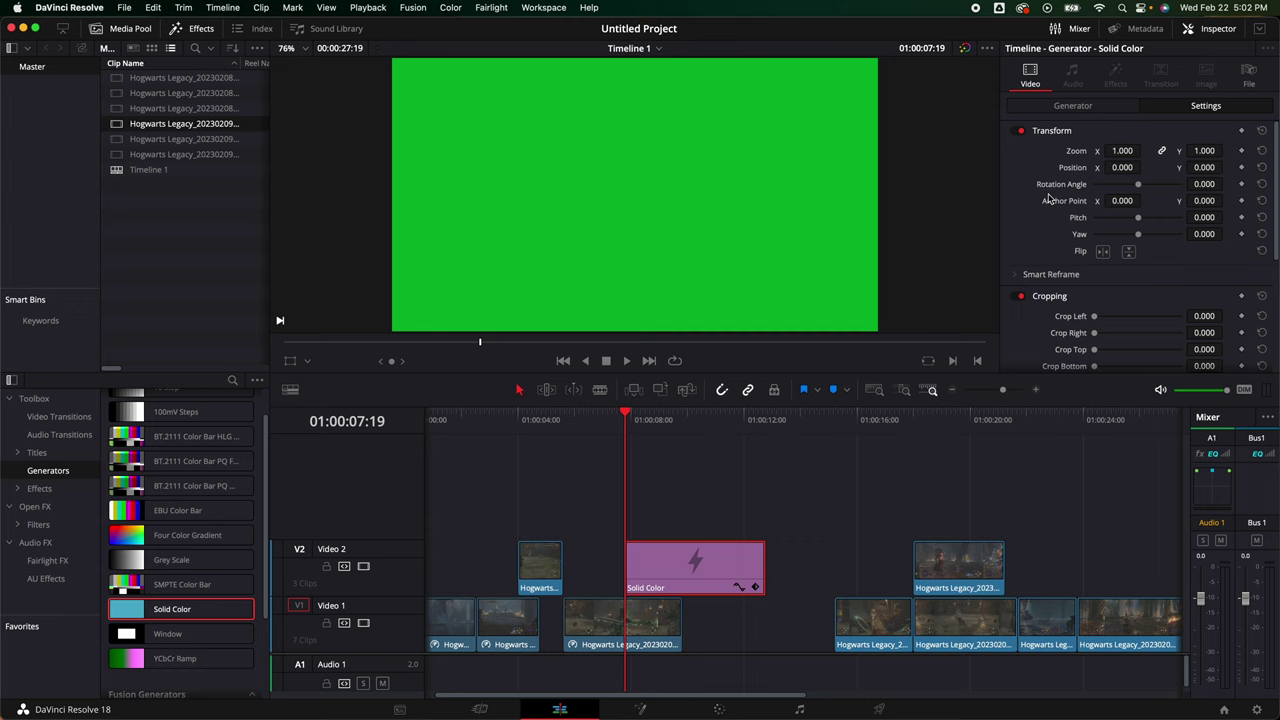
{"action": "scroll", "coordinate": [1048, 198], "scroll_direction": "down", "scroll_amount": 5}
{"action": "left_click", "coordinate": [1134, 302]}
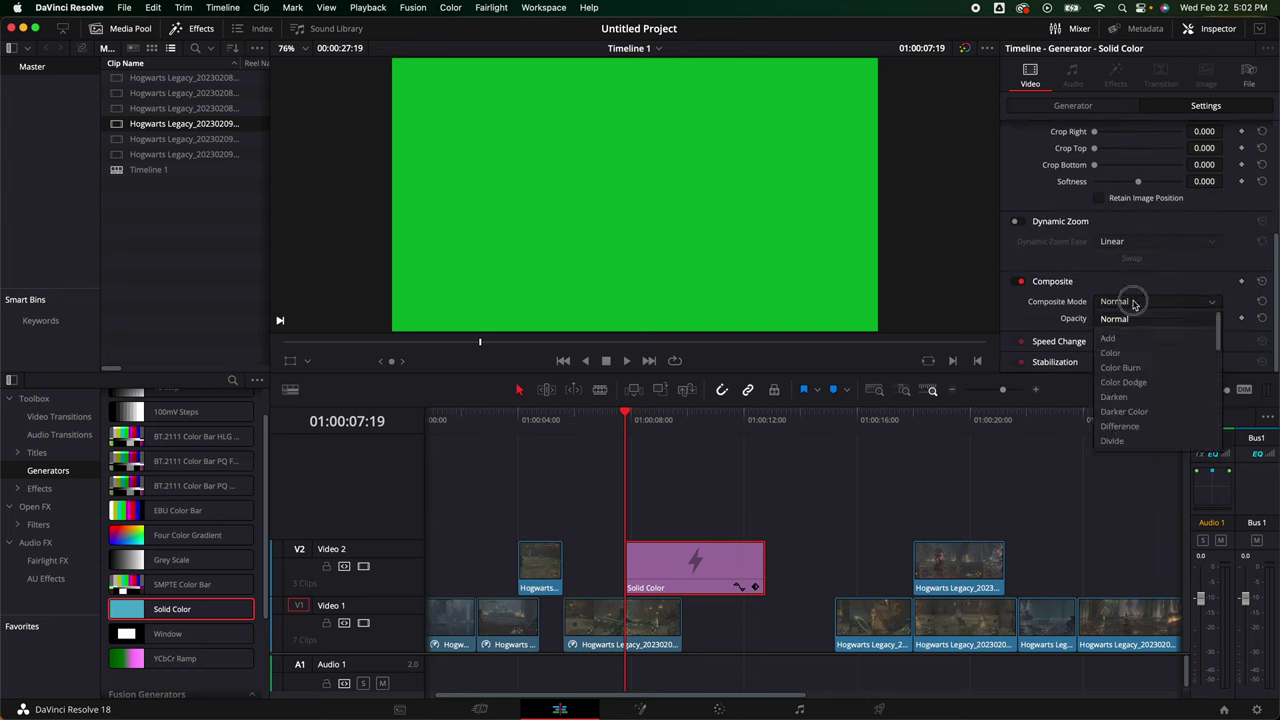
{"action": "left_click", "coordinate": [1127, 369]}
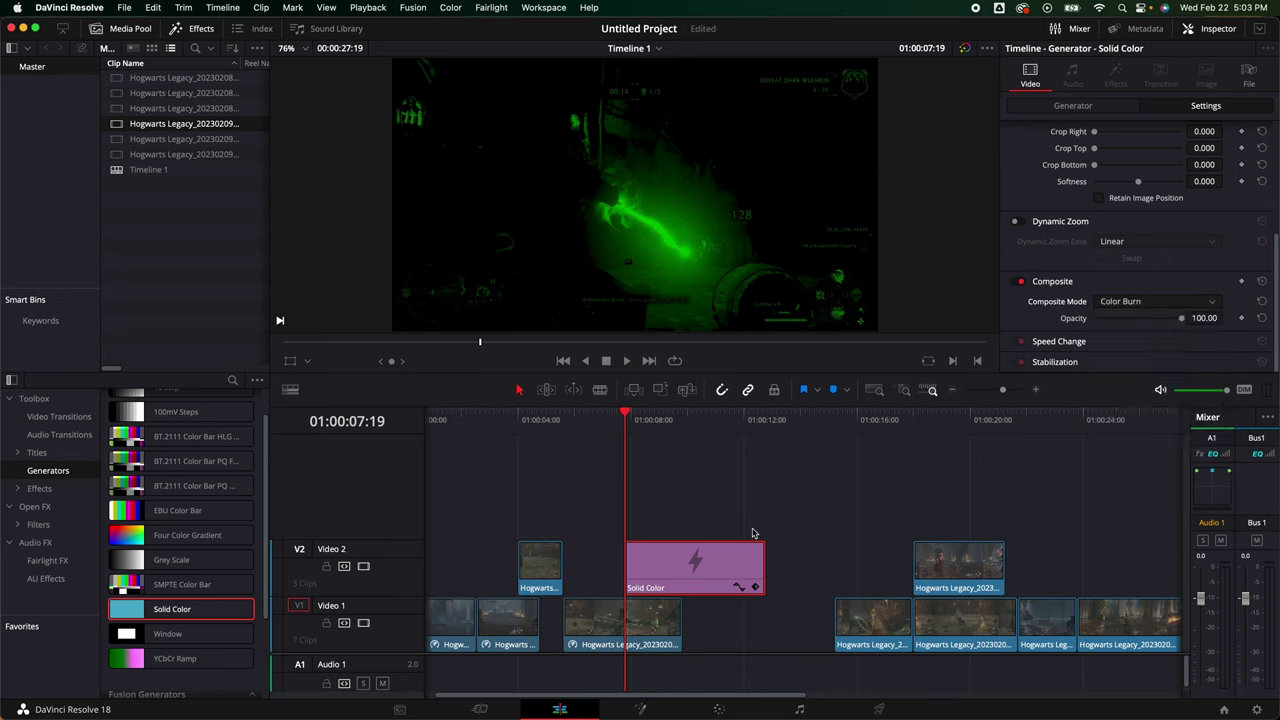
- Add a fade-in to the green solid, shift it slightly earlier, and trim its end back
{"action": "left_click_drag", "start_coordinate": [627, 546], "coordinate": [688, 547]}
{"action": "left_click_drag", "start_coordinate": [622, 425], "coordinate": [597, 425]}
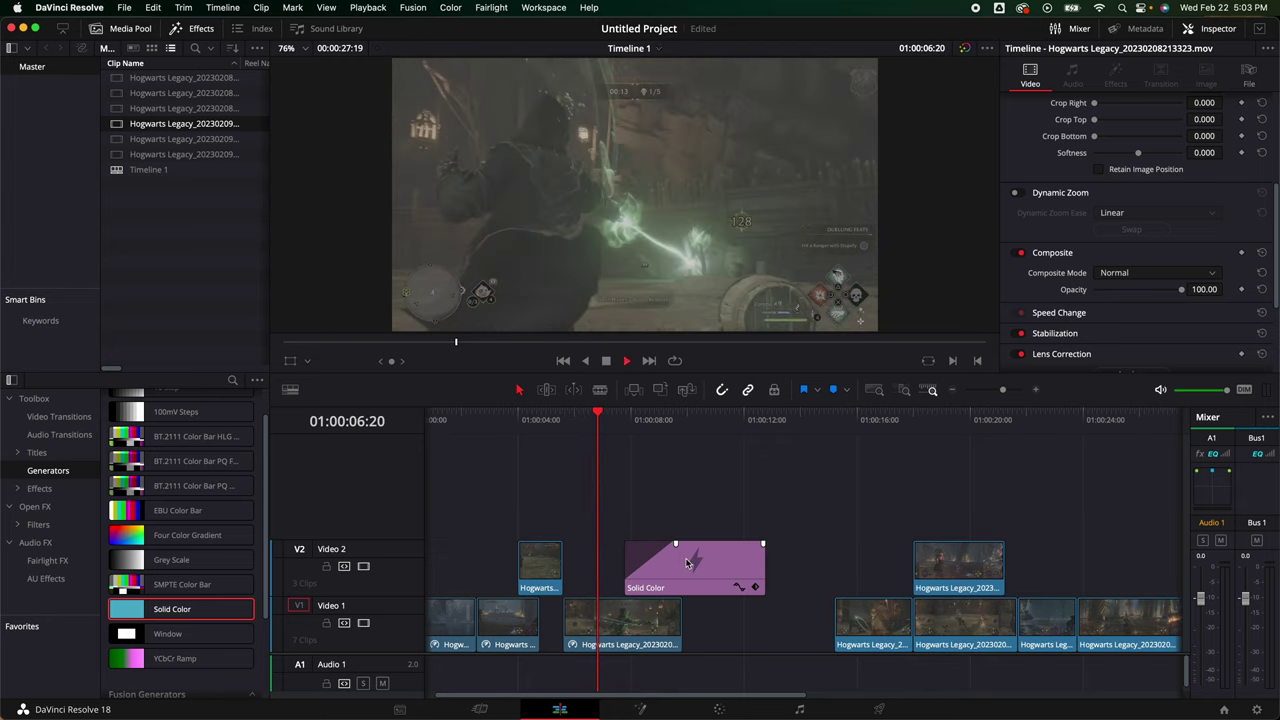
{"action": "left_click_drag", "start_coordinate": [685, 560], "coordinate": [665, 544]}
{"action": "key", "text": "space"}
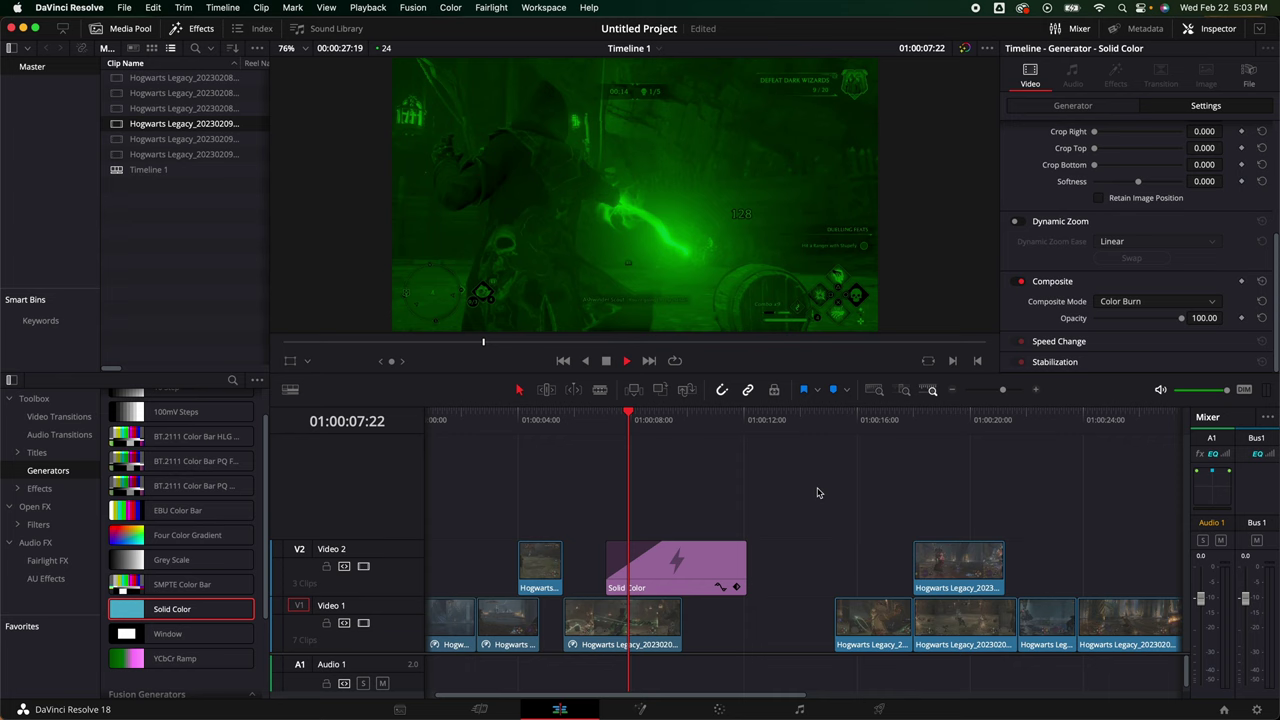
{"action": "key", "text": "space"}
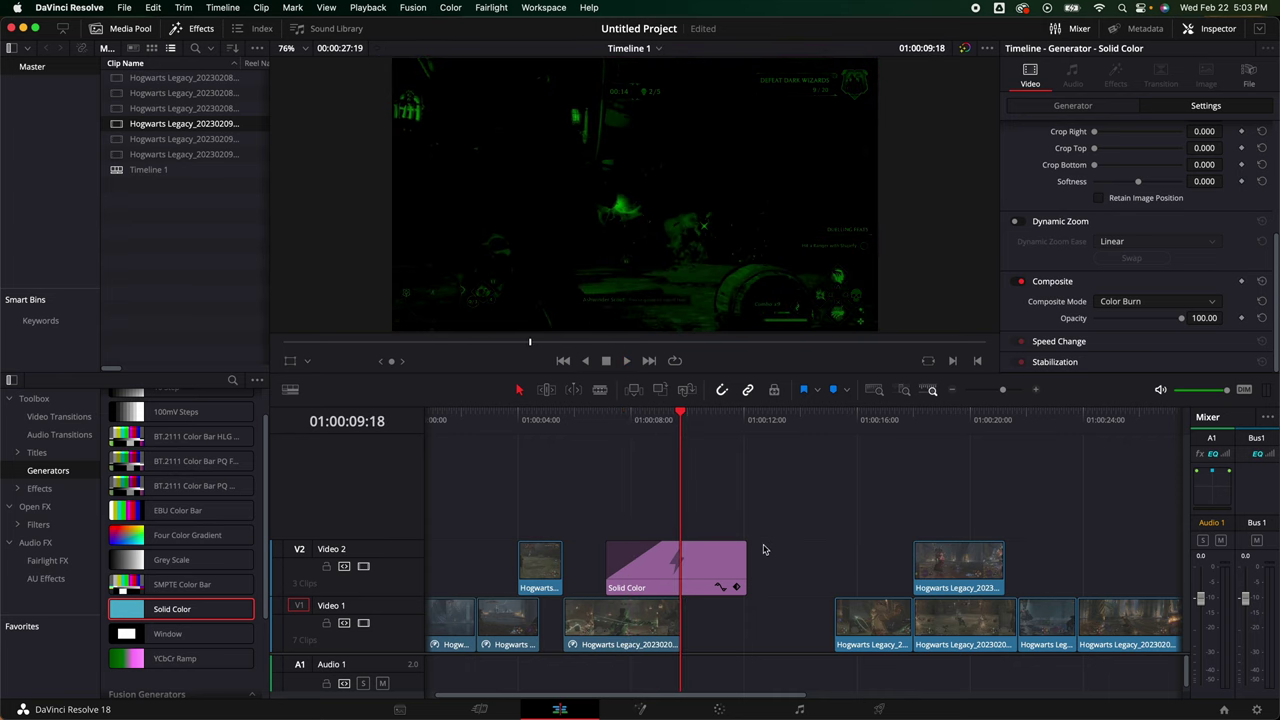
{"action": "left_click_drag", "start_coordinate": [738, 567], "coordinate": [640, 545]}
- Lower the green overlay's opacity to 58.78 and replay from 01:00:07:03
{"action": "left_click", "coordinate": [653, 425]}
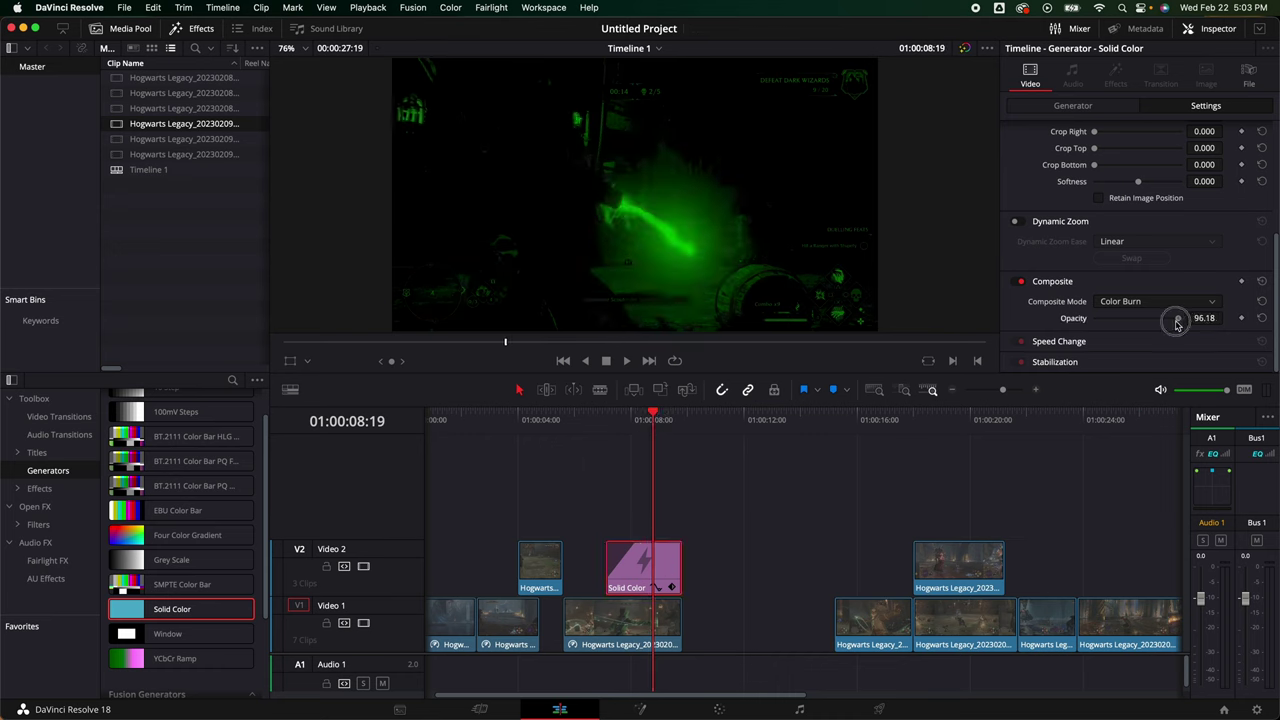
{"action": "left_click_drag", "start_coordinate": [1177, 323], "coordinate": [1147, 327]}
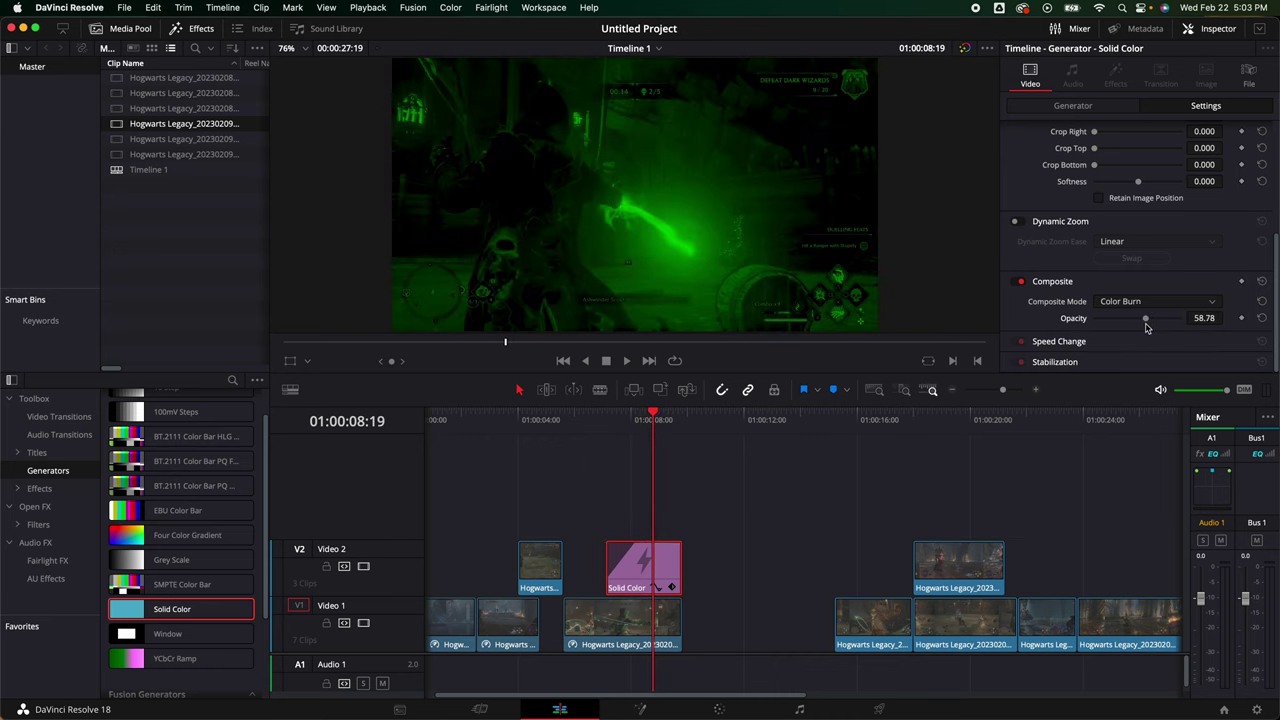
{"action": "left_click", "coordinate": [606, 422]}
{"action": "key", "text": "space"}
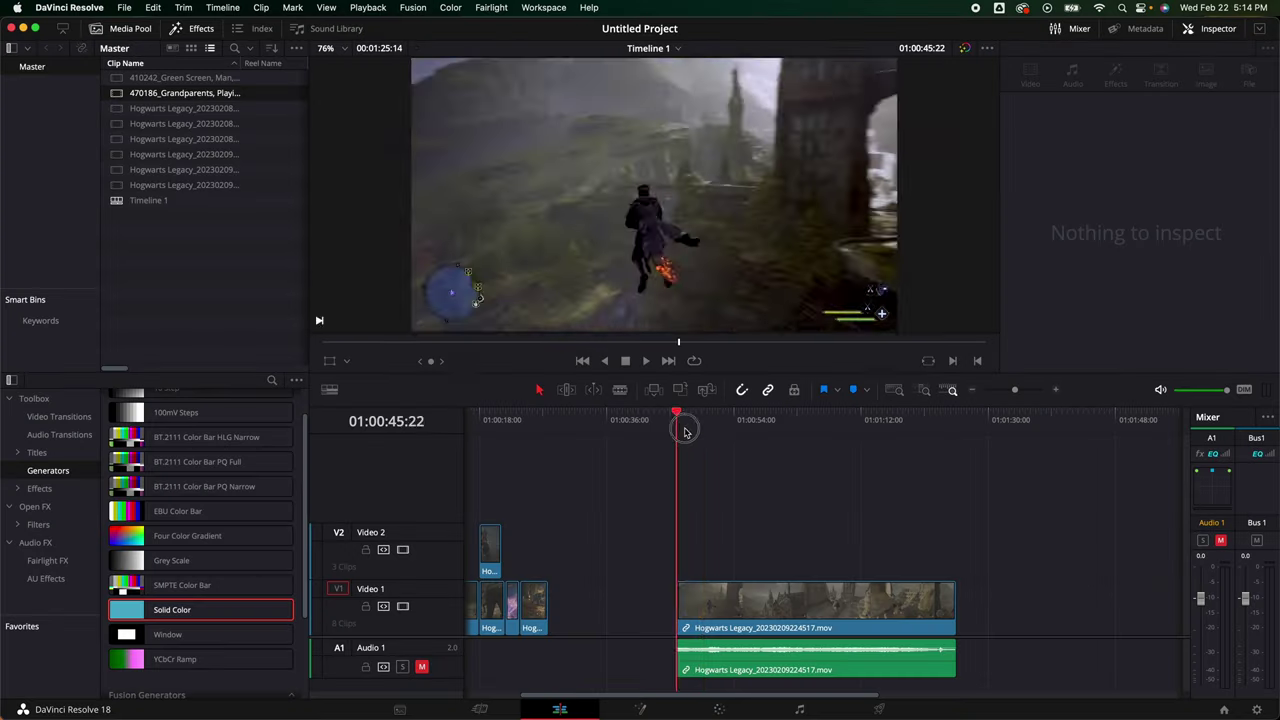
- Place the 470186_Grandparents, Playing, Console Game clip on V2 around 01:00:45 over the gameplay
{"action": "left_click_drag", "start_coordinate": [678, 424], "coordinate": [835, 430]}
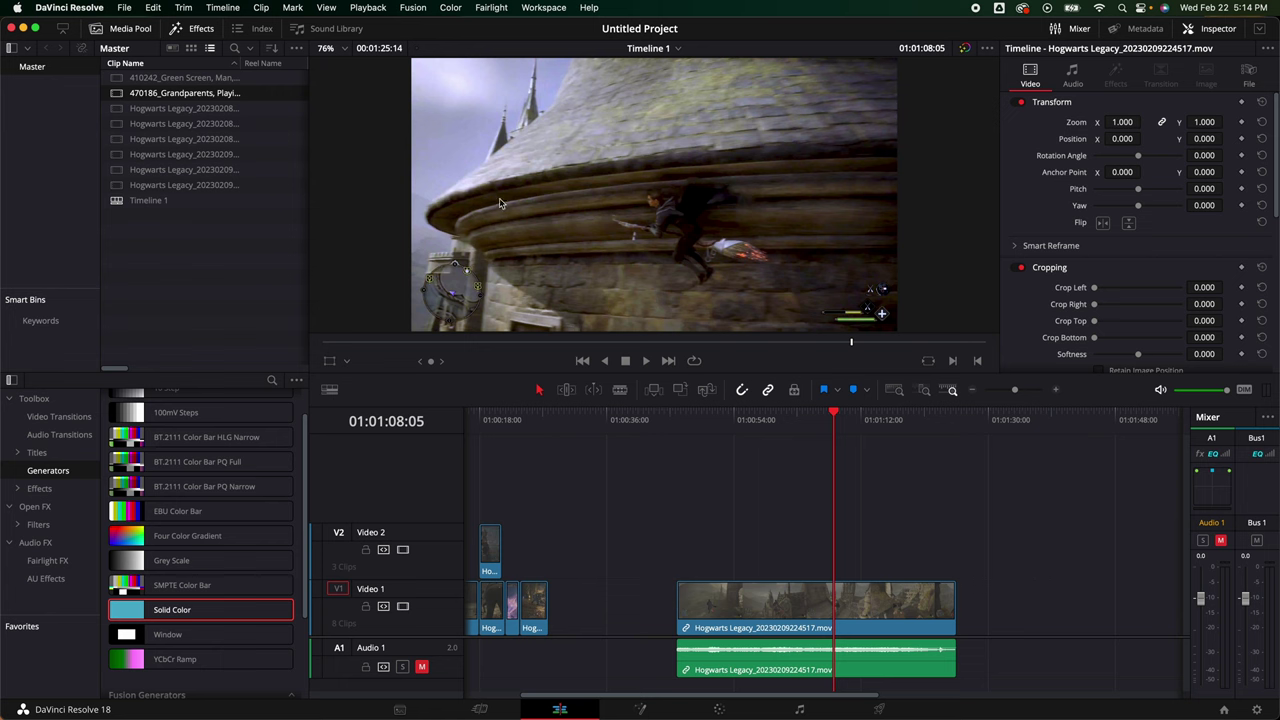
{"action": "double_click", "coordinate": [116, 96]}
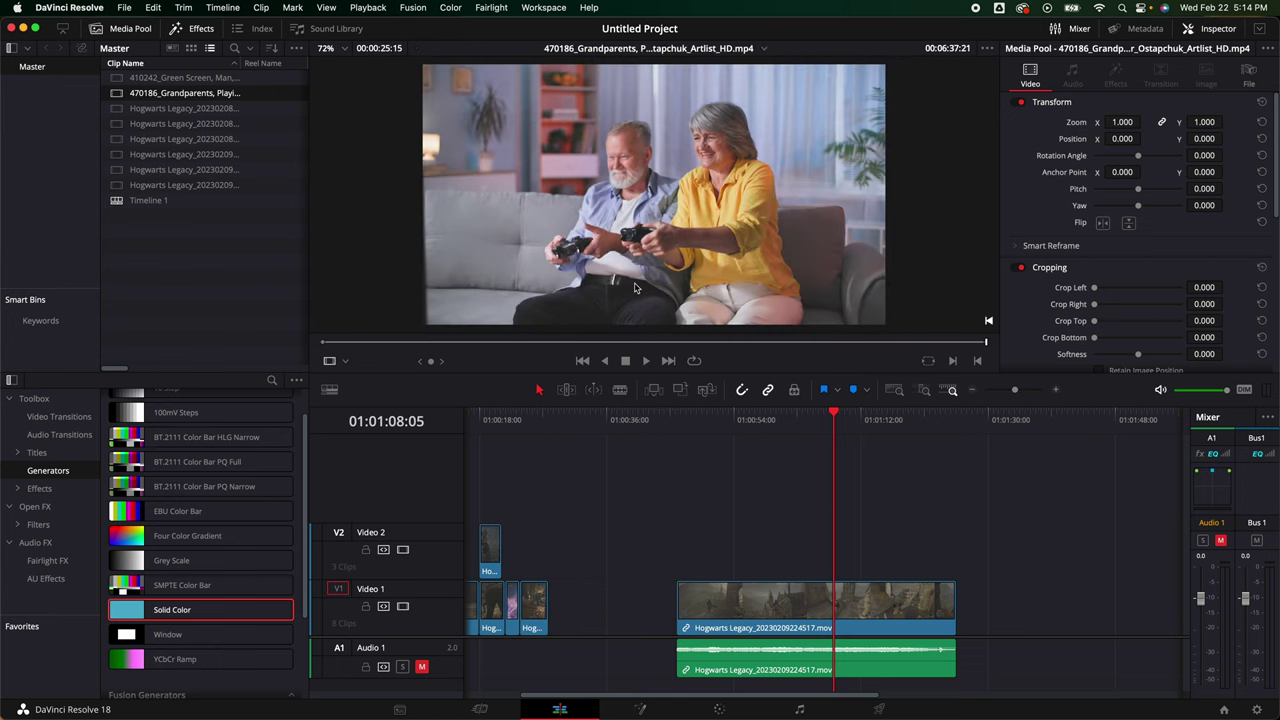
{"action": "left_click_drag", "start_coordinate": [634, 287], "coordinate": [788, 538]}
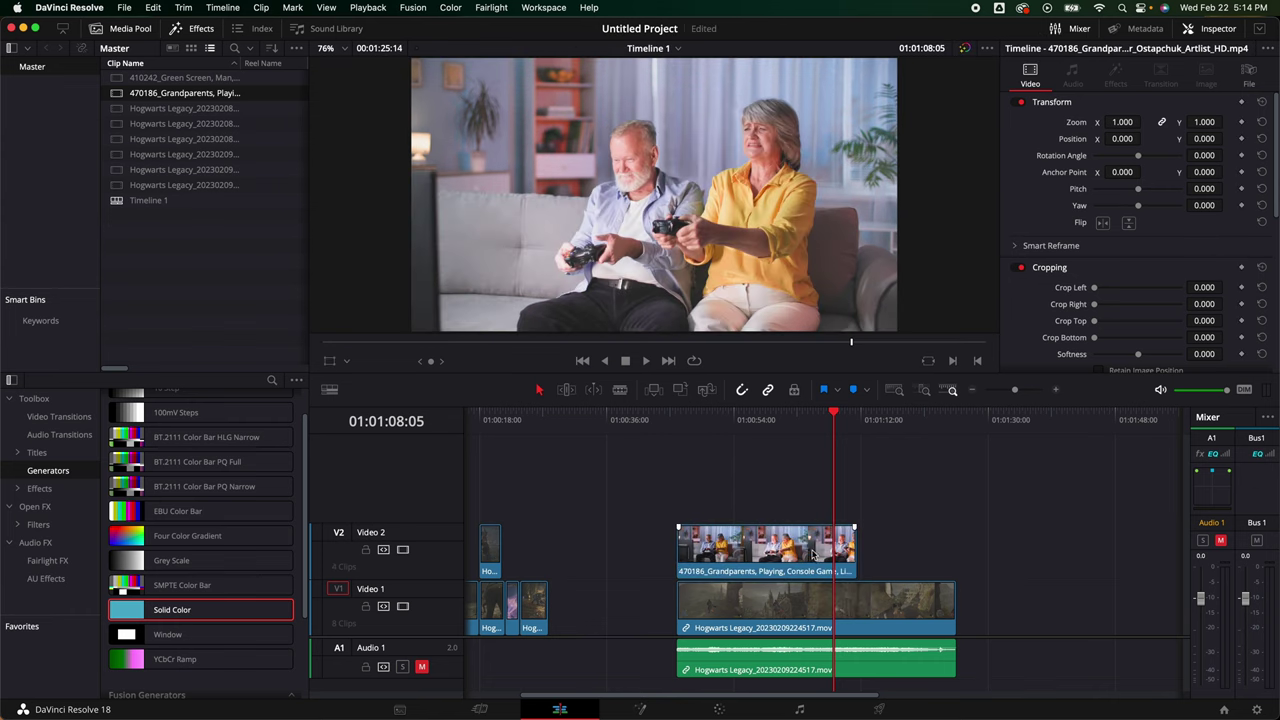
- Trim the gameplay clip to end with the grandparents clip, set inset zoom 0.340 at 647, -362
{"action": "left_click", "coordinate": [680, 420]}
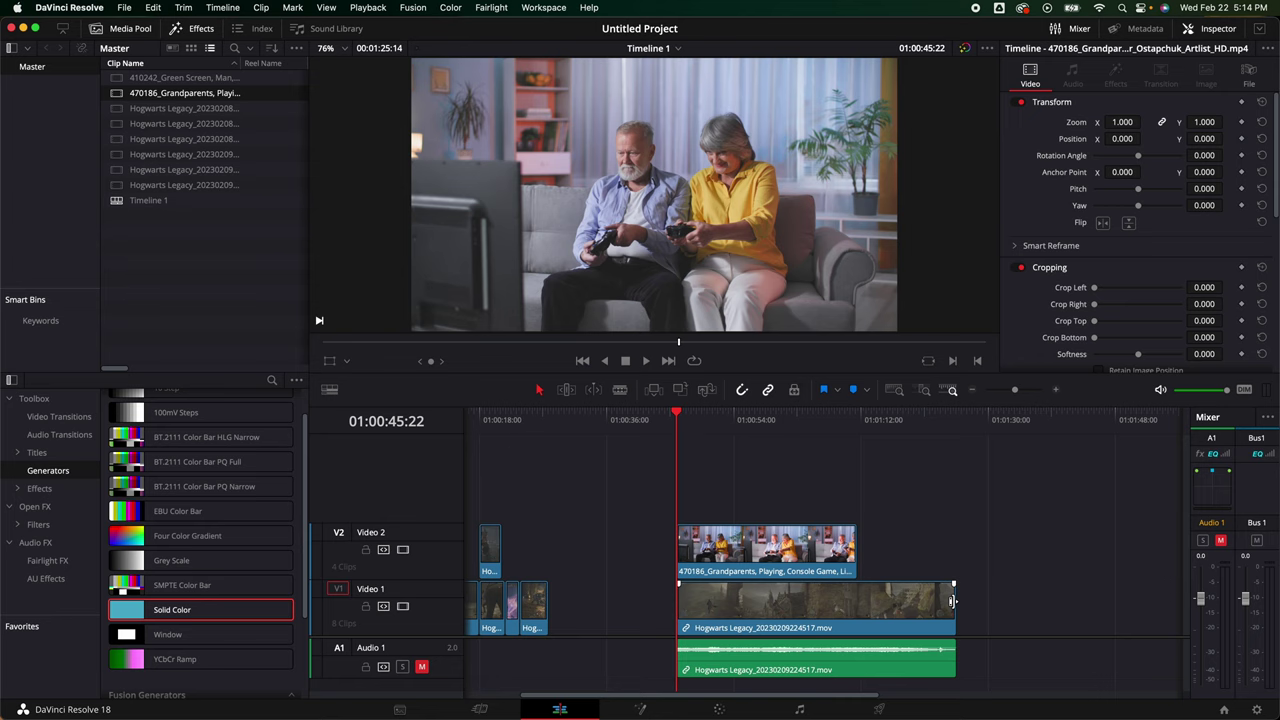
{"action": "left_click_drag", "start_coordinate": [951, 601], "coordinate": [856, 602]}
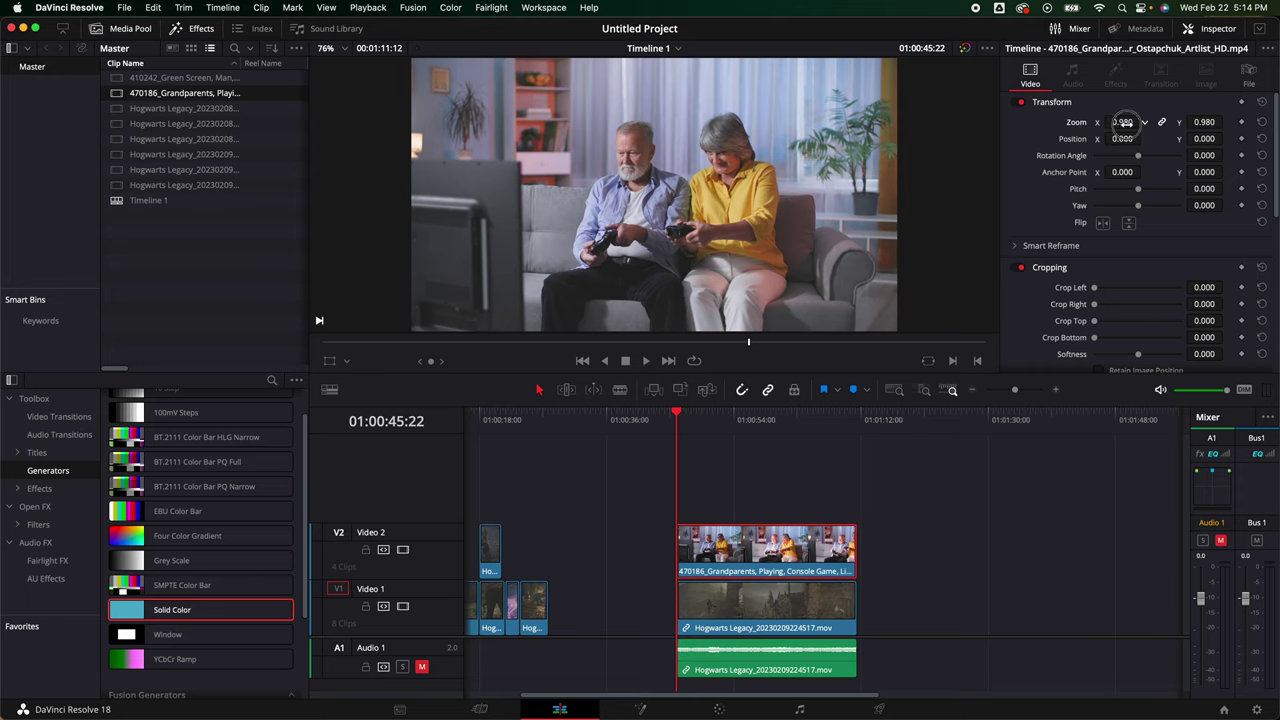
{"action": "left_click_drag", "start_coordinate": [1125, 122], "coordinate": [917, 371]}
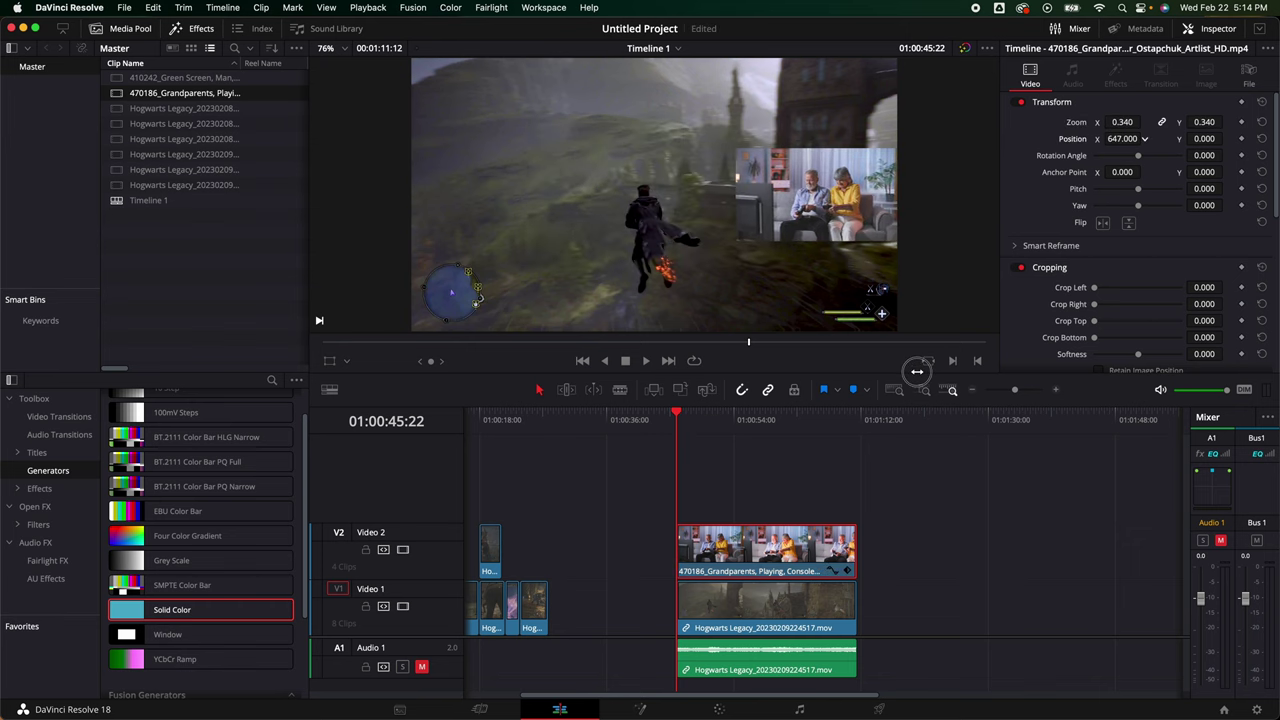
{"action": "left_click_drag", "start_coordinate": [1206, 138], "coordinate": [965, 171]}
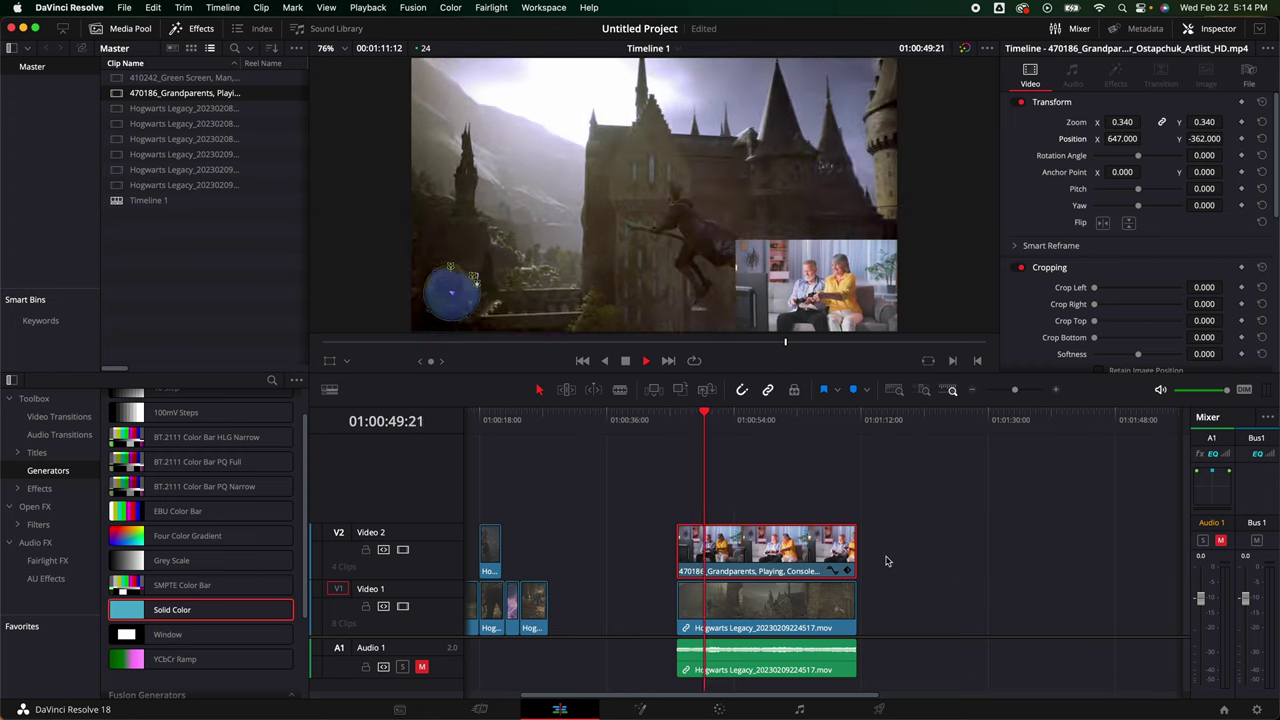
{"action": "key", "text": "space"}
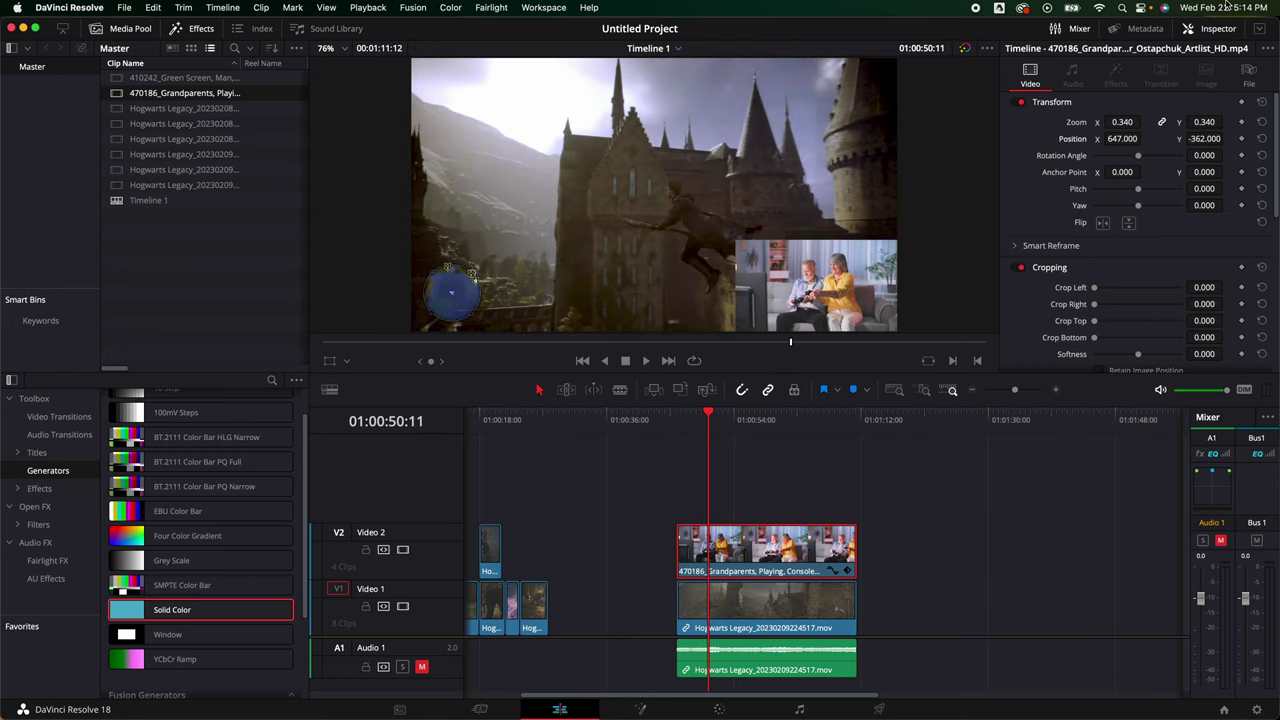
- Reset the grandparents clip, then shrink it to a 0.266 zoom inset in the bottom-right corner
{"action": "left_click", "coordinate": [1261, 102]}
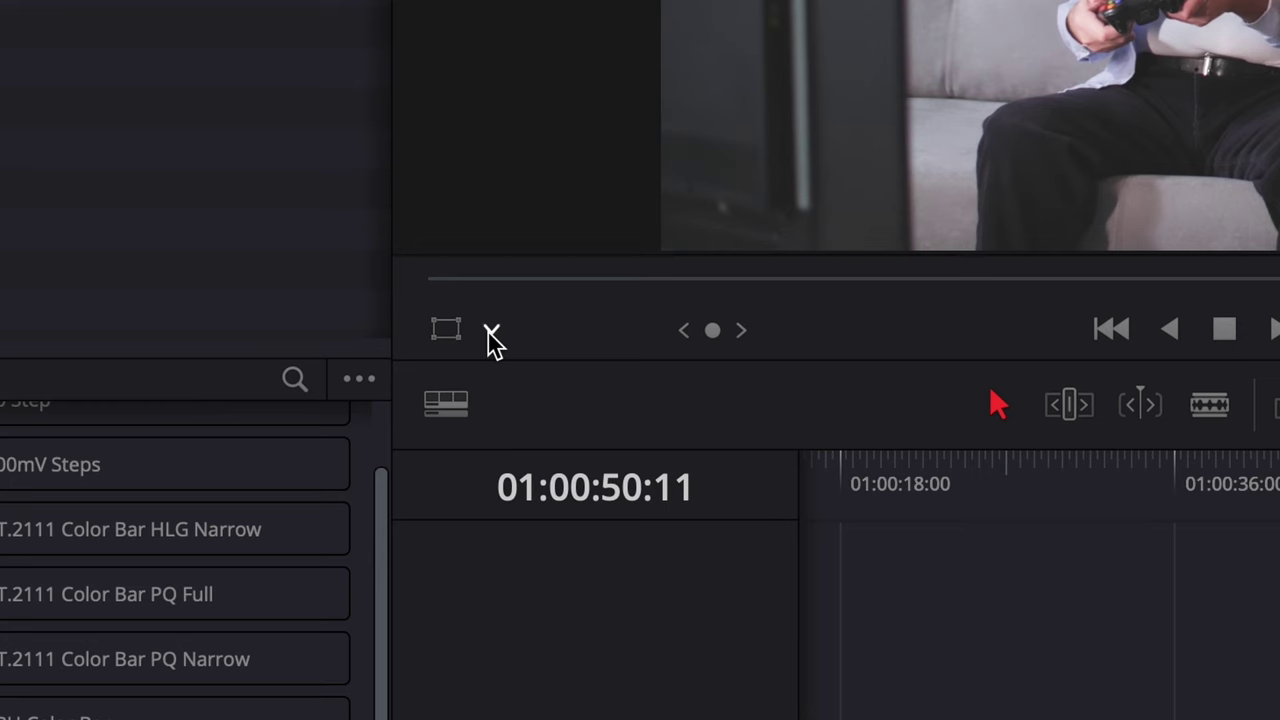
{"action": "left_click", "coordinate": [492, 334]}
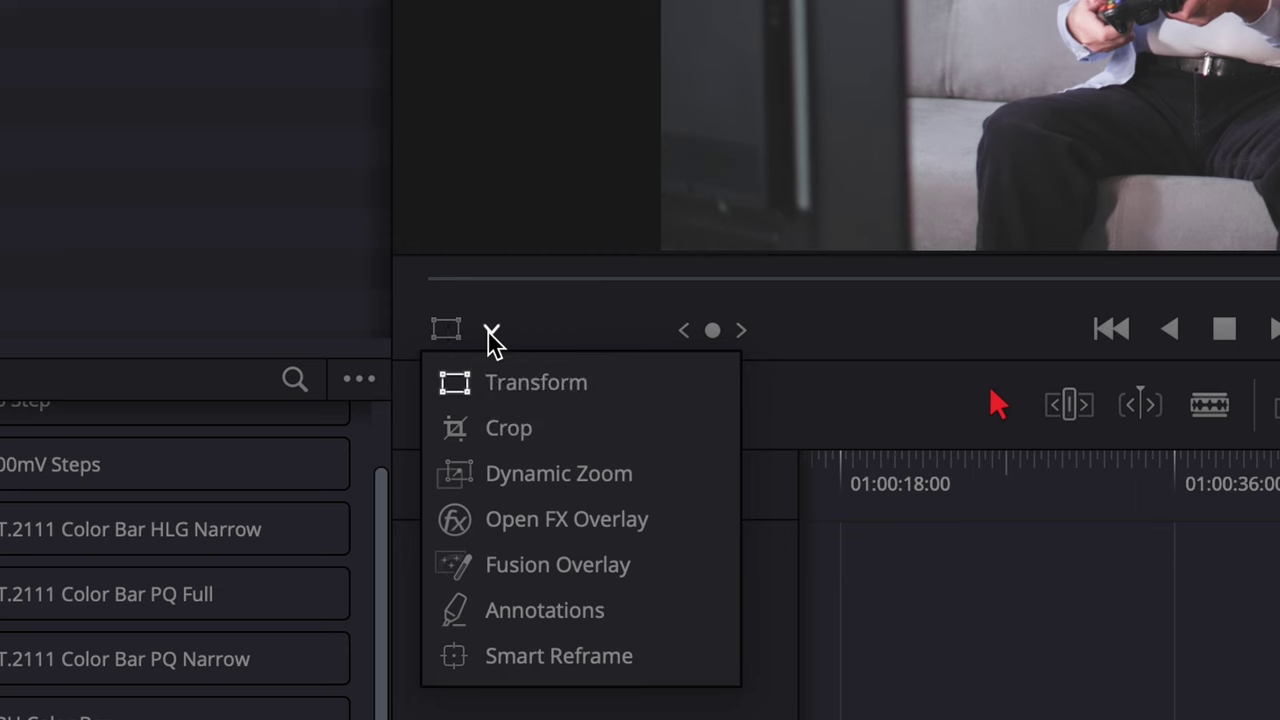
{"action": "left_click", "coordinate": [483, 388]}
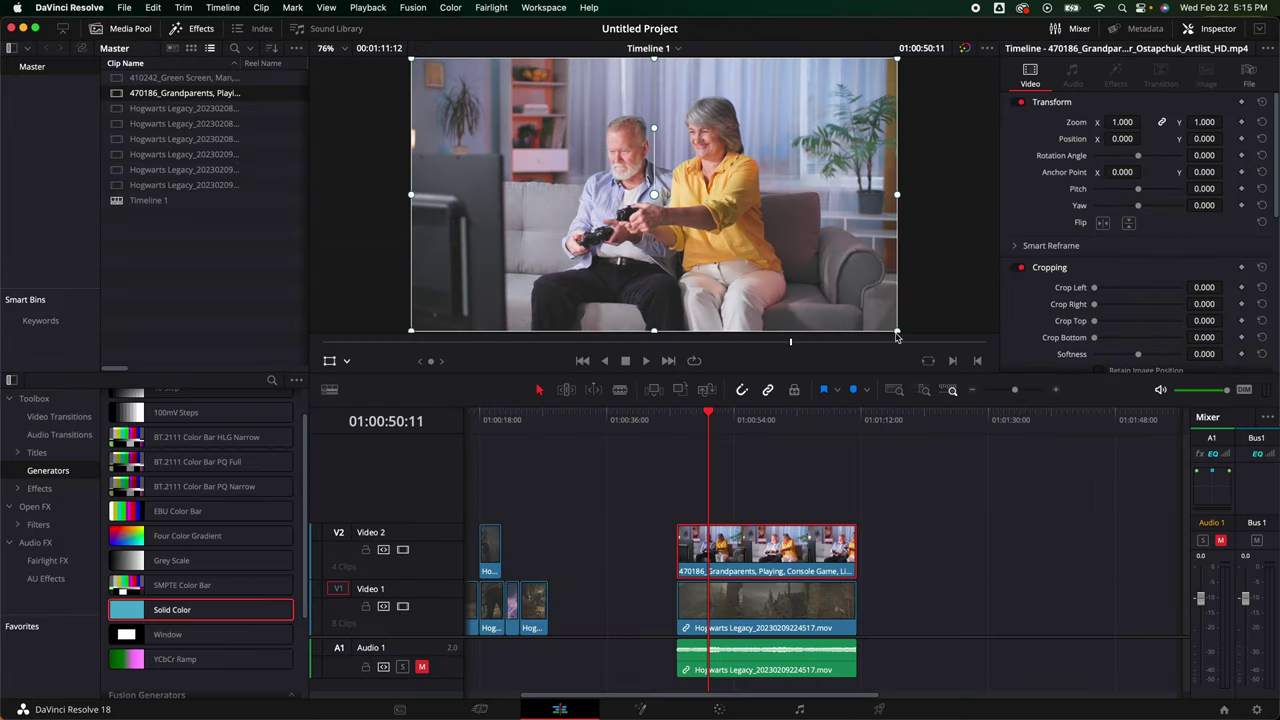
{"action": "left_click_drag", "start_coordinate": [897, 332], "coordinate": [760, 270]}
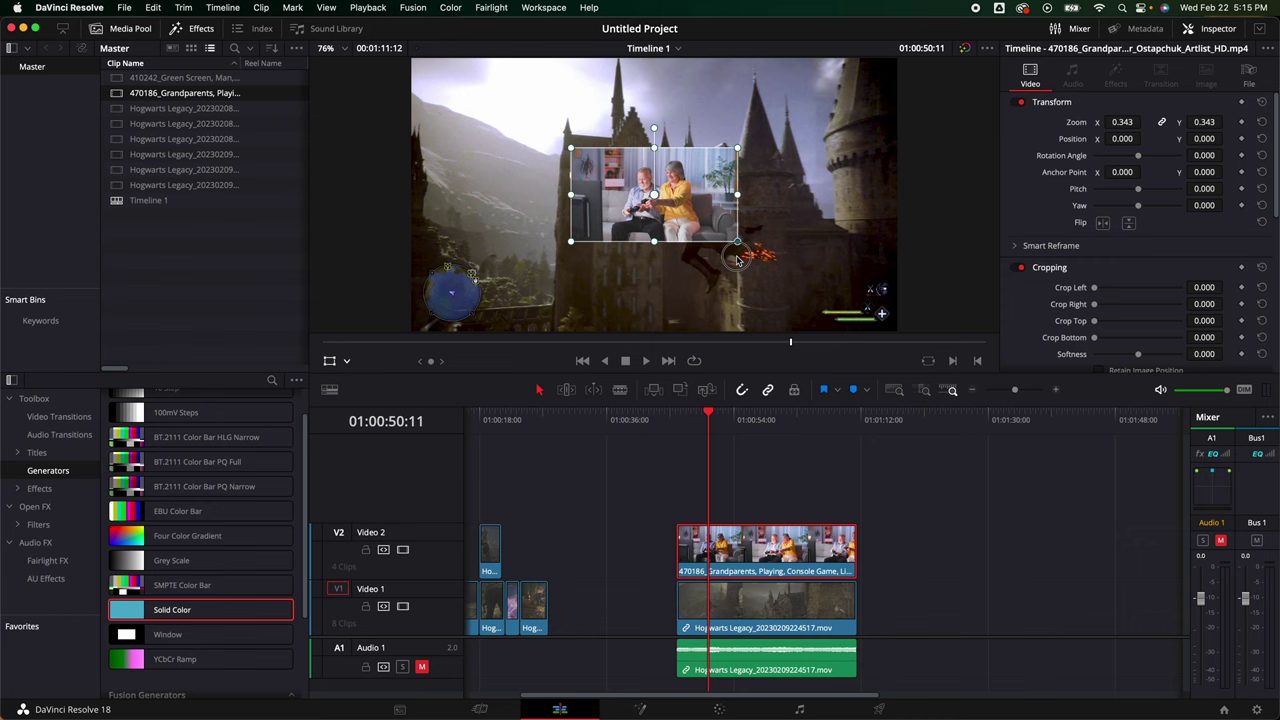
{"action": "left_click", "coordinate": [676, 203]}
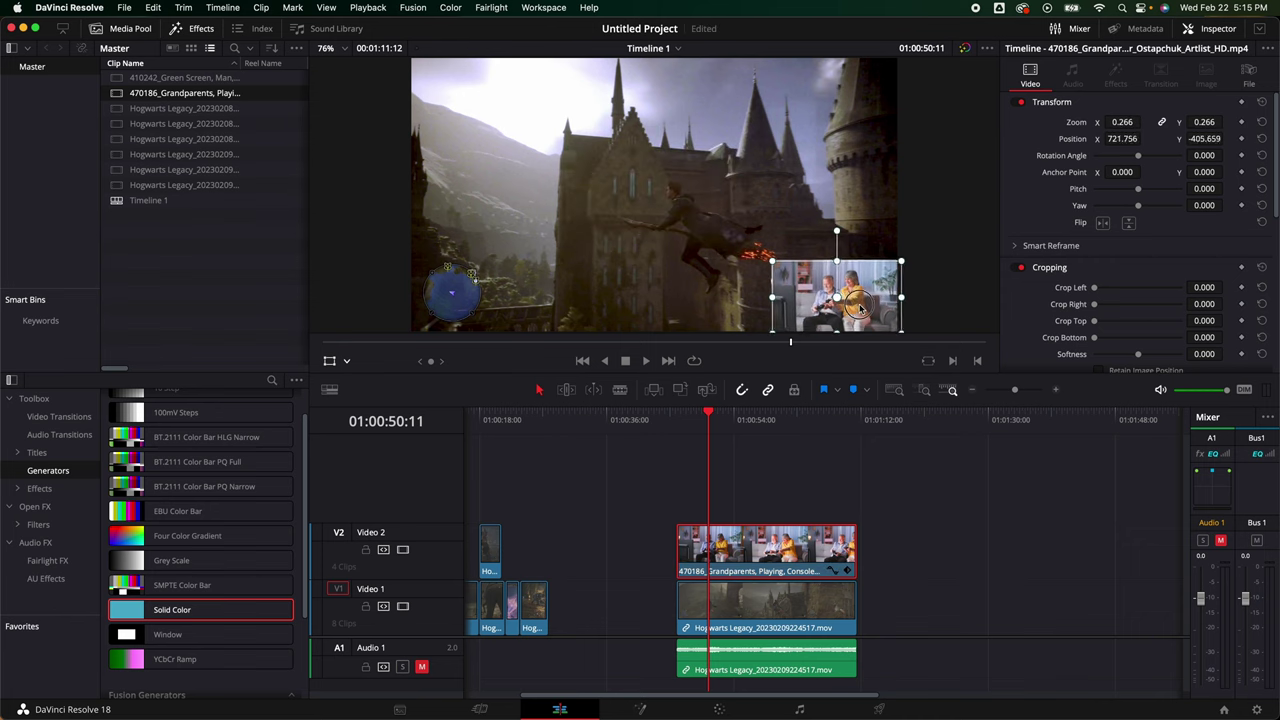
- Play the edit from about 01:00:45 to check the inset
{"action": "left_click", "coordinate": [679, 436]}
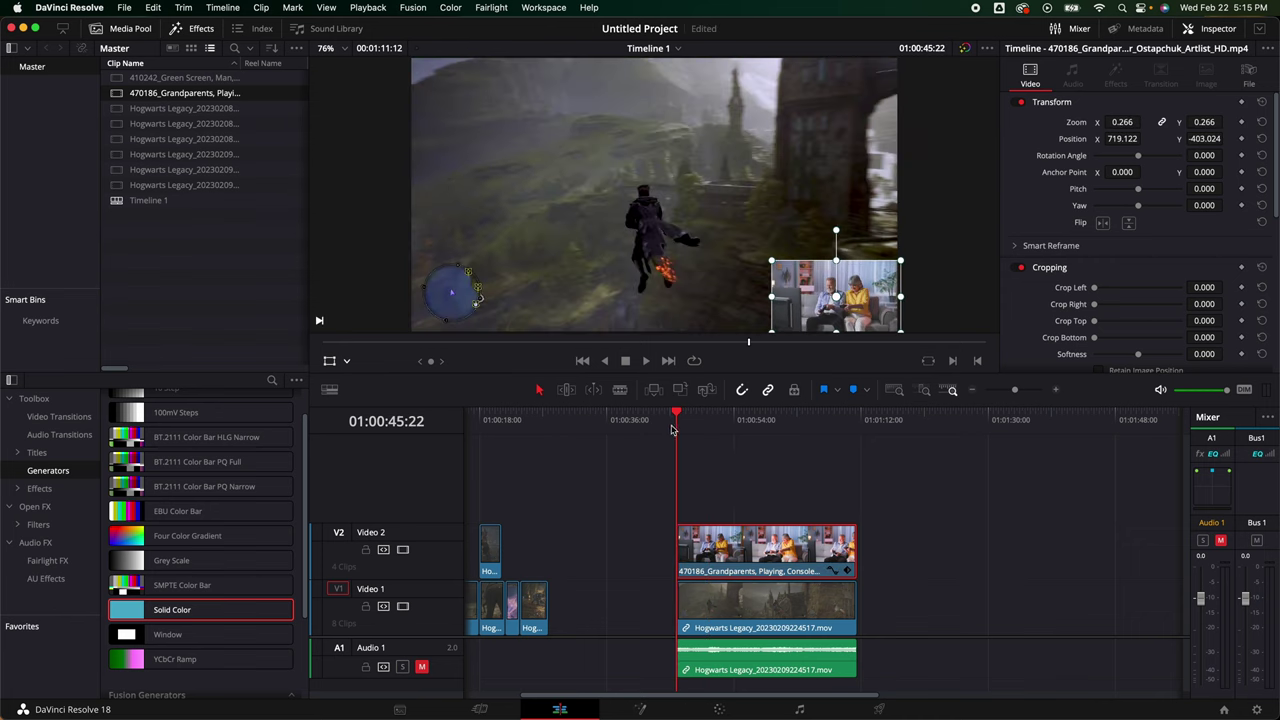
{"action": "key", "text": "space"}
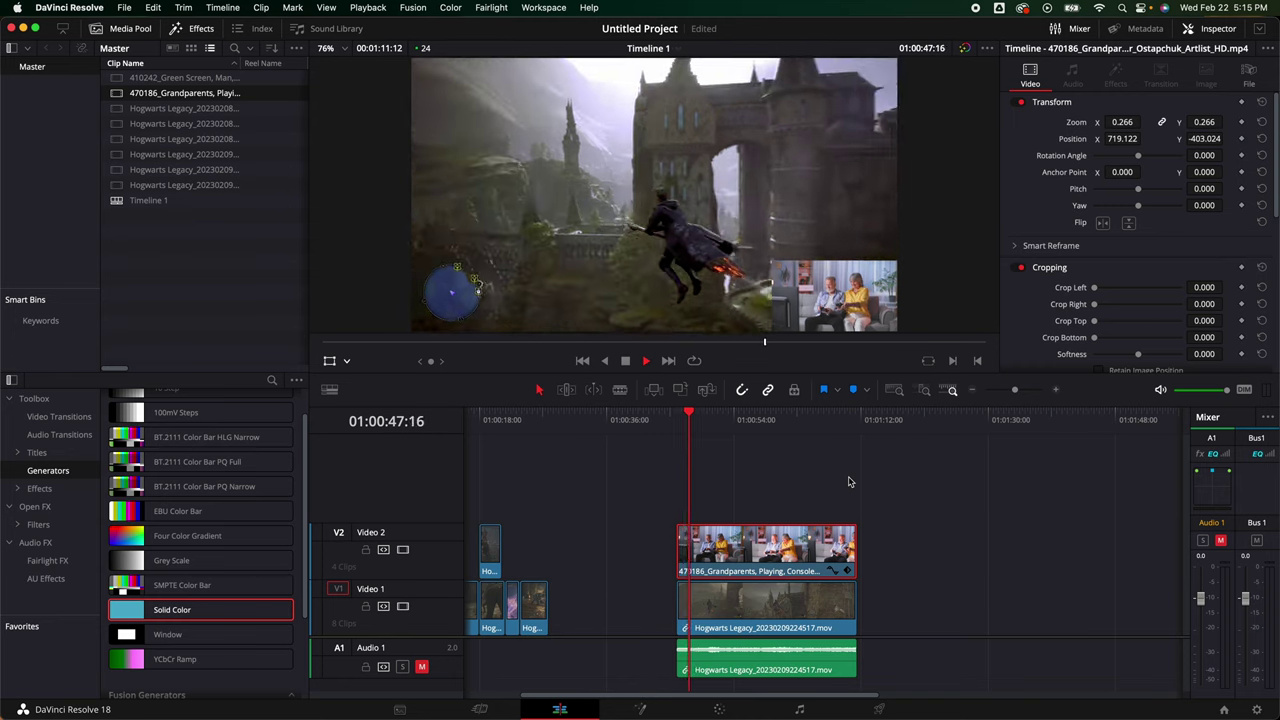
{"action": "key", "text": "space"}
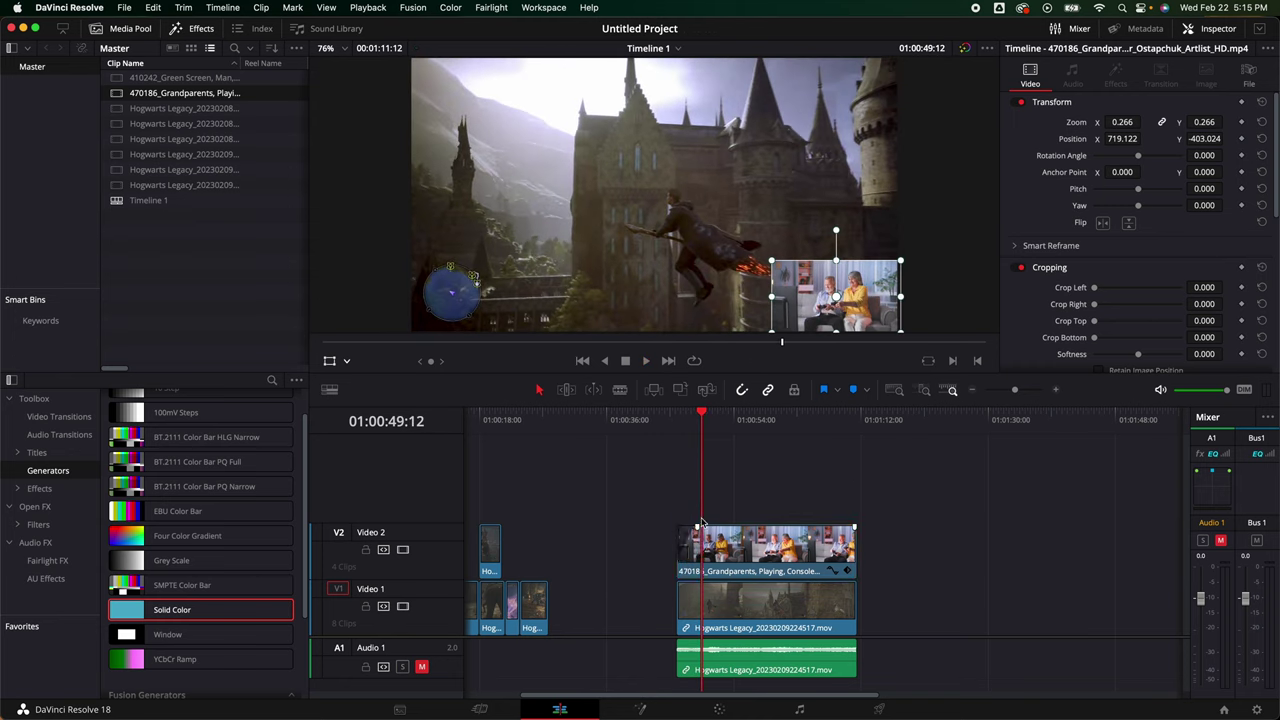
{"action": "key", "text": "space"}
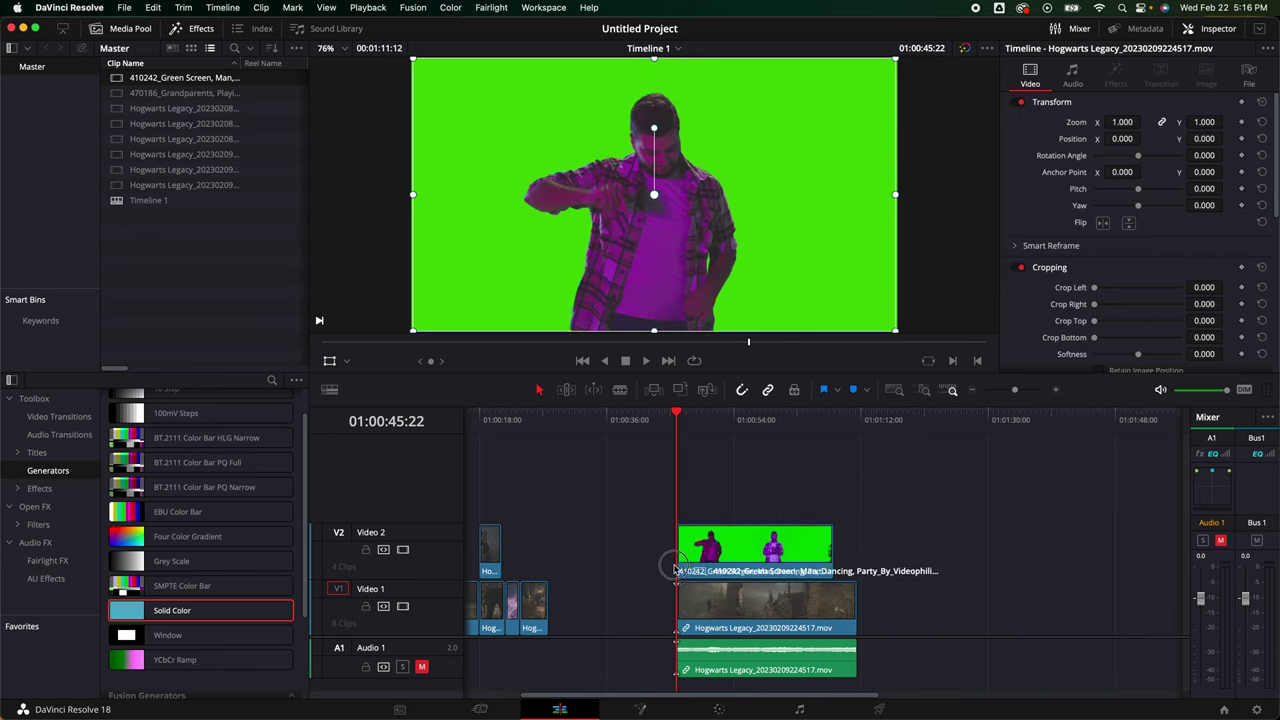
- Play the 410242_Green Screen, Man, Dancing clip on V2 and stop at 01:00:50:19
{"action": "key", "text": "space"}
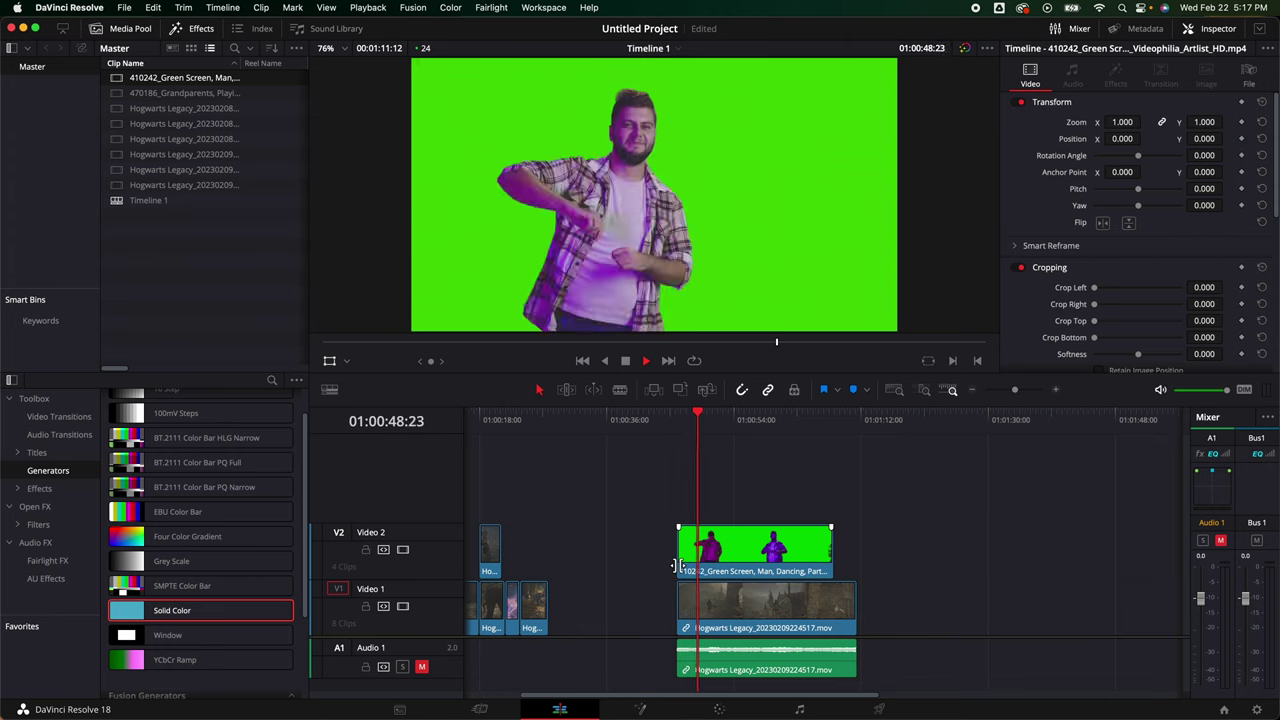
{"action": "key", "text": "space"}
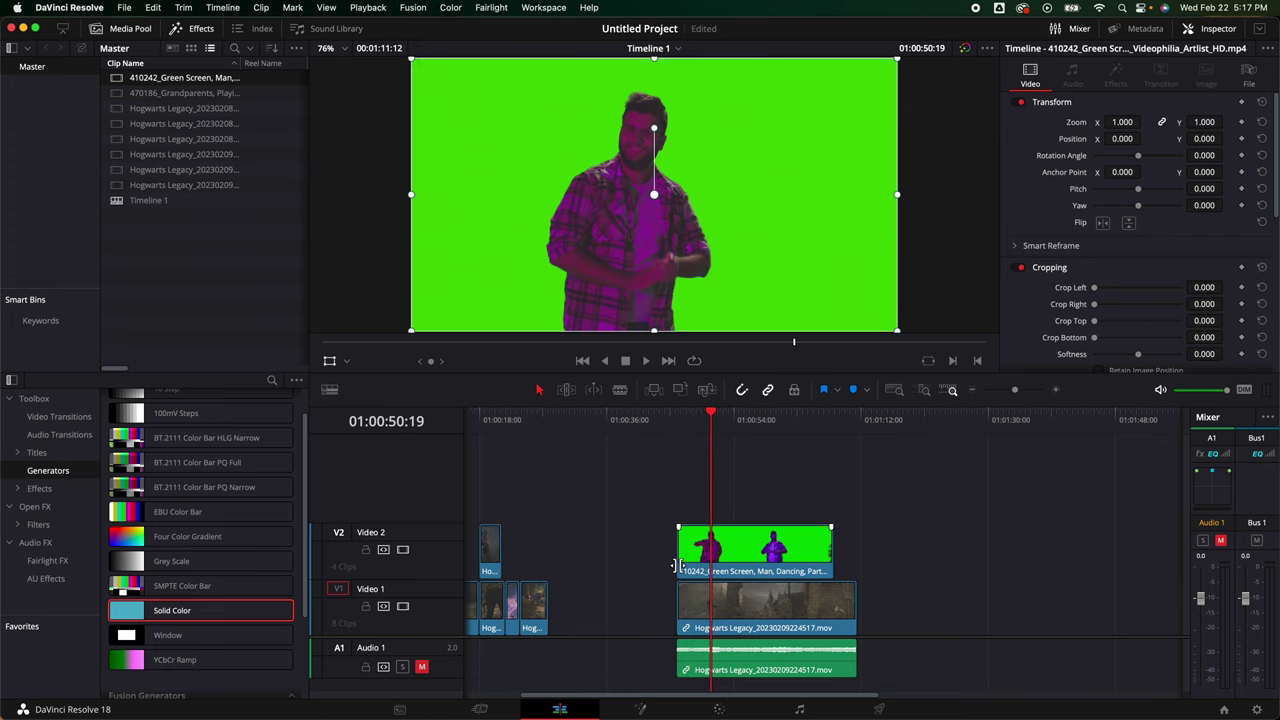
- On the Fusion page, insert UltraKeyer1 between MediaIn1 and MediaOut1 and sample the green screen
{"action": "left_click", "coordinate": [640, 709]}
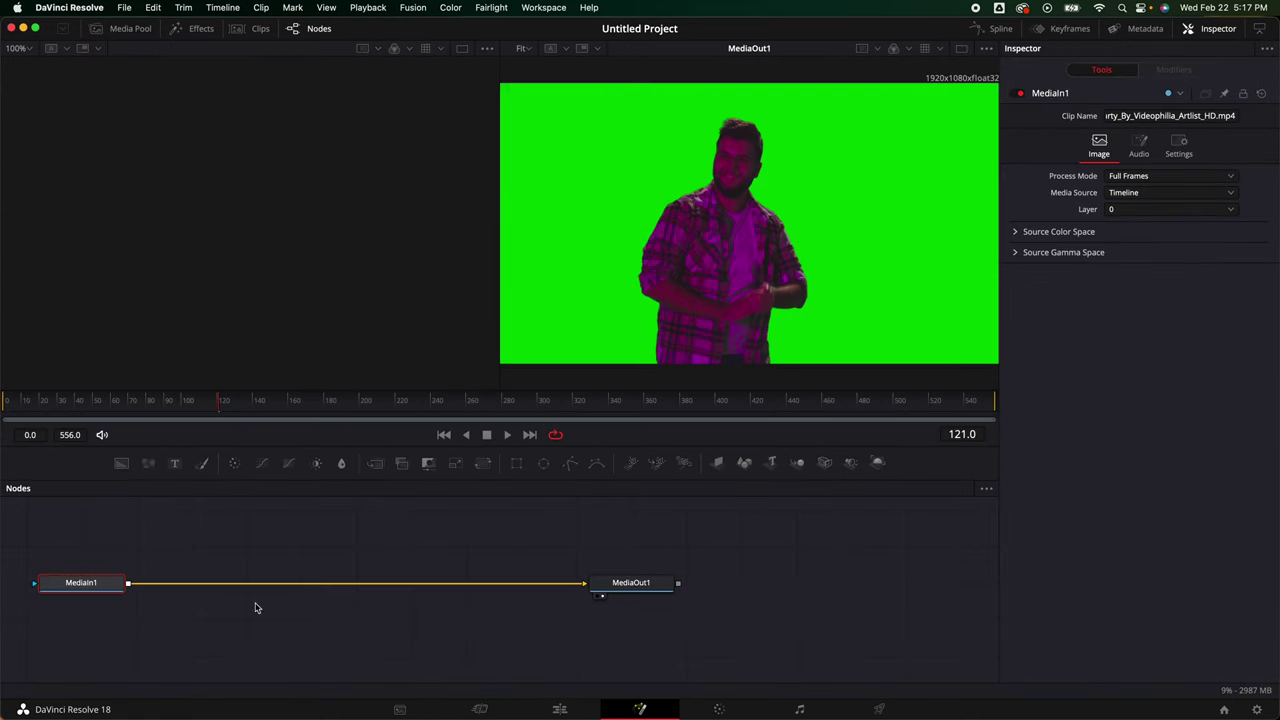
{"action": "key", "text": "shift+space"}
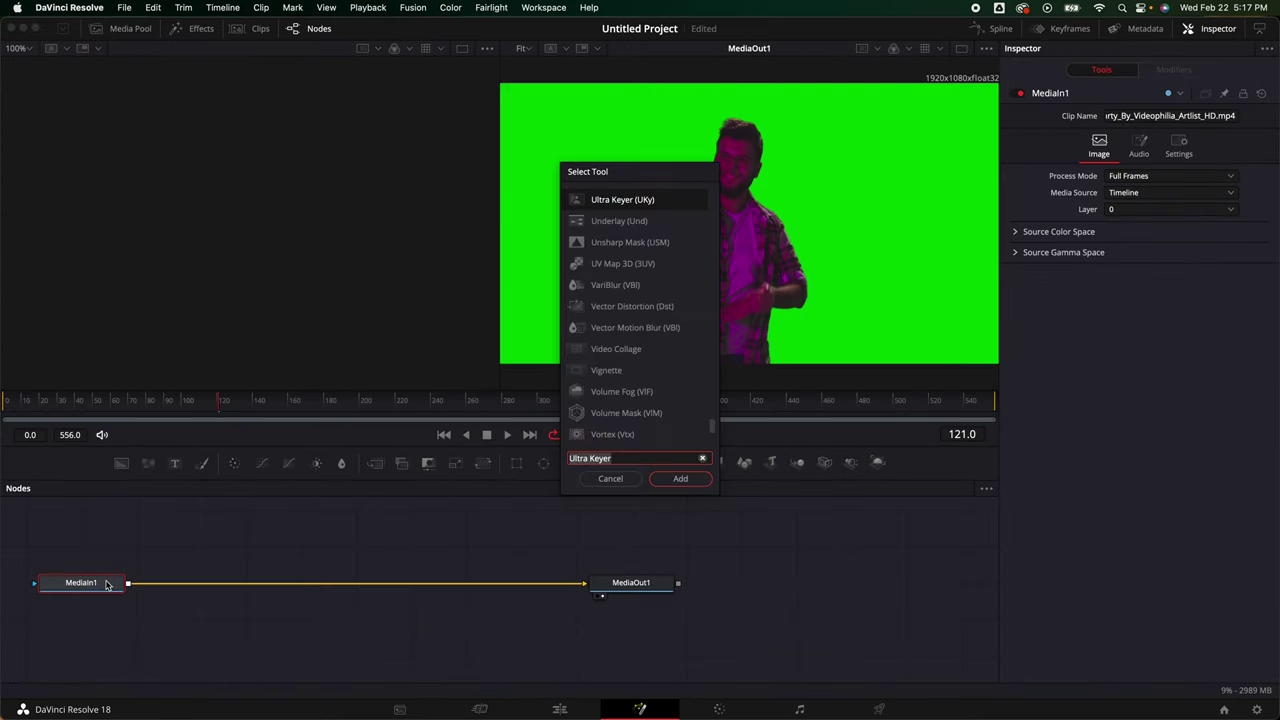
{"action": "type", "text": "key"}
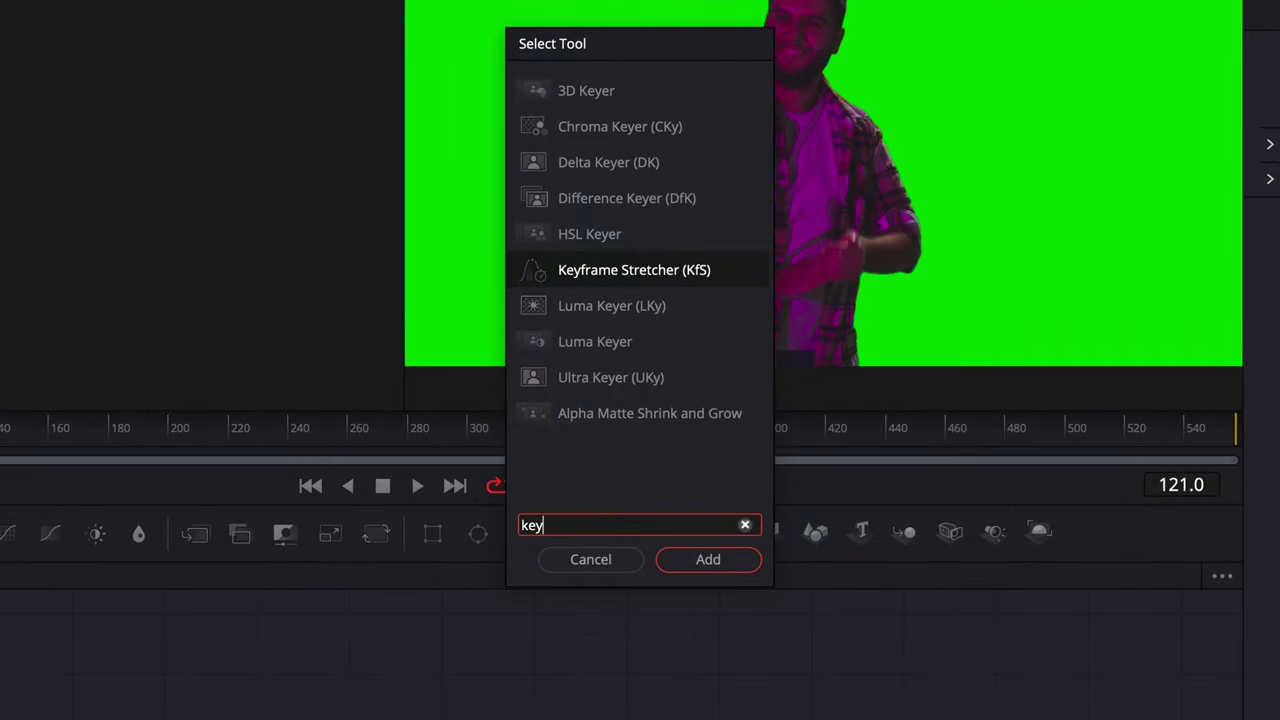
{"action": "left_click", "coordinate": [634, 383]}
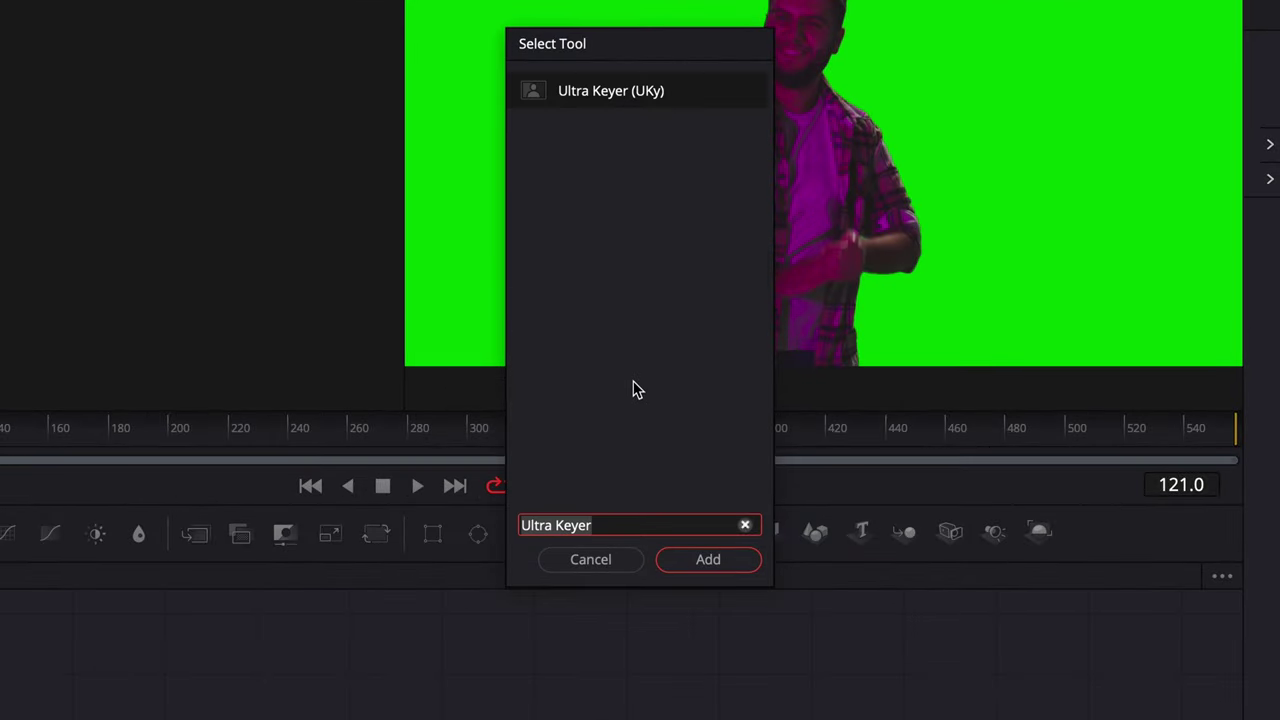
{"action": "left_click", "coordinate": [708, 558]}
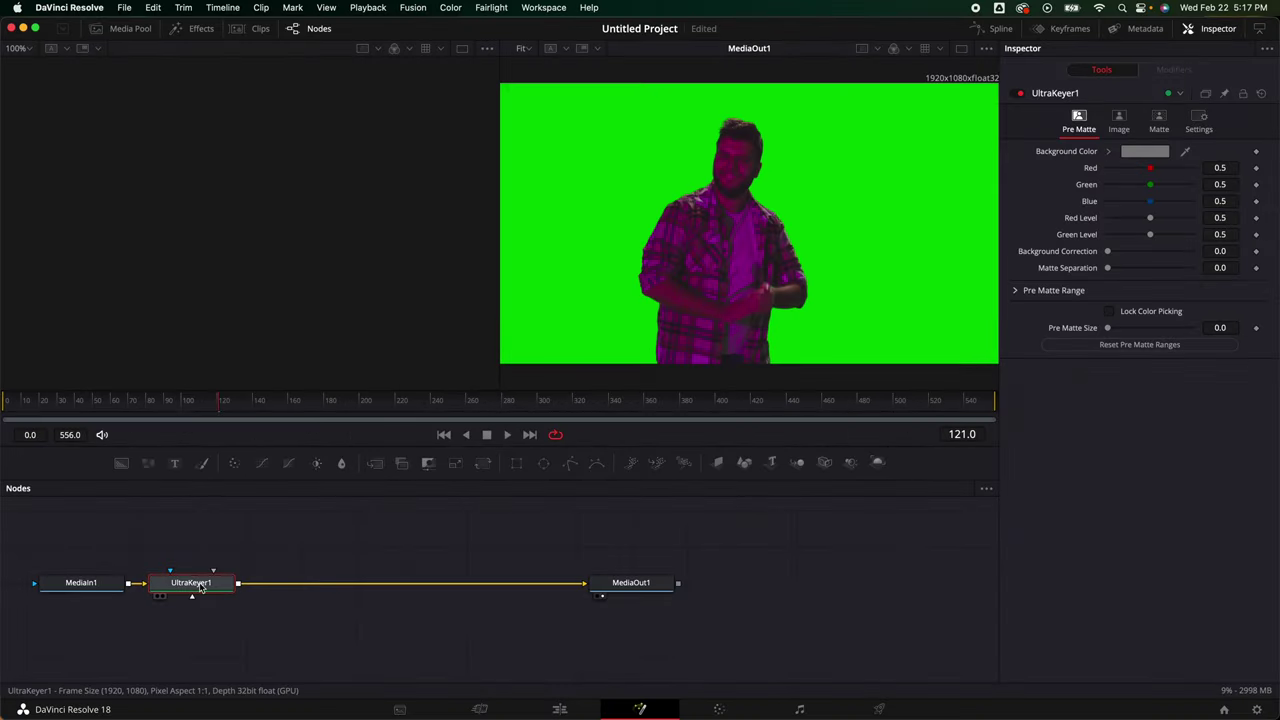
{"action": "left_click_drag", "start_coordinate": [195, 583], "coordinate": [340, 588]}
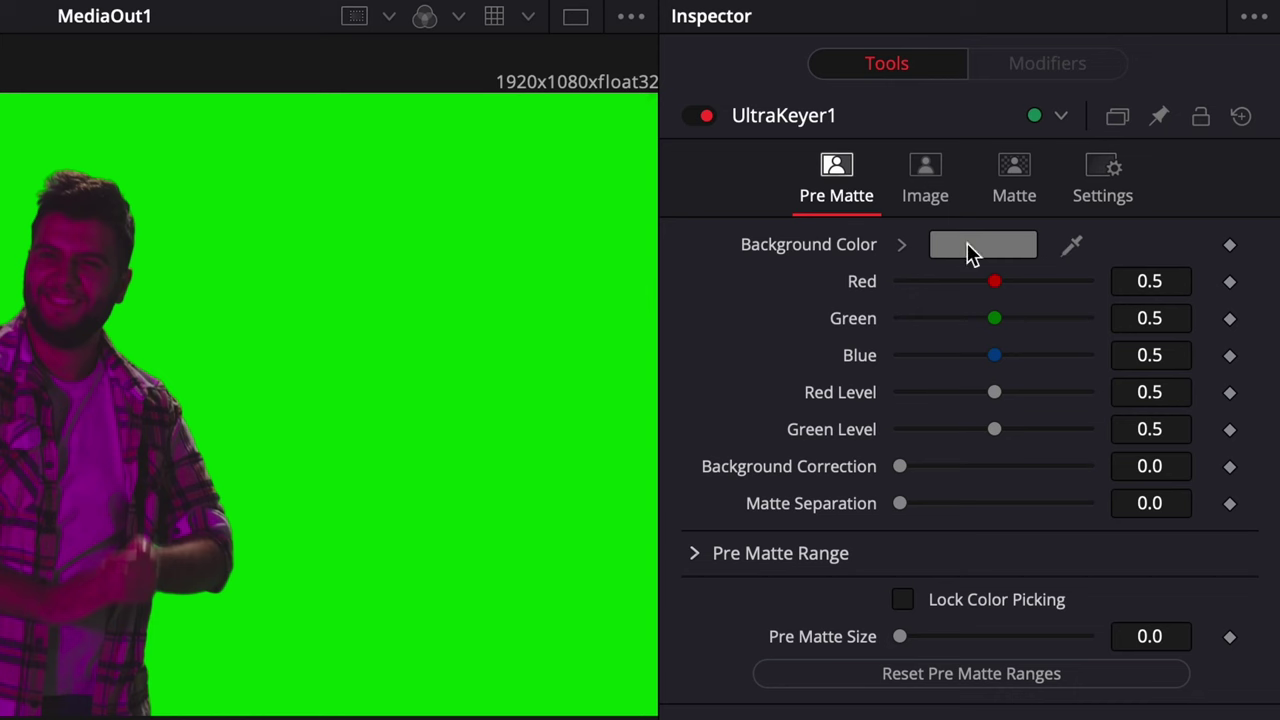
{"action": "left_click_drag", "start_coordinate": [1072, 245], "coordinate": [405, 332]}
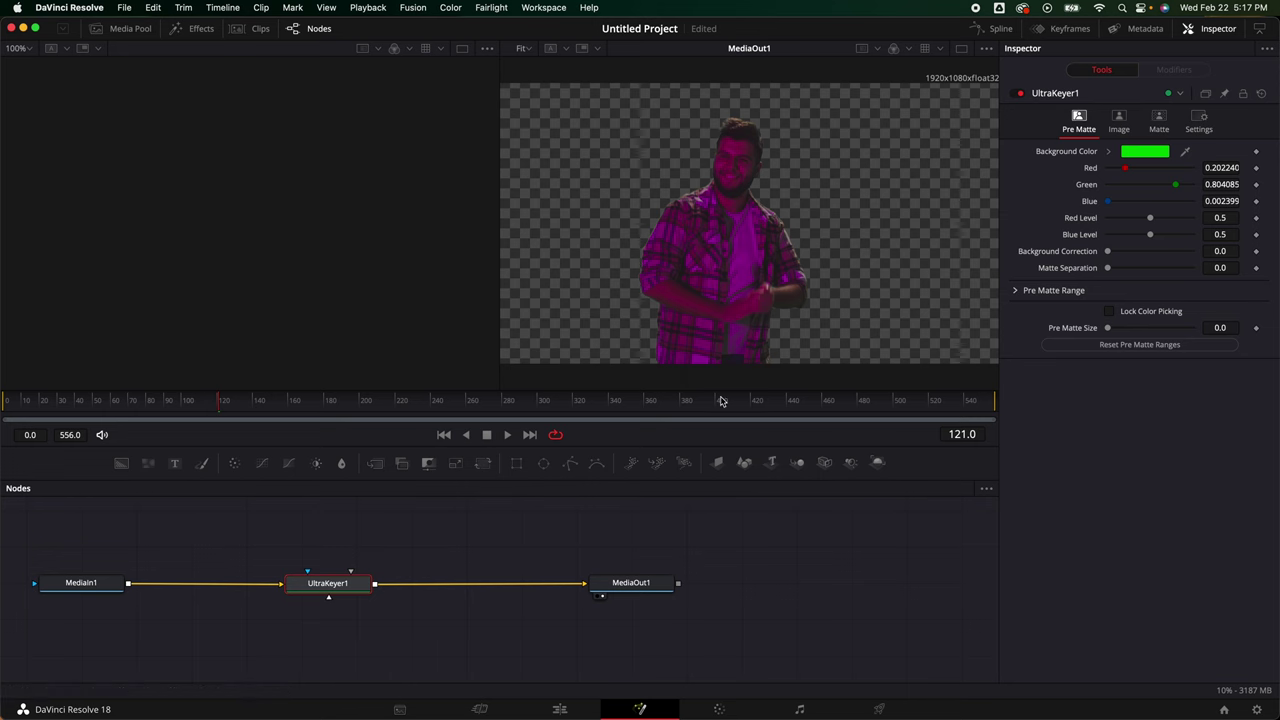
- Back on the Edit page, play the keyed dancer over the gameplay
{"action": "left_click", "coordinate": [560, 709]}
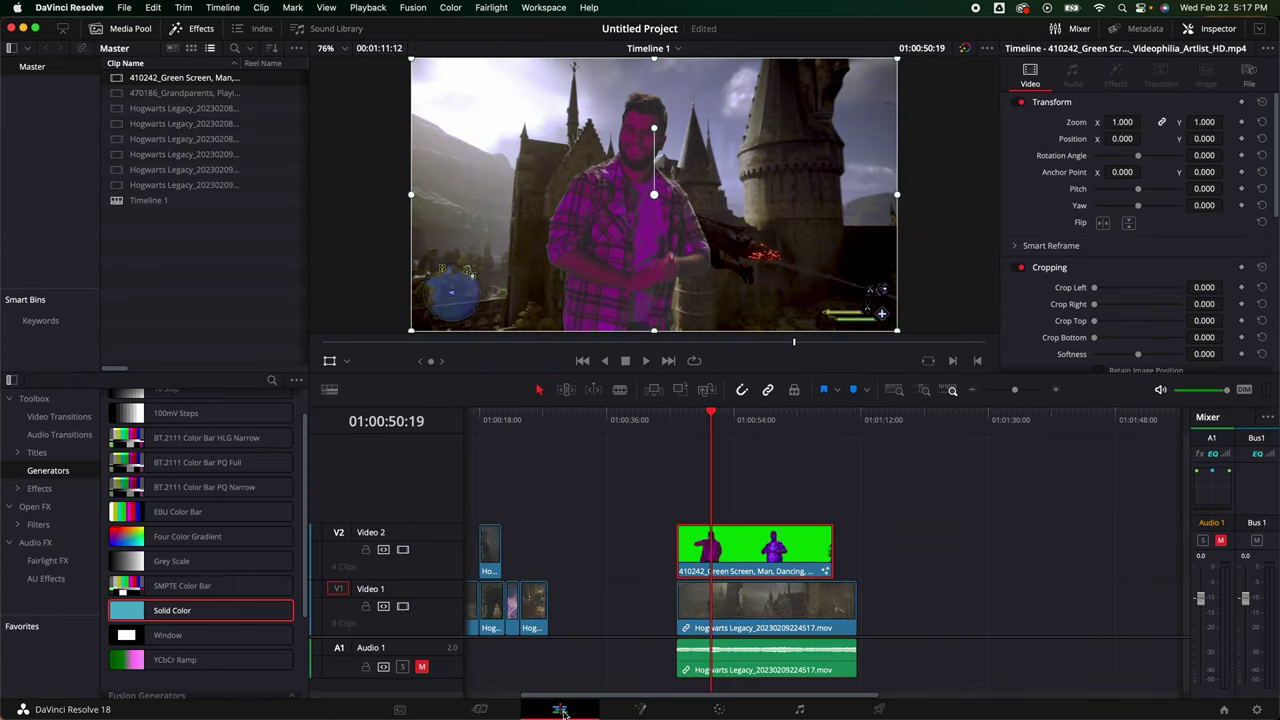
{"action": "scroll", "coordinate": [710, 577], "scroll_direction": "right", "scroll_amount": 1}
{"action": "key", "text": "space"}
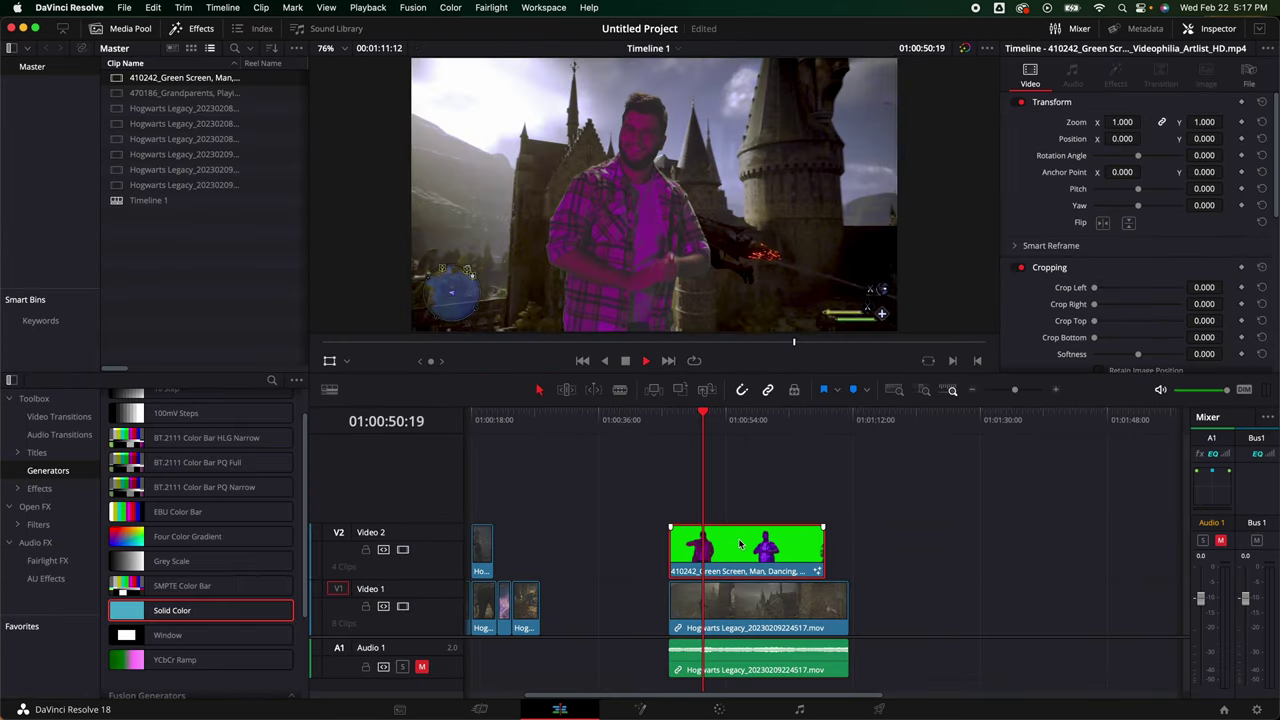
{"action": "key", "text": "space"}
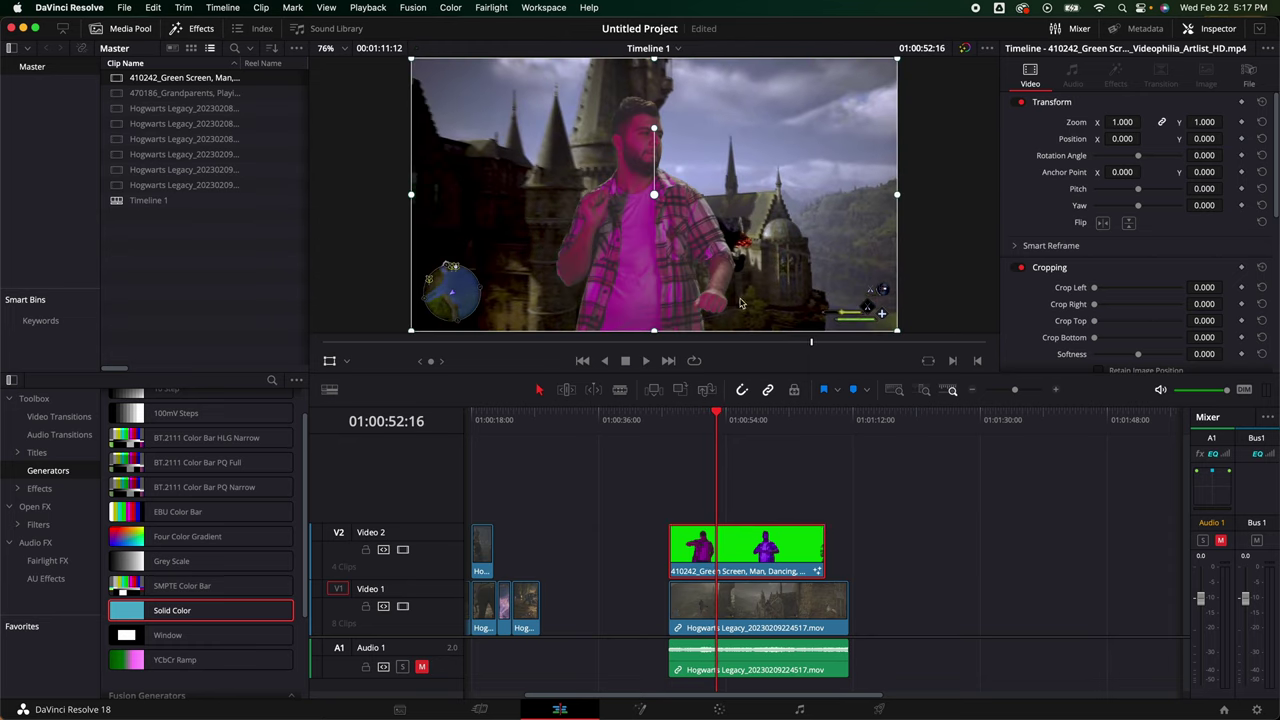
- Scale the dancer to 0.502, place him at 784.976, -279.220 bottom-right, and replay from 01:00:45
{"action": "left_click", "coordinate": [347, 362]}
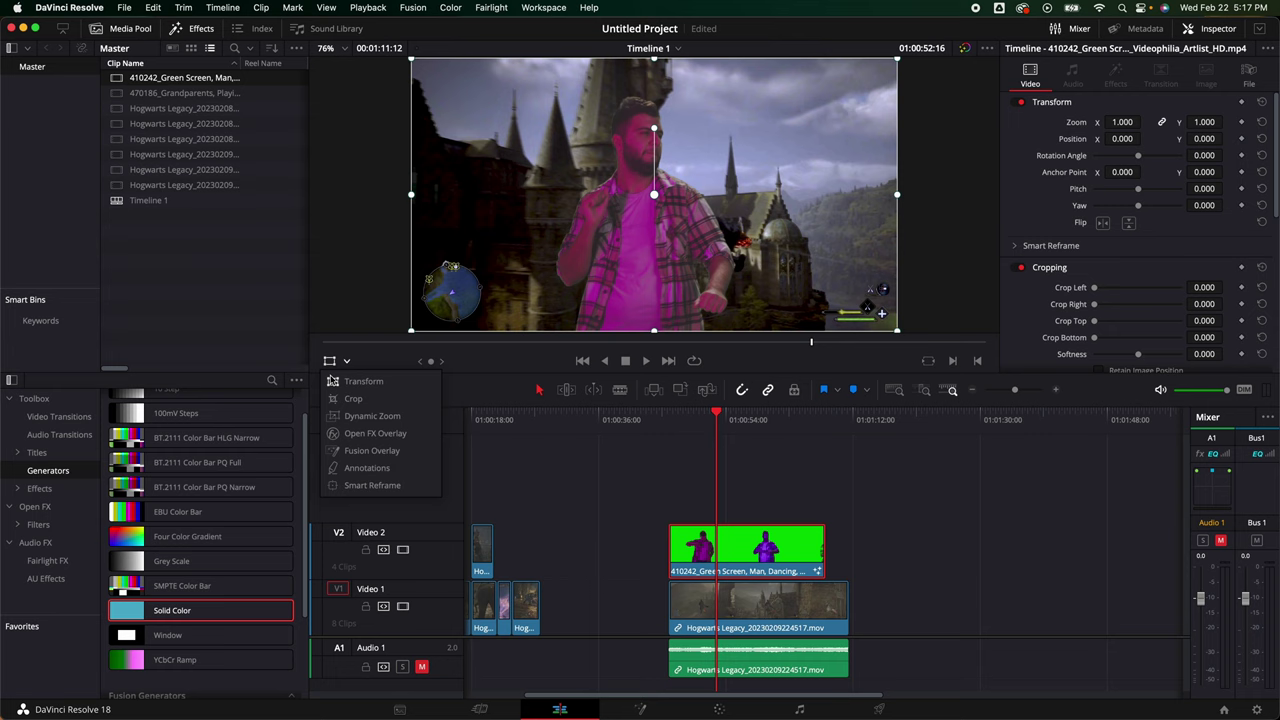
{"action": "left_click", "coordinate": [812, 265]}
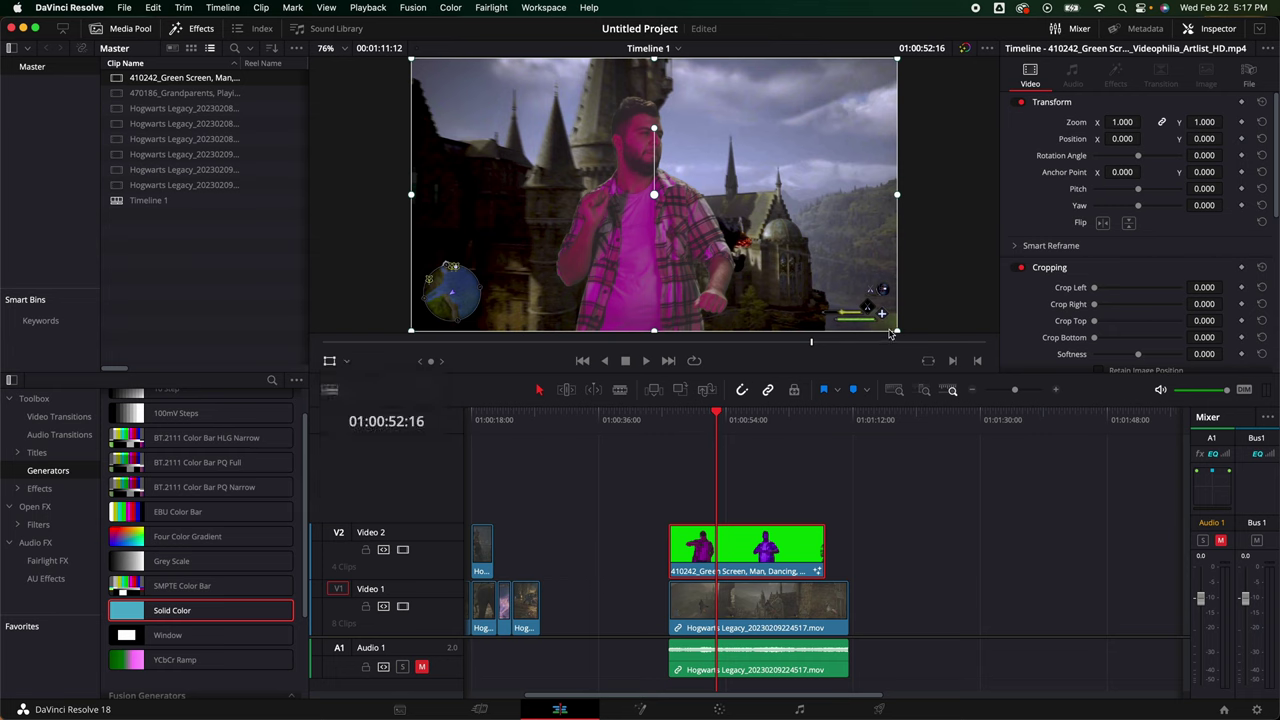
{"action": "left_click_drag", "start_coordinate": [896, 334], "coordinate": [775, 289]}
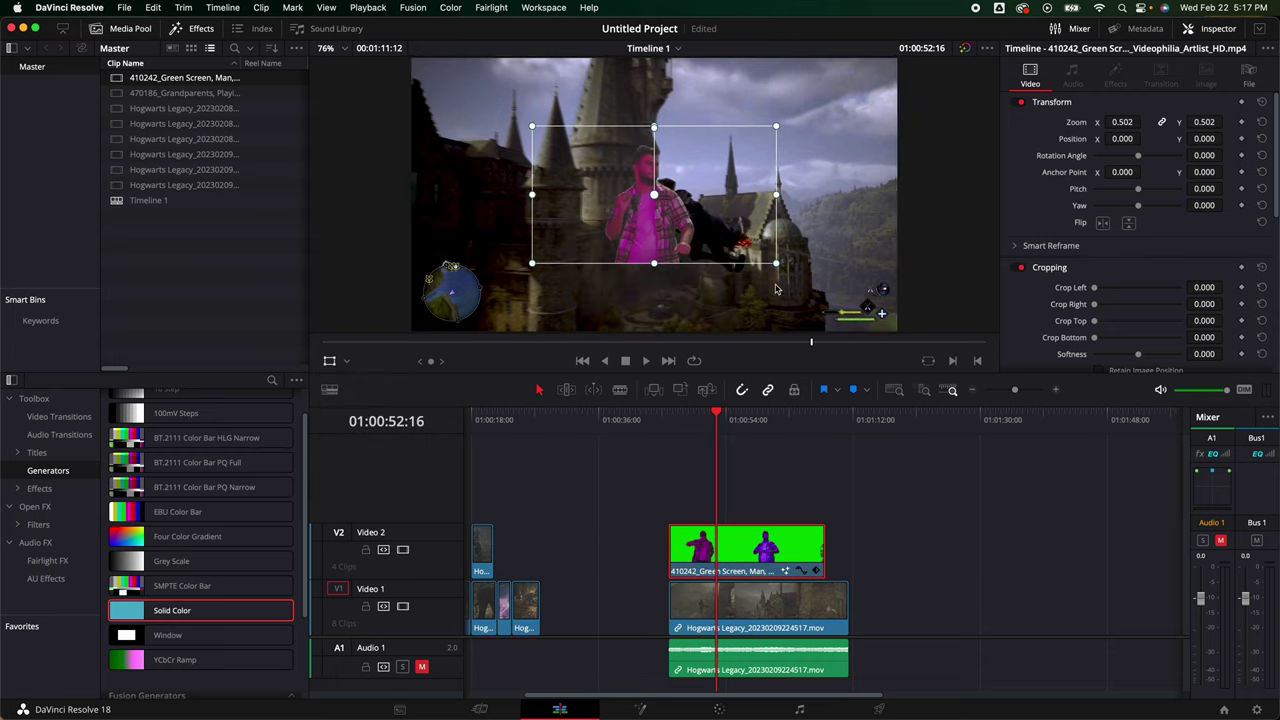
{"action": "left_click_drag", "start_coordinate": [704, 249], "coordinate": [897, 318]}
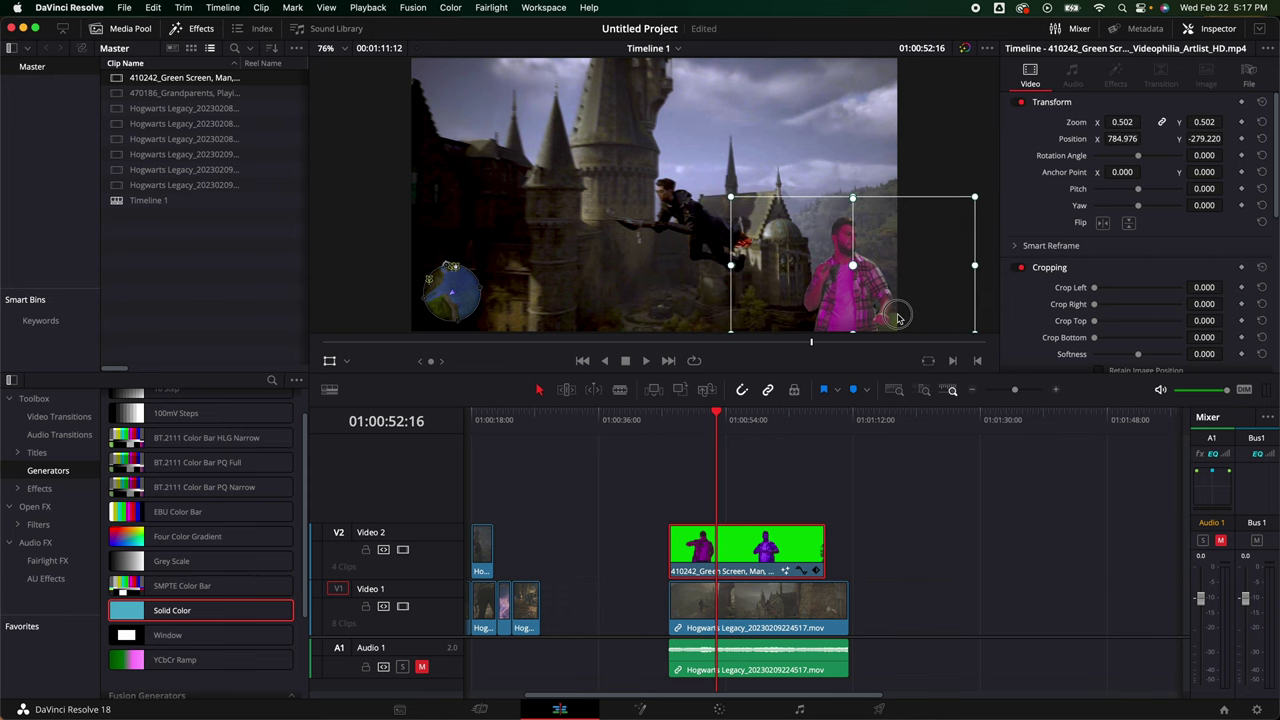
{"action": "left_click", "coordinate": [670, 422]}
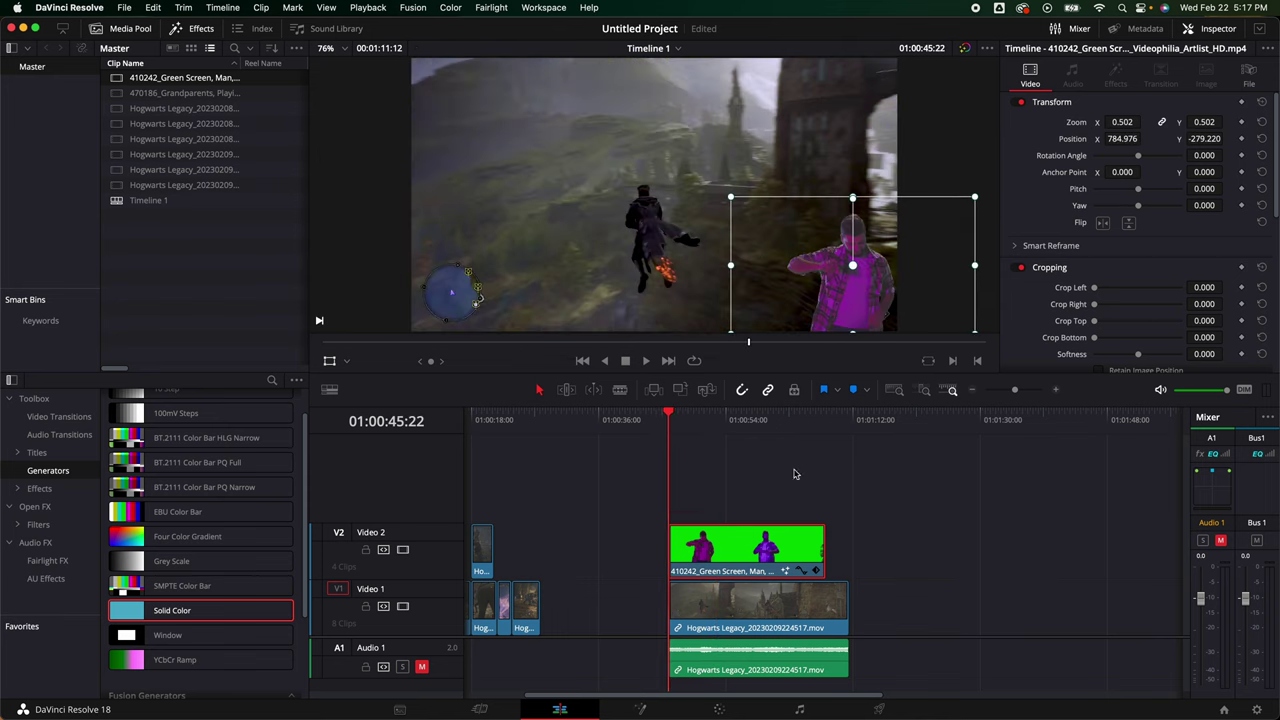
{"action": "key", "text": "space"}
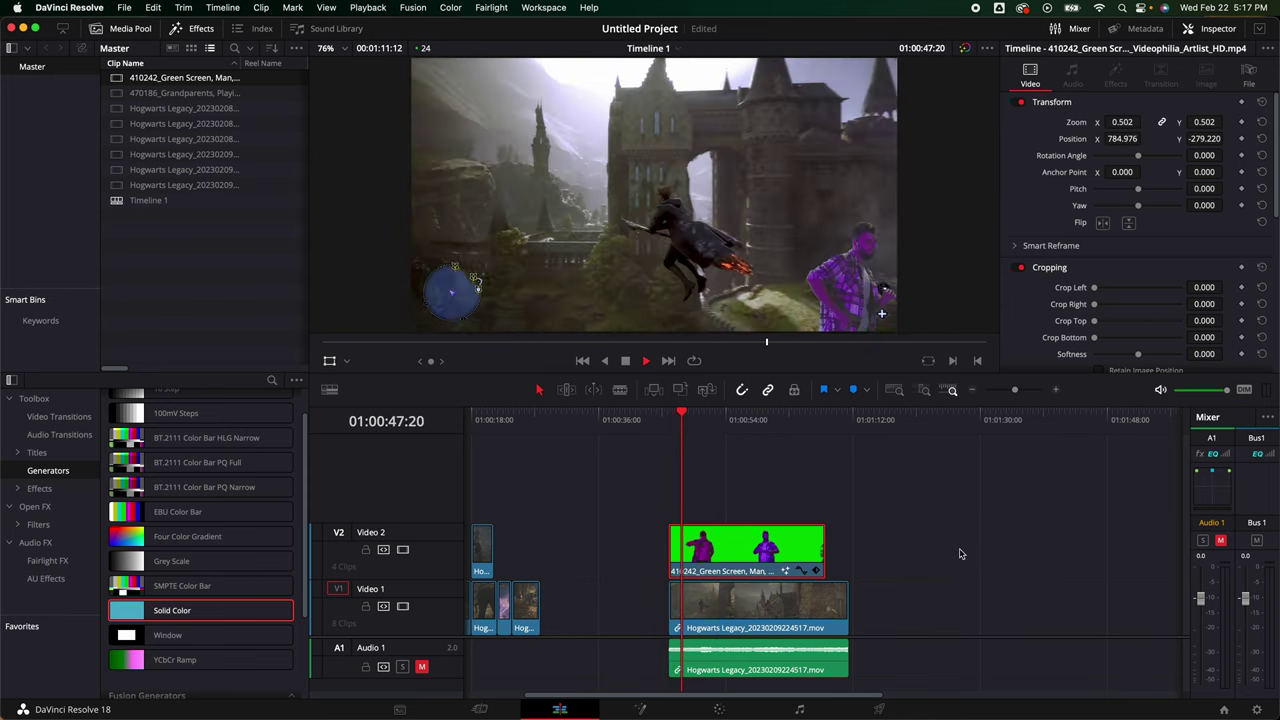